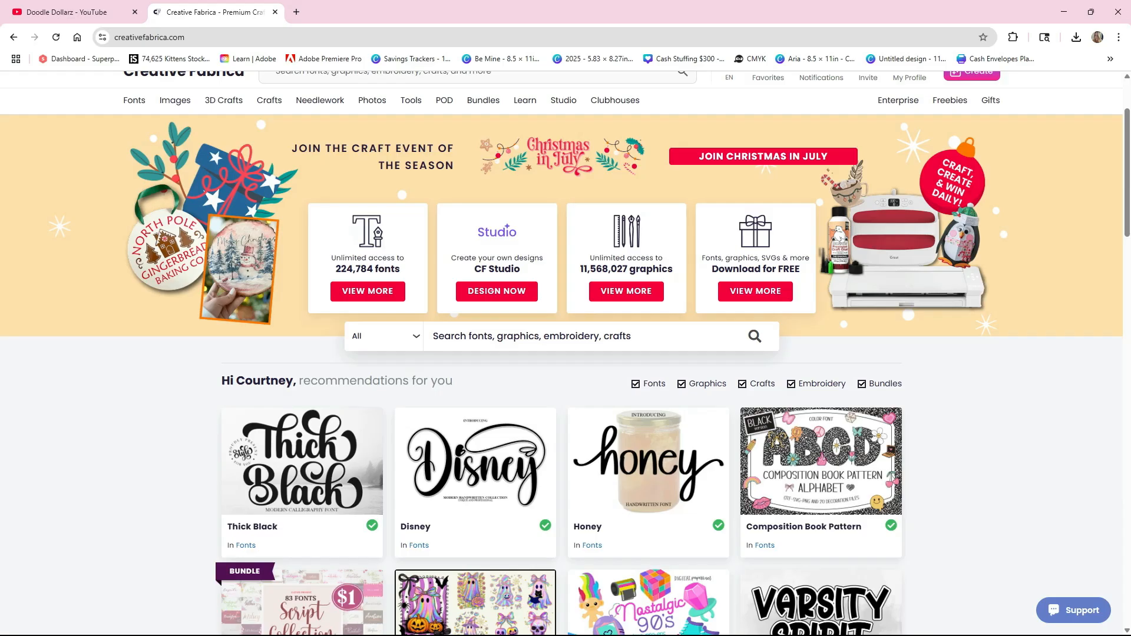
# - Open the print-on-demand assets page of Creative Fabrica and browse its graphics and fonts
pyautogui.moveTo(224, 100)
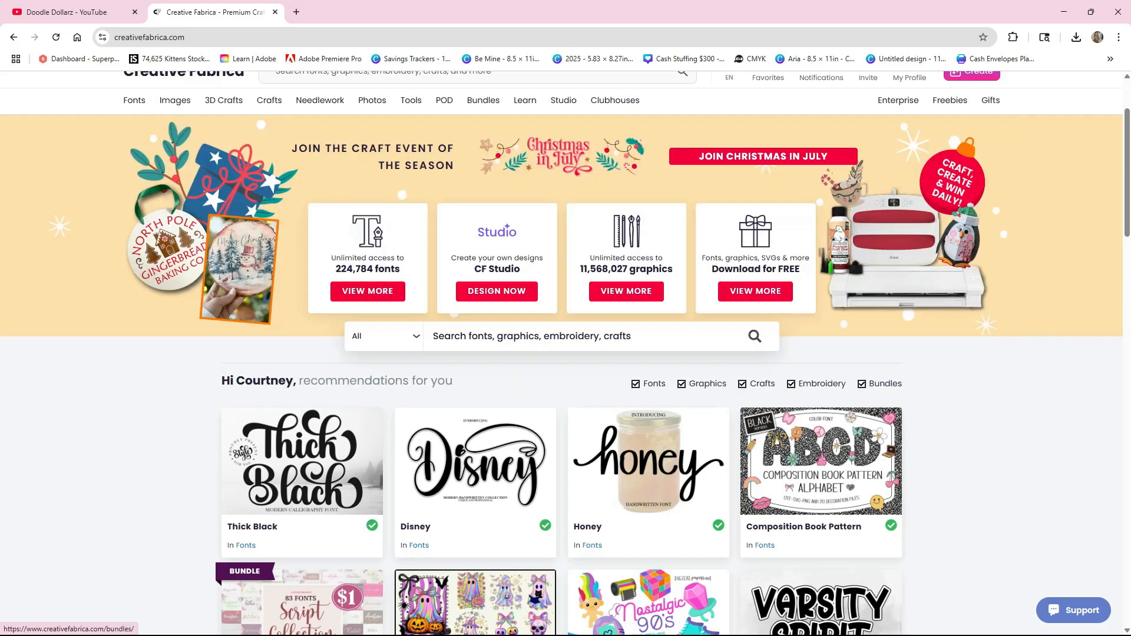
pyautogui.scroll(-9, 475, 295)
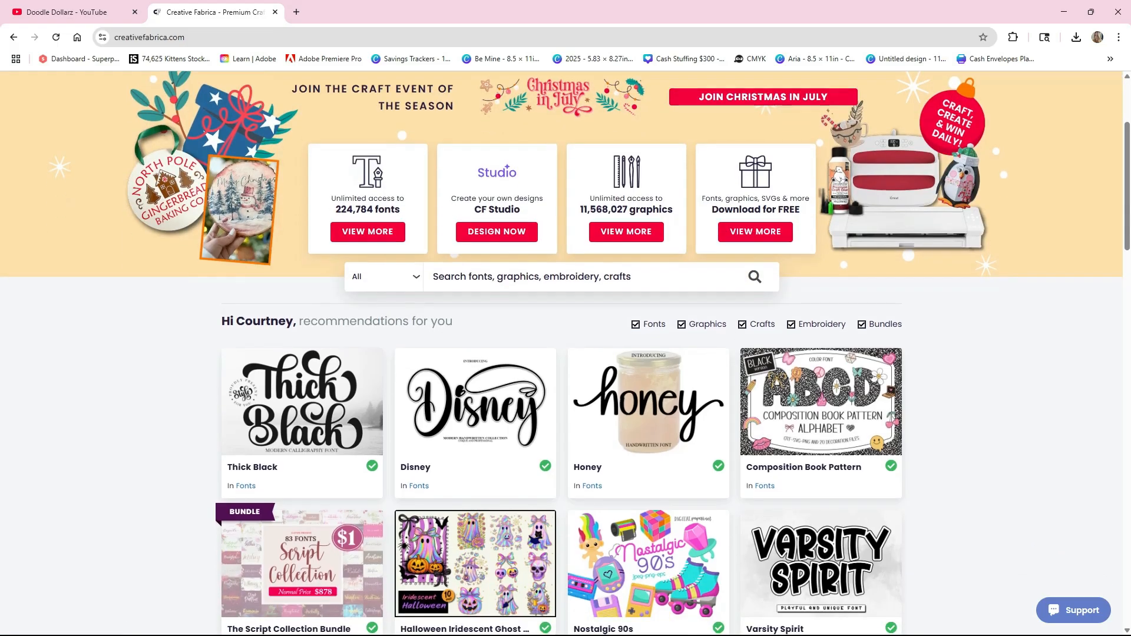
pyautogui.scroll(10, 444, 218)
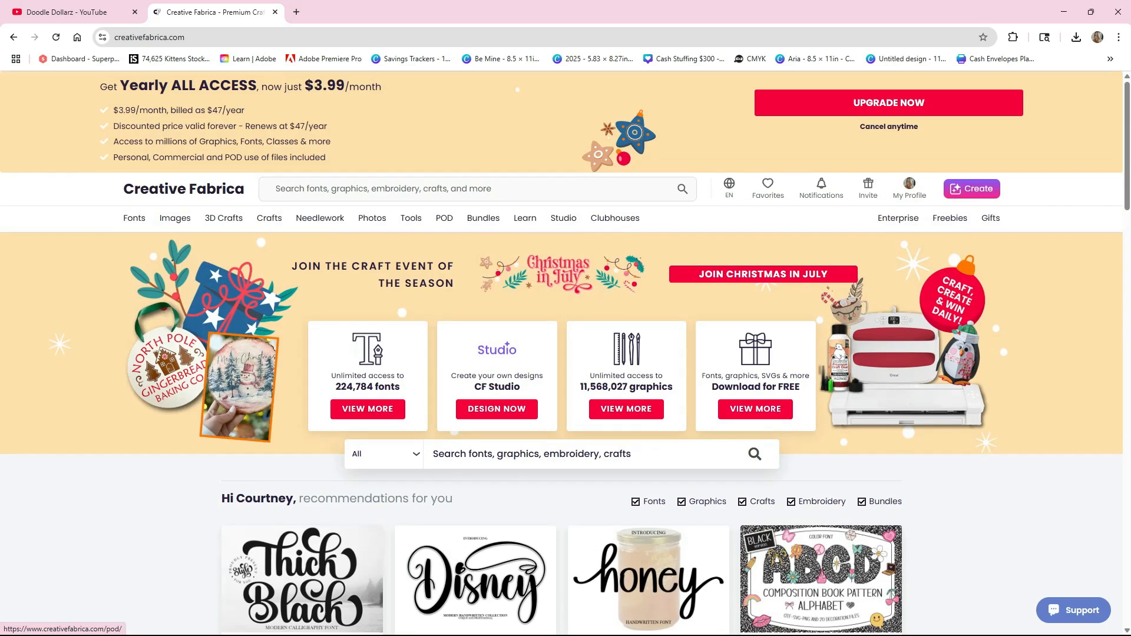
pyautogui.click(444, 218)
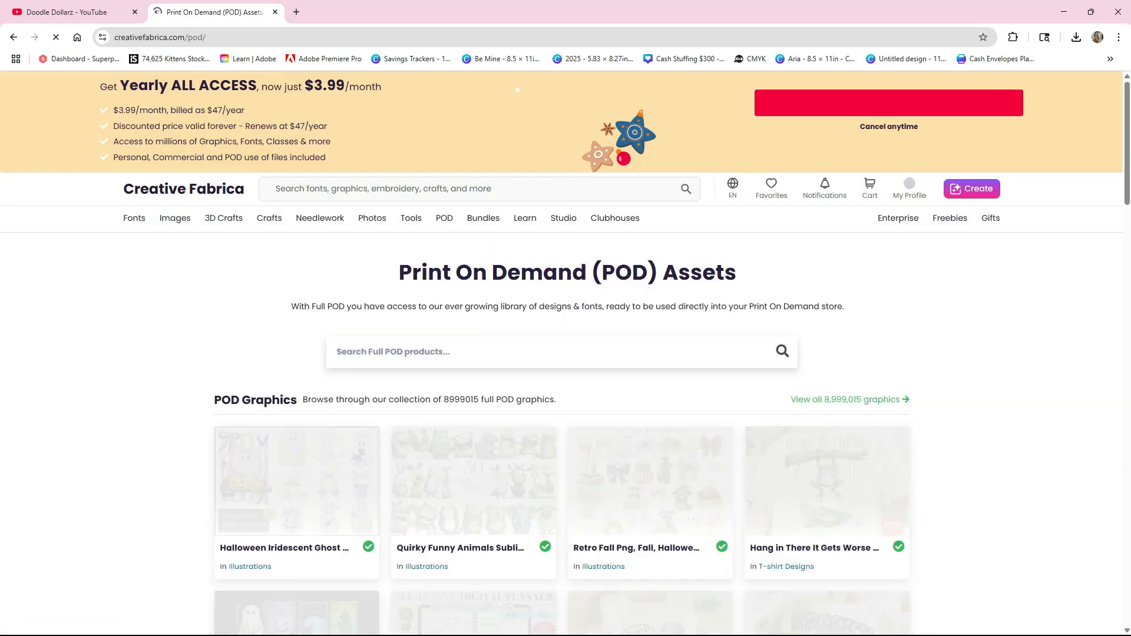
pyautogui.scroll(-3, 650, 330)
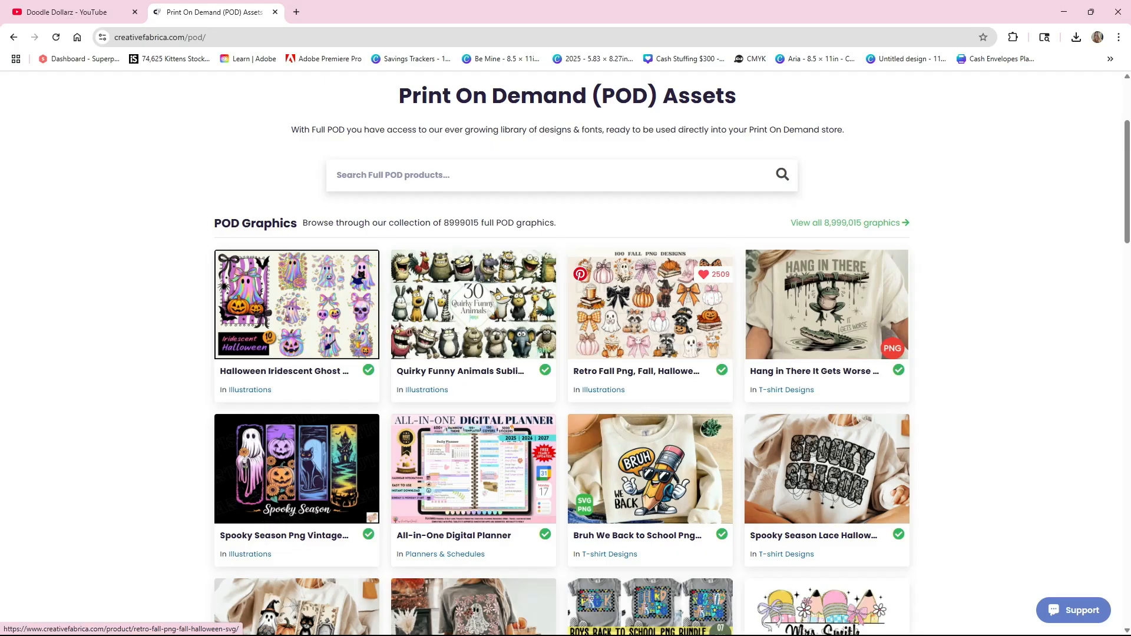
pyautogui.scroll(-2, 665, 341)
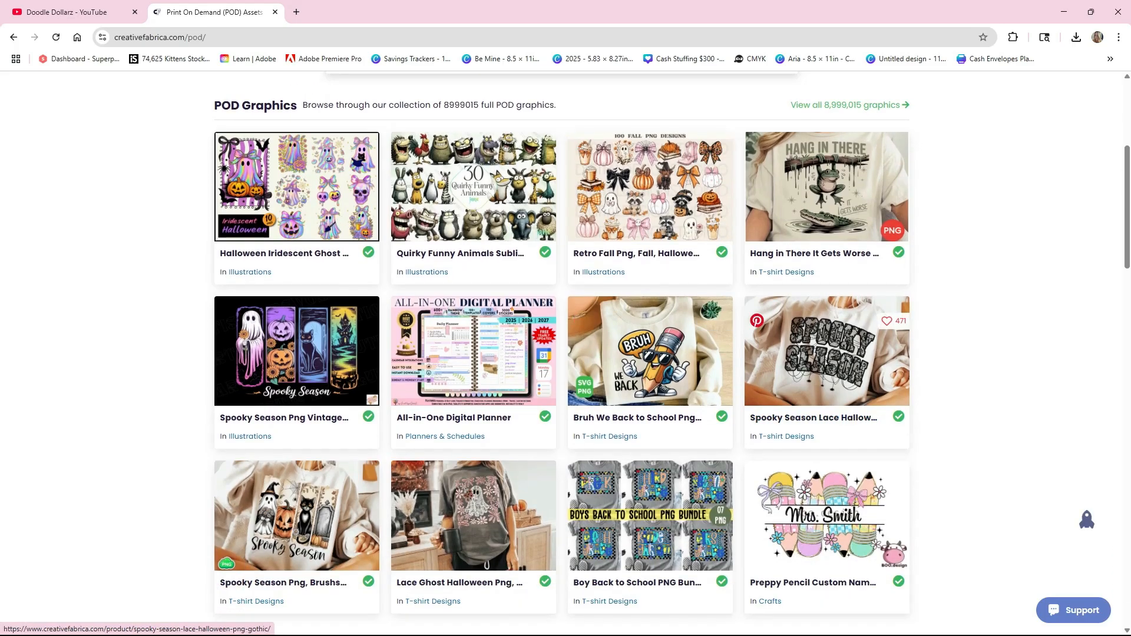
pyautogui.scroll(-1, 665, 424)
pyautogui.scroll(-1, 666, 424)
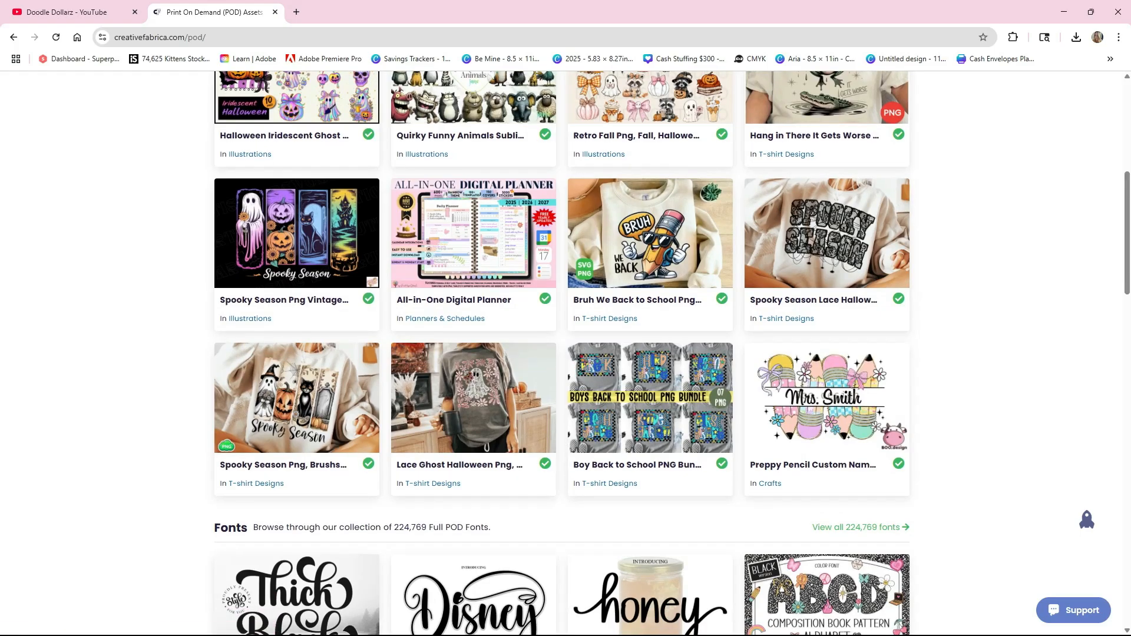
pyautogui.scroll(7, 825, 471)
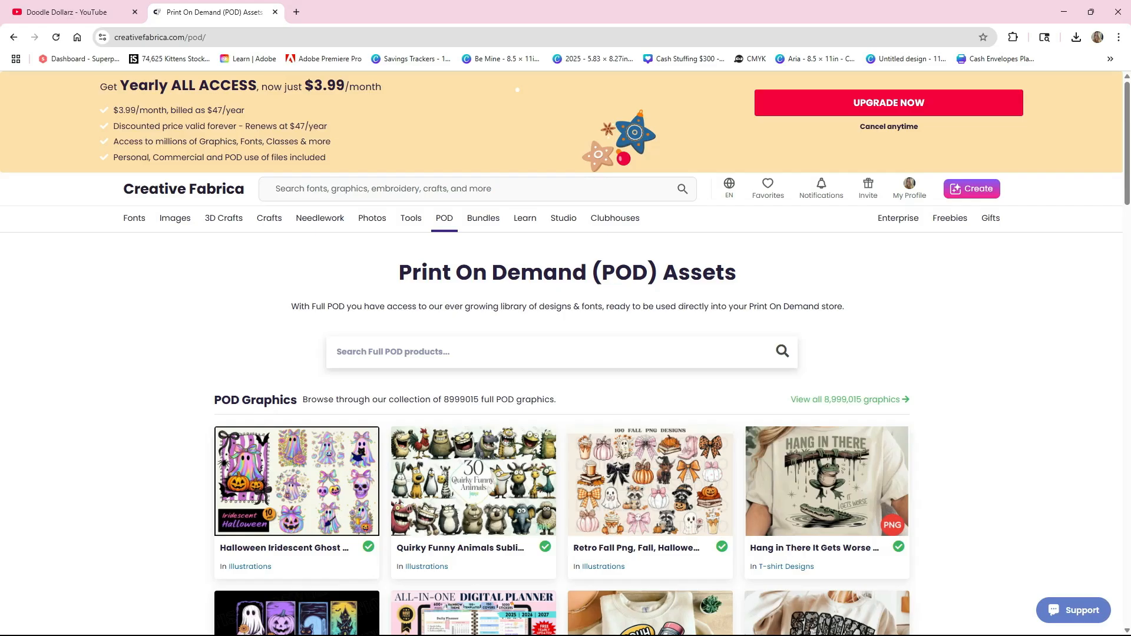
pyautogui.scroll(-2, 565, 353)
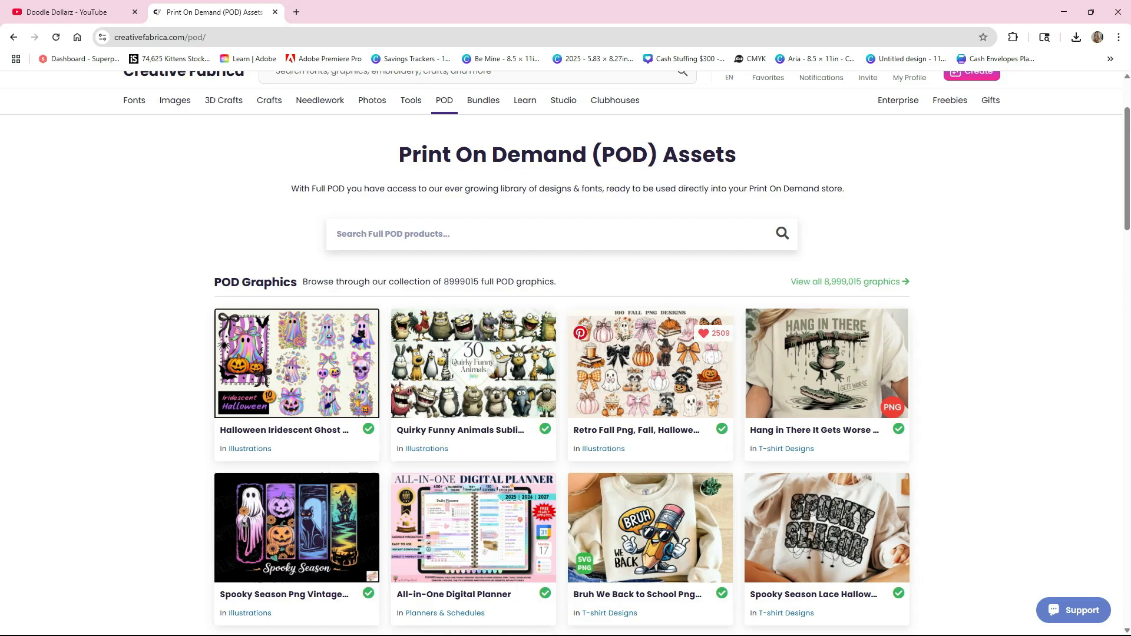
pyautogui.scroll(2, 566, 353)
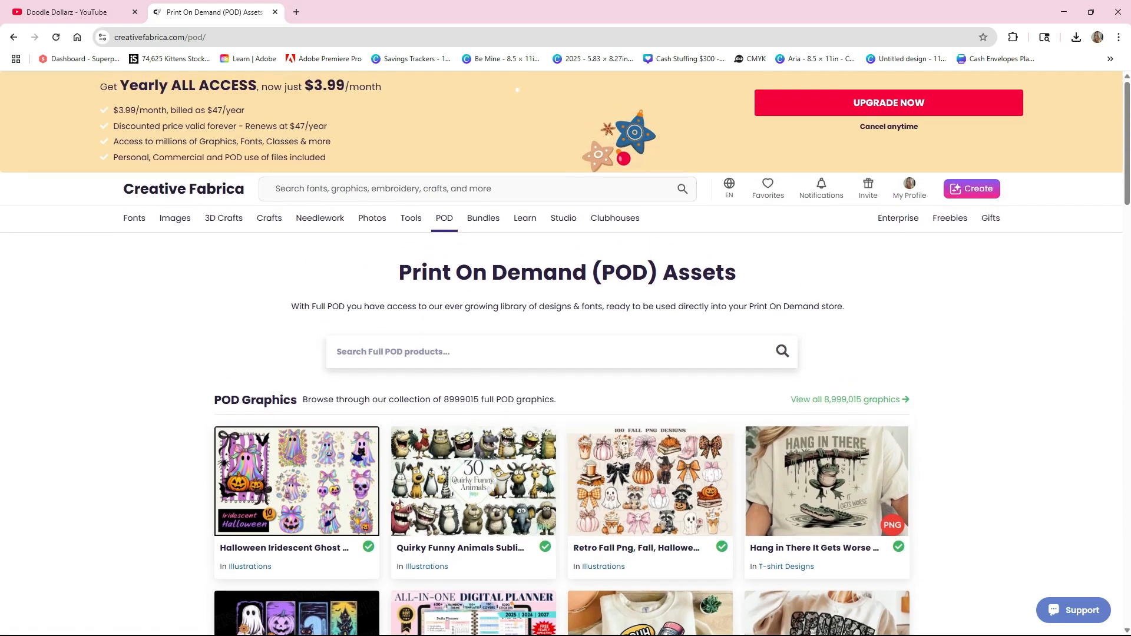
# - Find the Oops I Bought Another Book Funny Png graphic among the favorites and download it
pyautogui.click(884, 103)
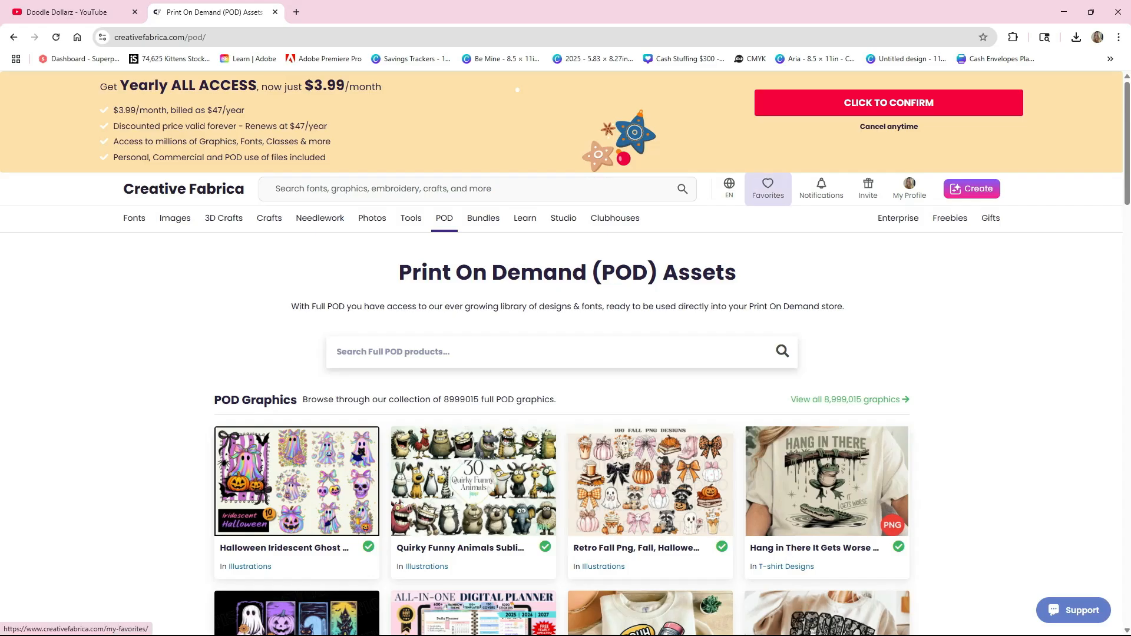
pyautogui.click(767, 189)
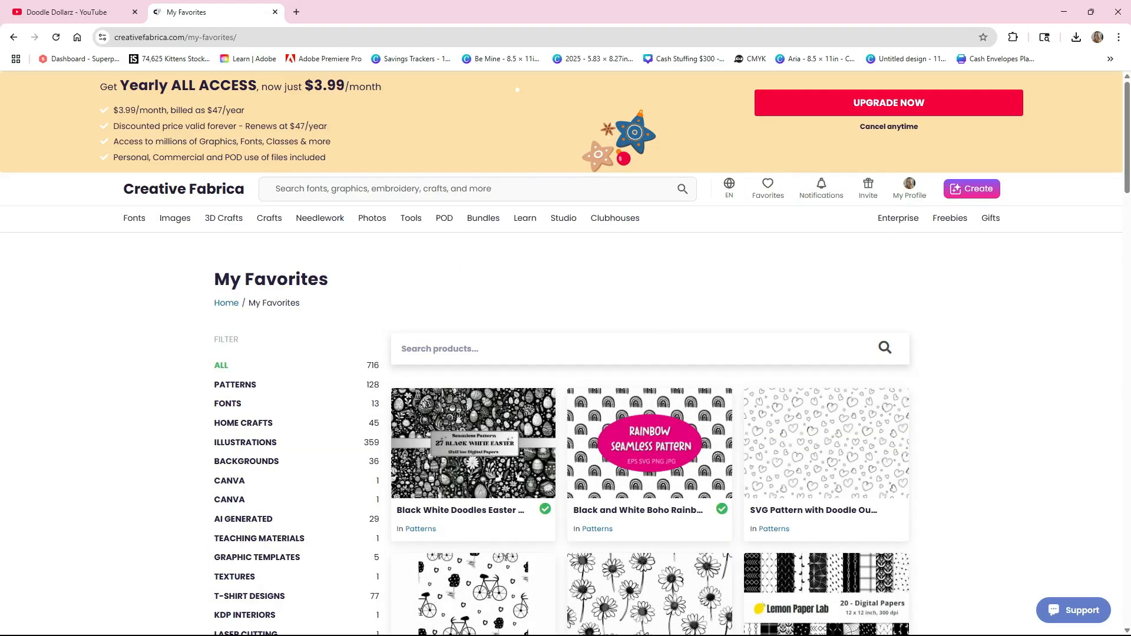
pyautogui.scroll(-8, 648, 339)
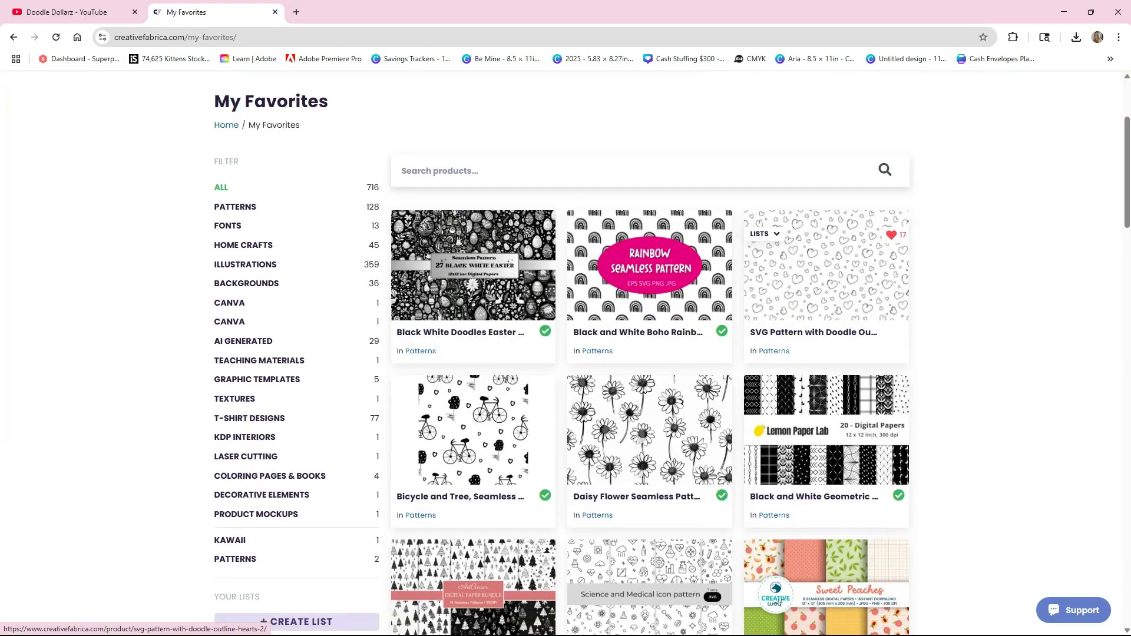
pyautogui.scroll(-10, 648, 441)
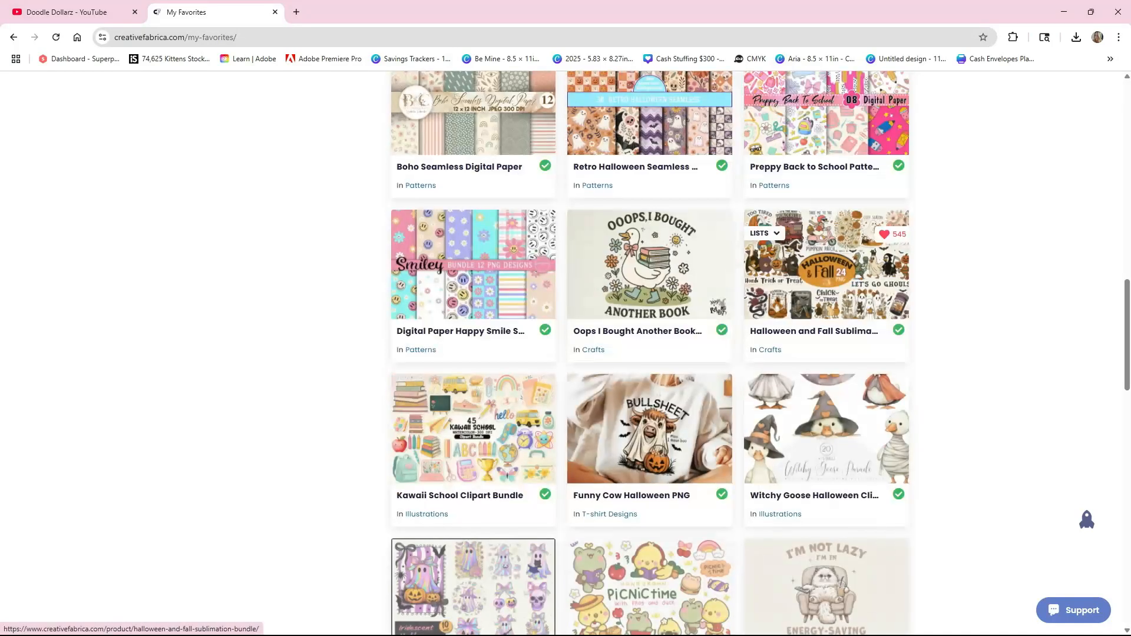
pyautogui.scroll(4, 648, 442)
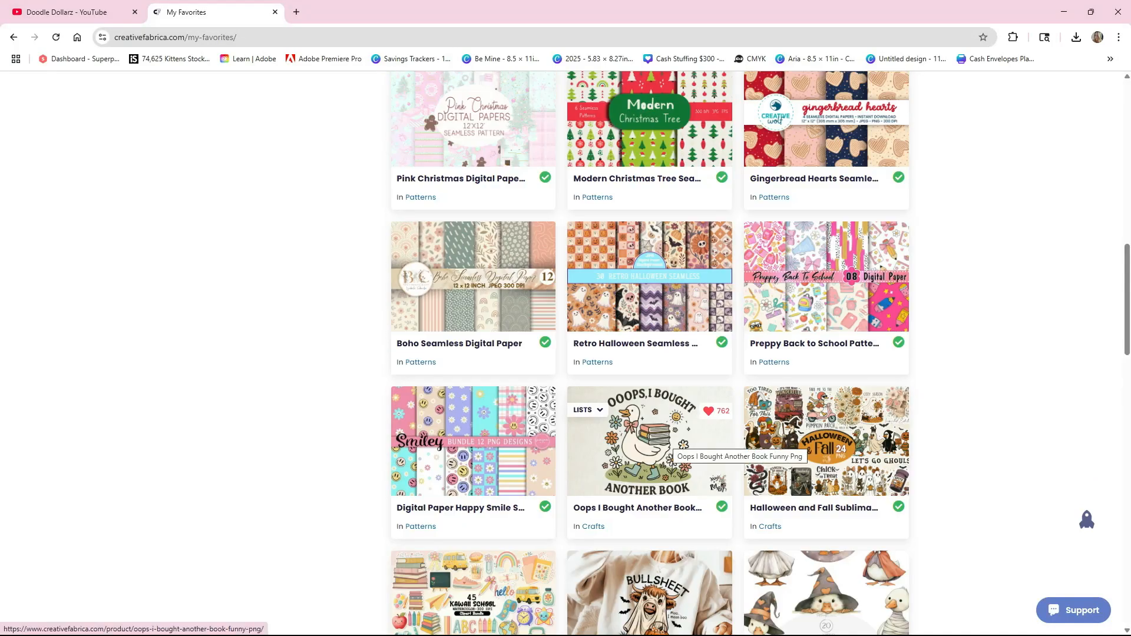
pyautogui.click(672, 451)
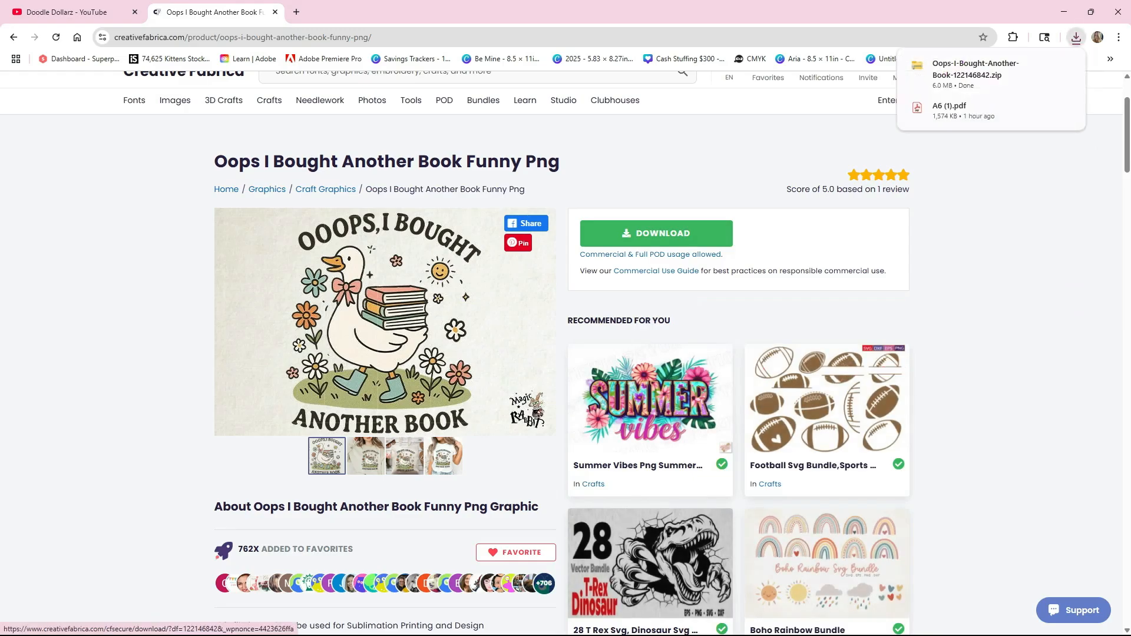
# - Open the downloaded Oops-I-Bought-Another-Book zip, start extracting all files, and browse from the Etsy folder to the Desktop for a destination
pyautogui.moveTo(995, 75)
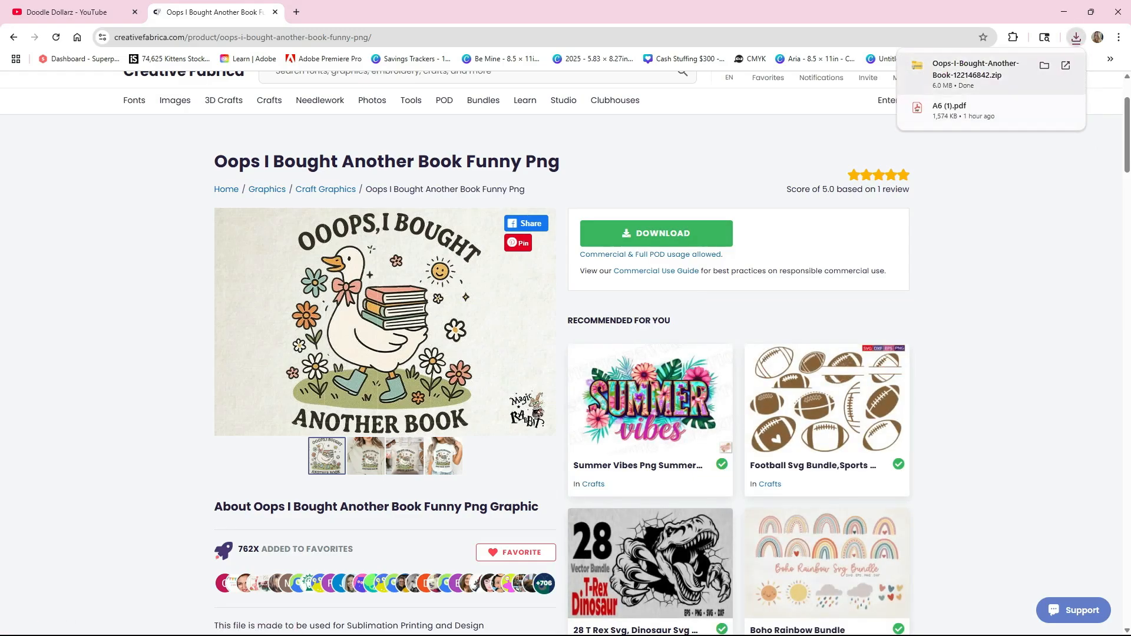
pyautogui.click(995, 74)
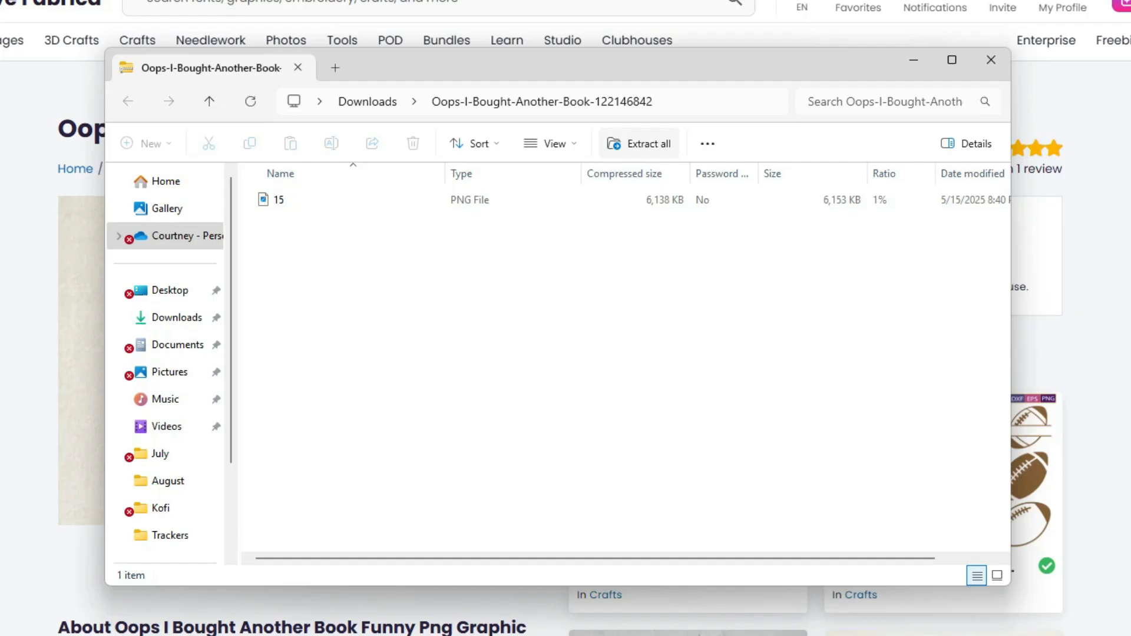
pyautogui.click(639, 143)
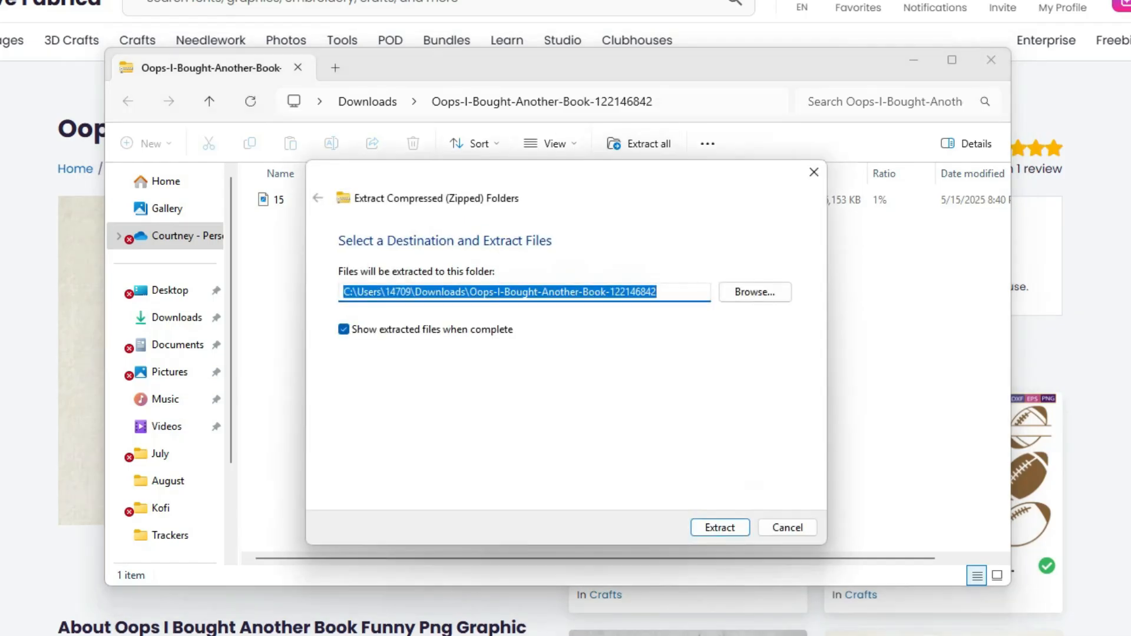
pyautogui.click(752, 292)
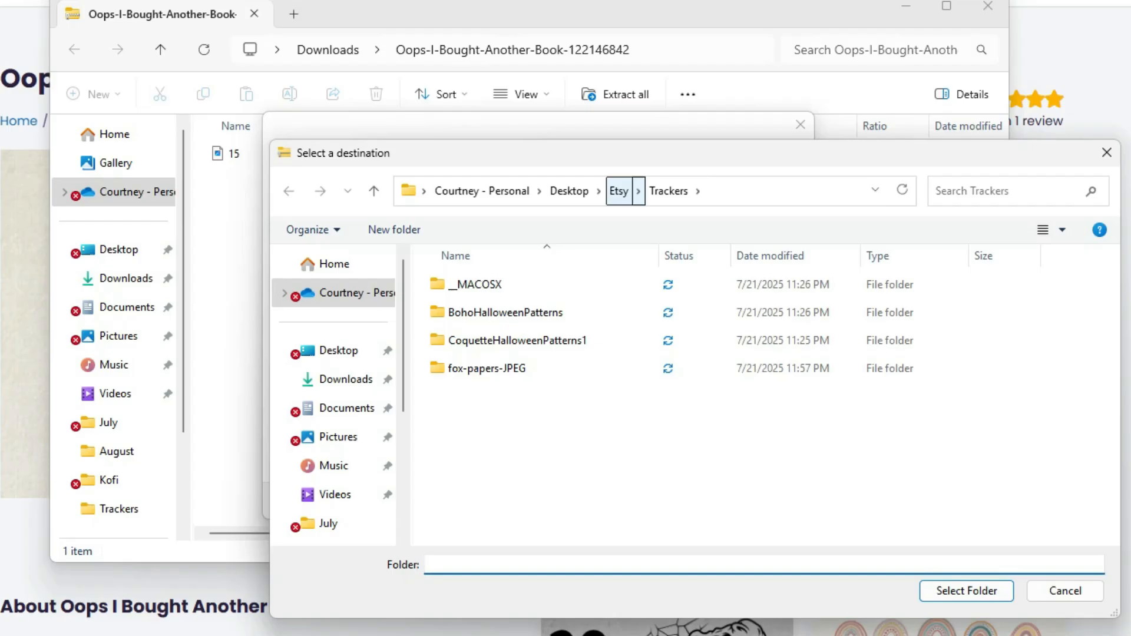
pyautogui.click(618, 191)
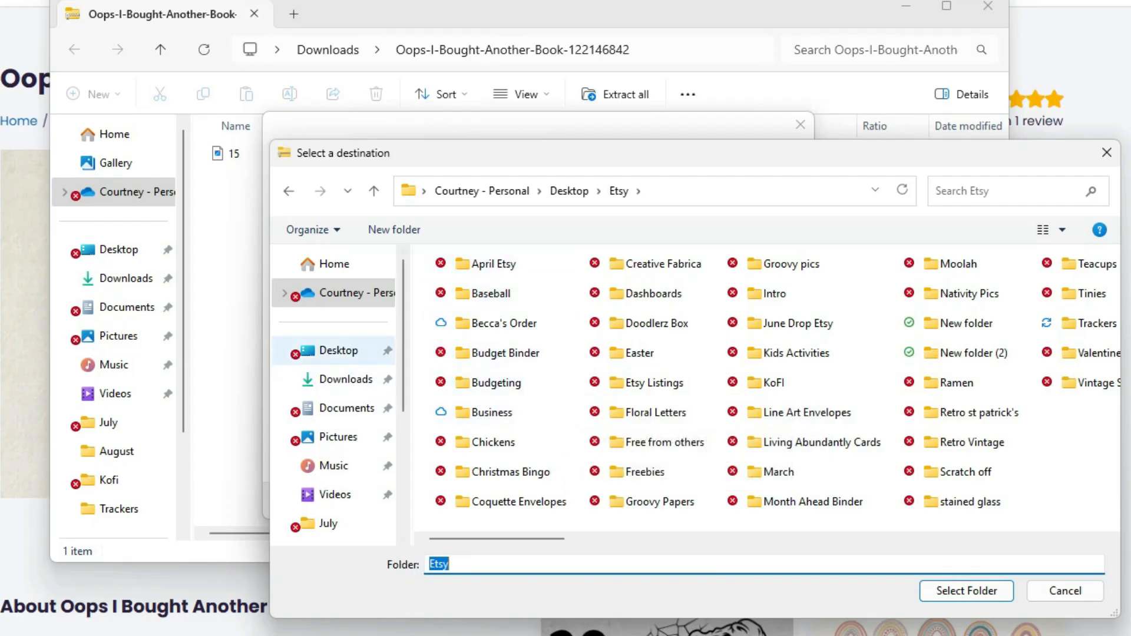
pyautogui.click(338, 351)
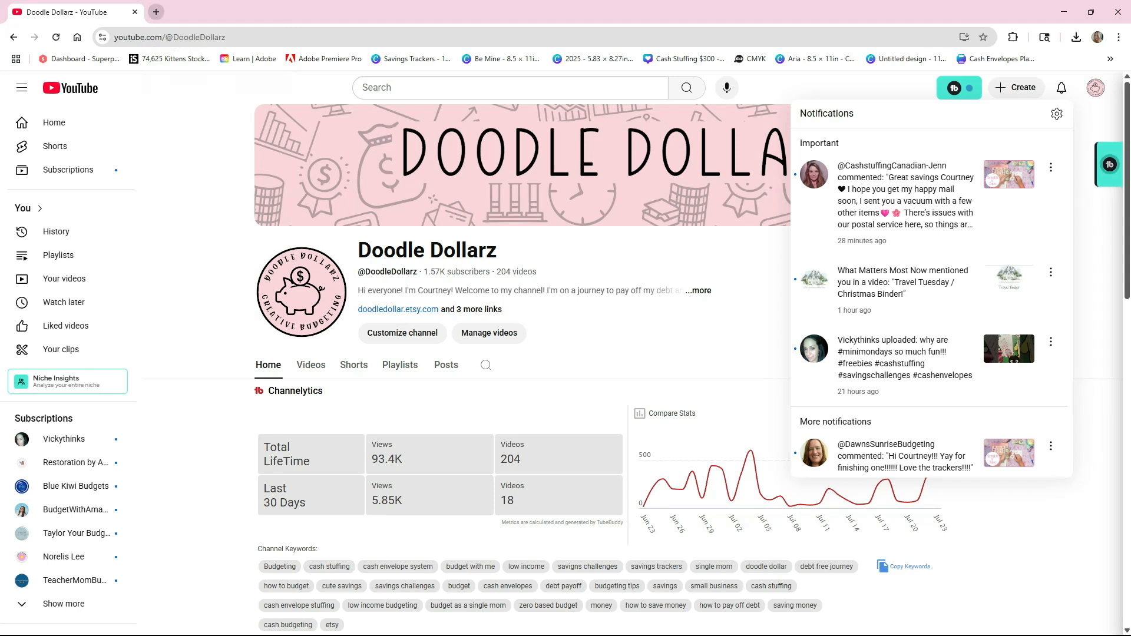
# - Open Canva in a new browser tab and create a blank custom-size design of 11 × 8.5 in
pyautogui.click(152, 11)
pyautogui.write('can')
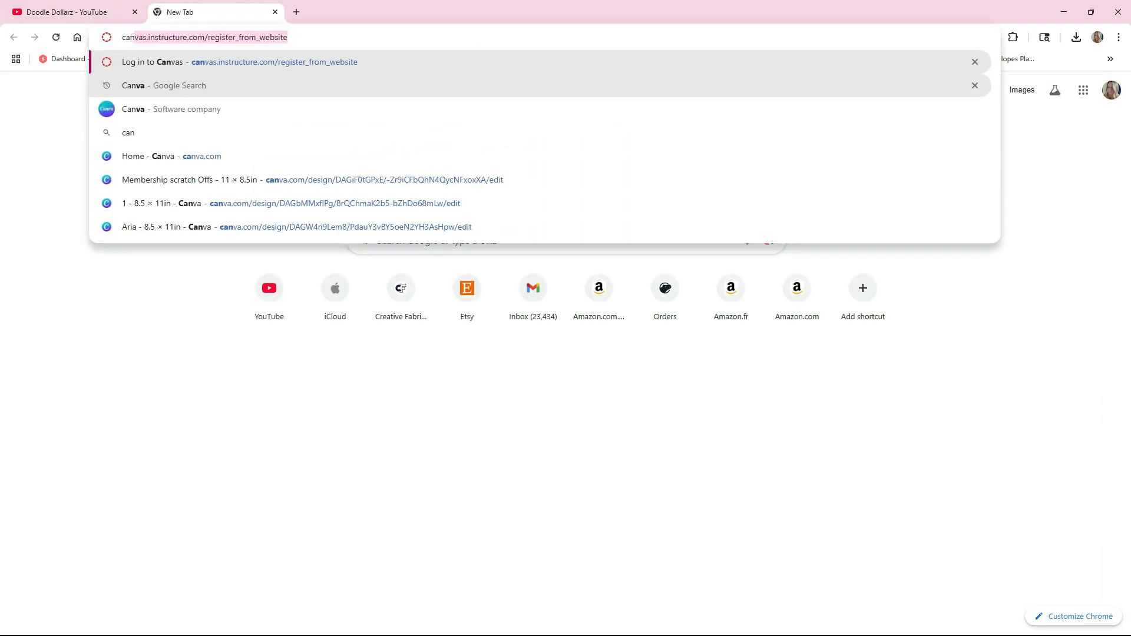
pyautogui.press('BackSpace')
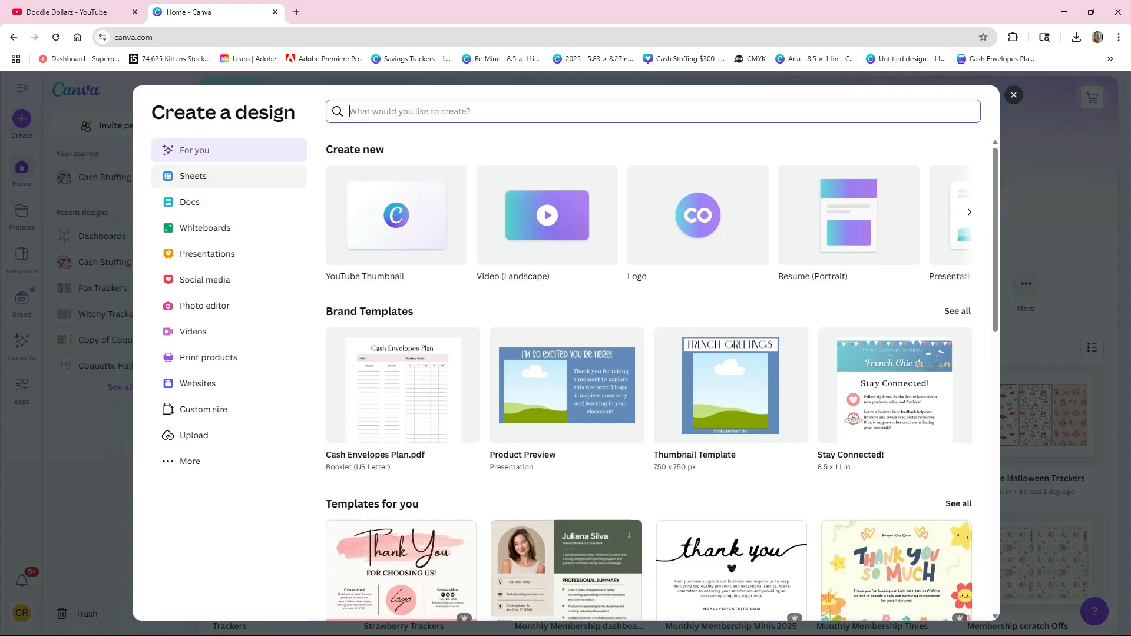
pyautogui.click(204, 409)
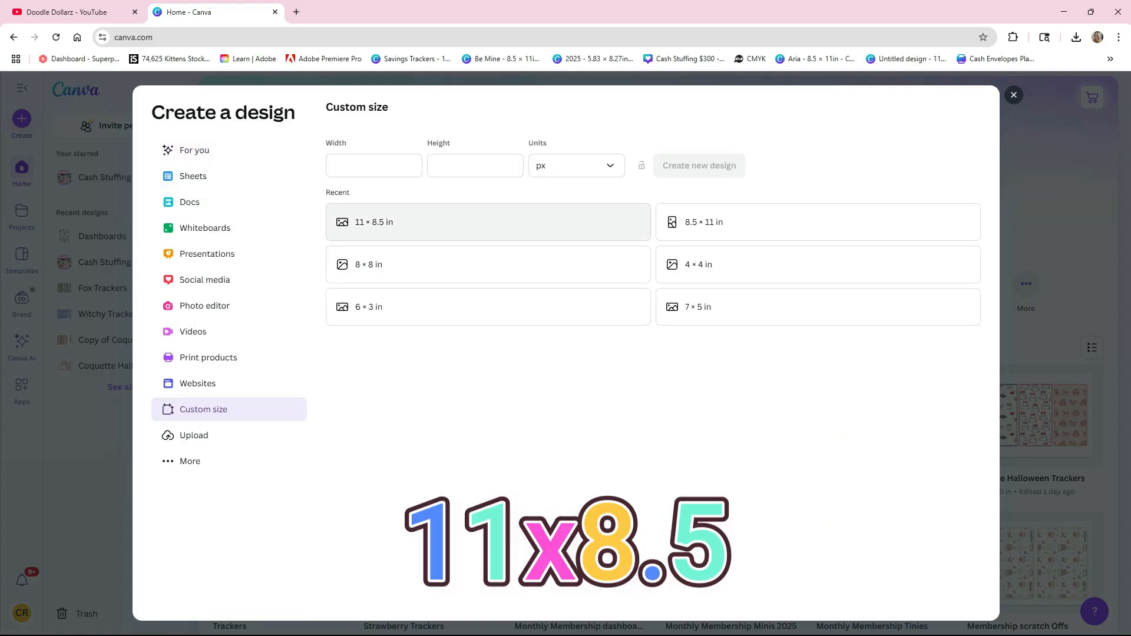
pyautogui.click(371, 222)
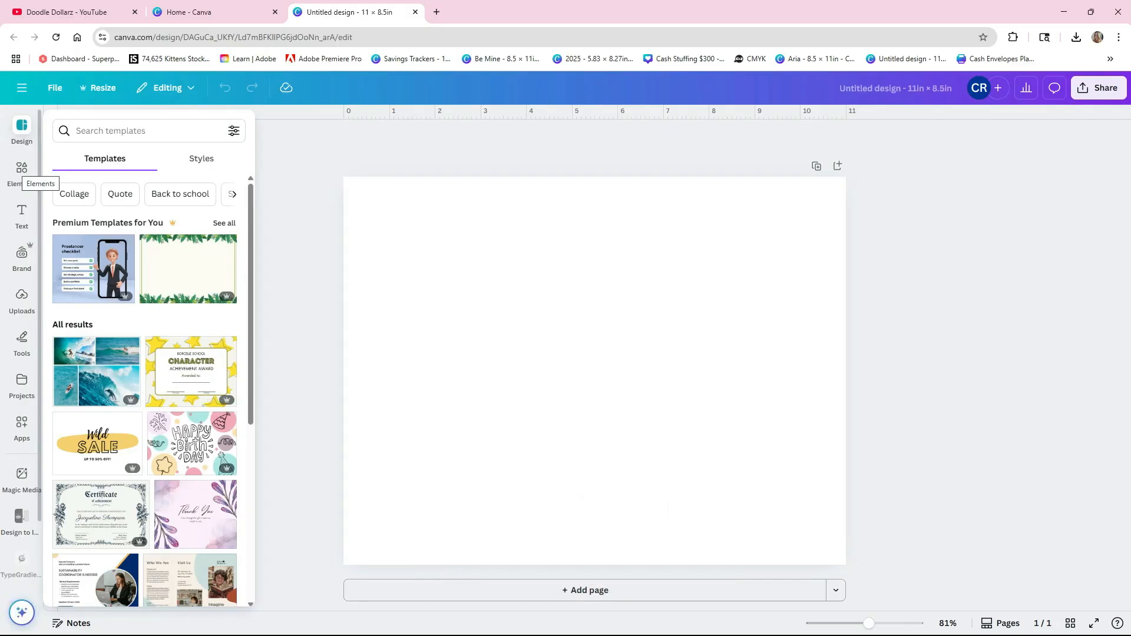
# - Check the recently used elements, then add a rounded square shape to the blank page
pyautogui.click(22, 170)
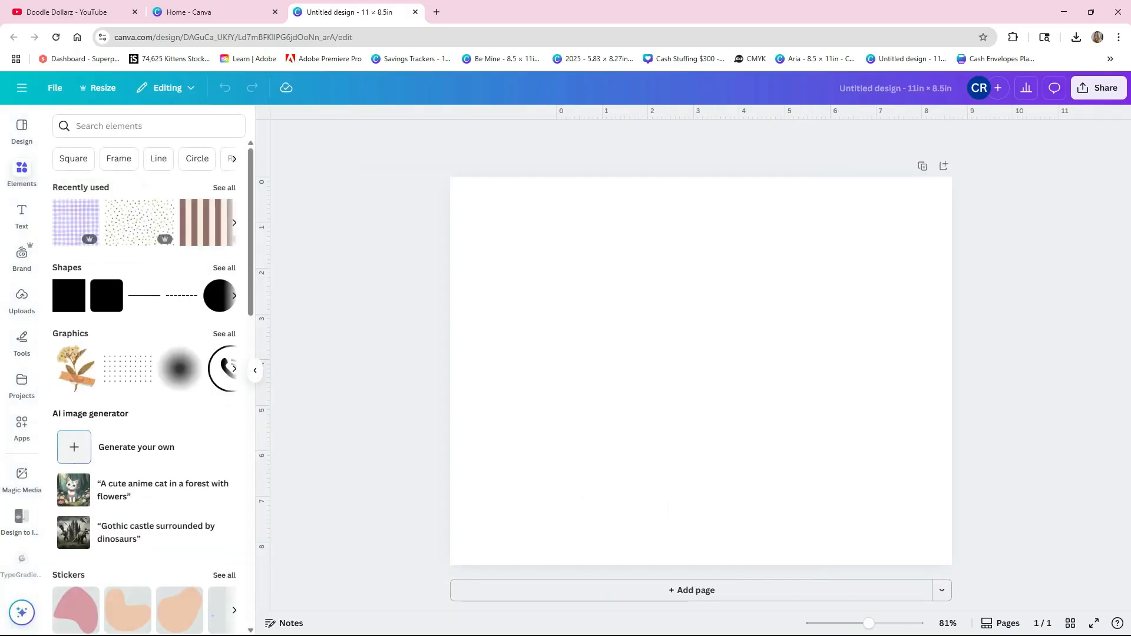
pyautogui.click(224, 188)
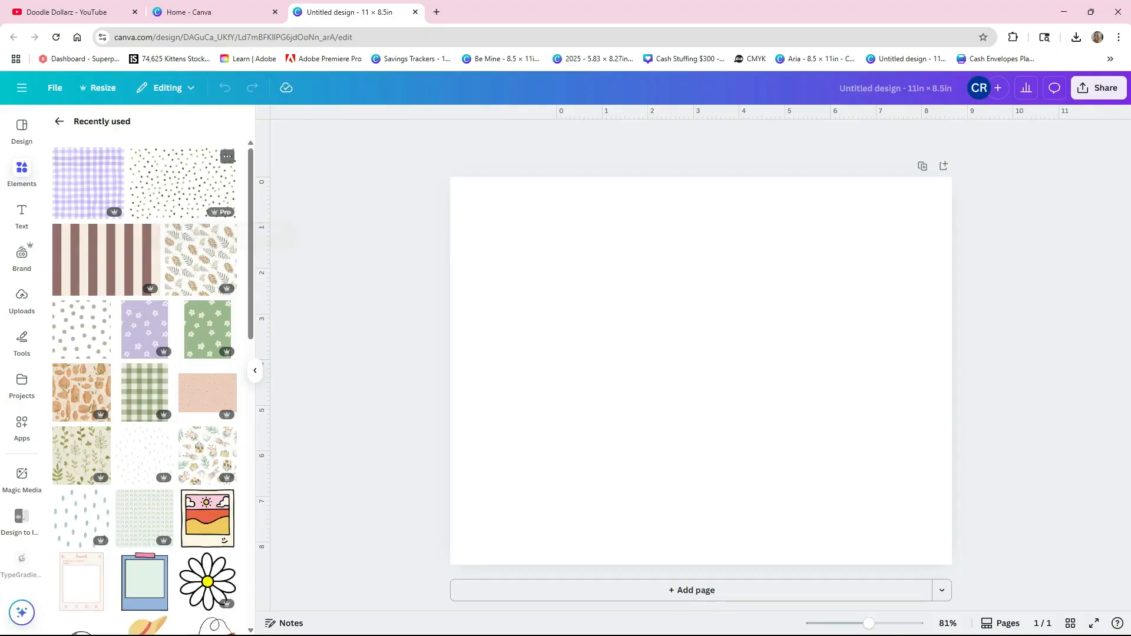
pyautogui.click(59, 121)
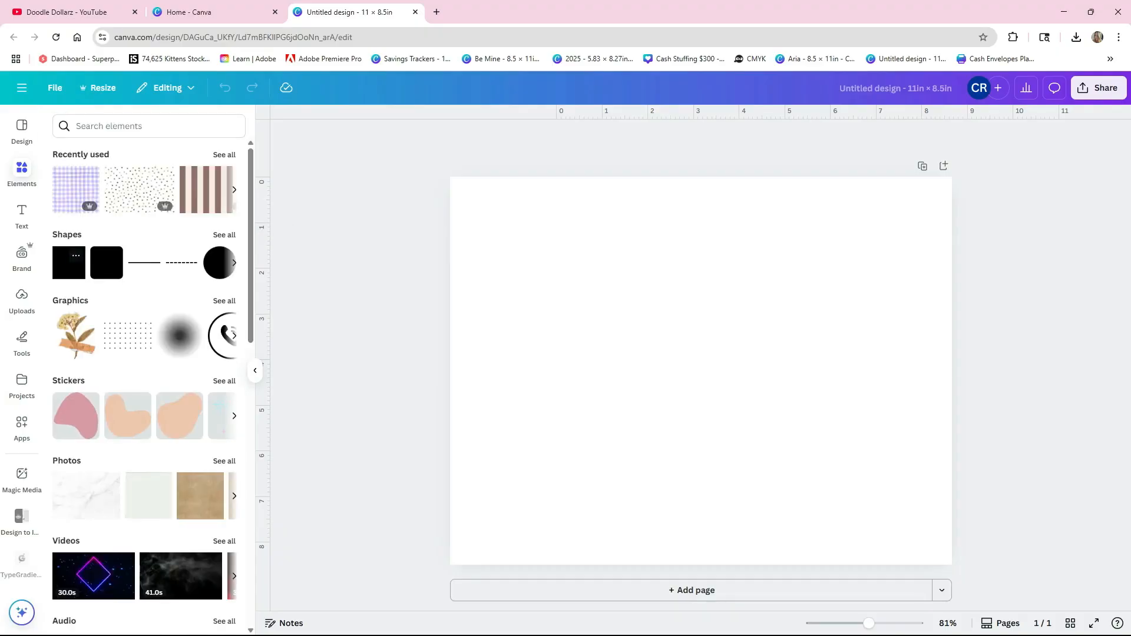
pyautogui.click(106, 262)
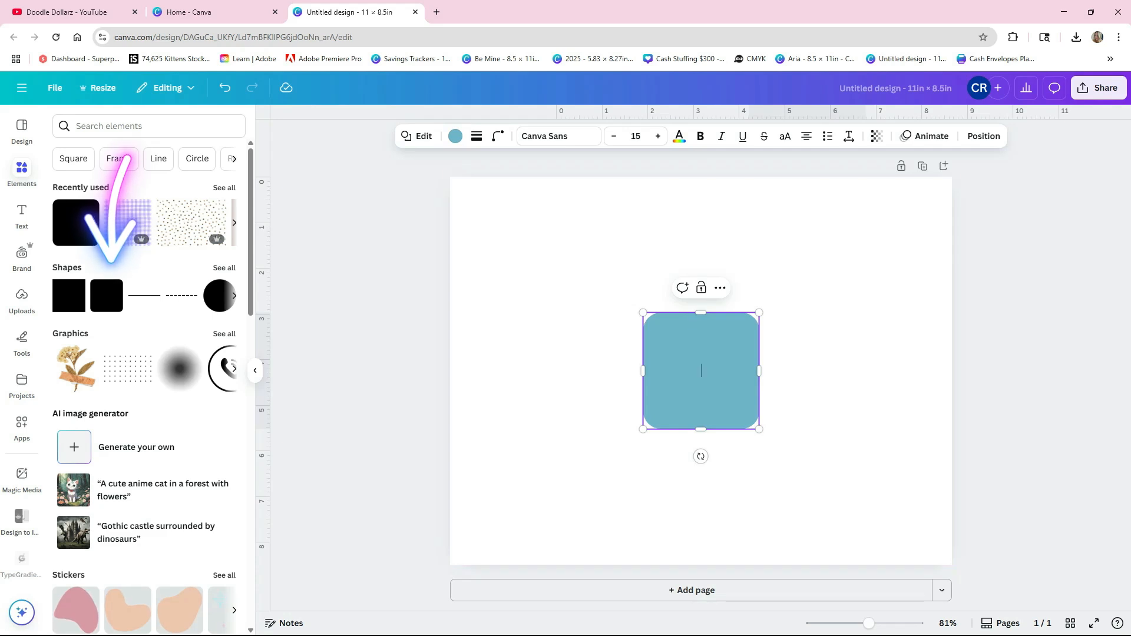
# - Set the rounded shape's width to 5 in and its height to 7 in
pyautogui.click(984, 136)
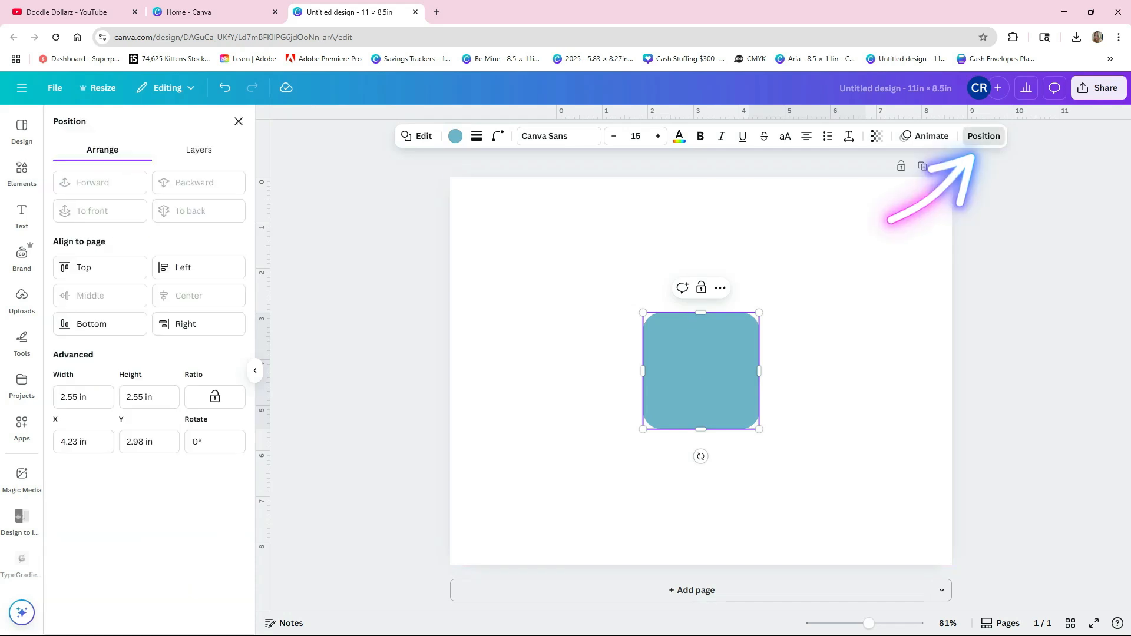
pyautogui.click(83, 397)
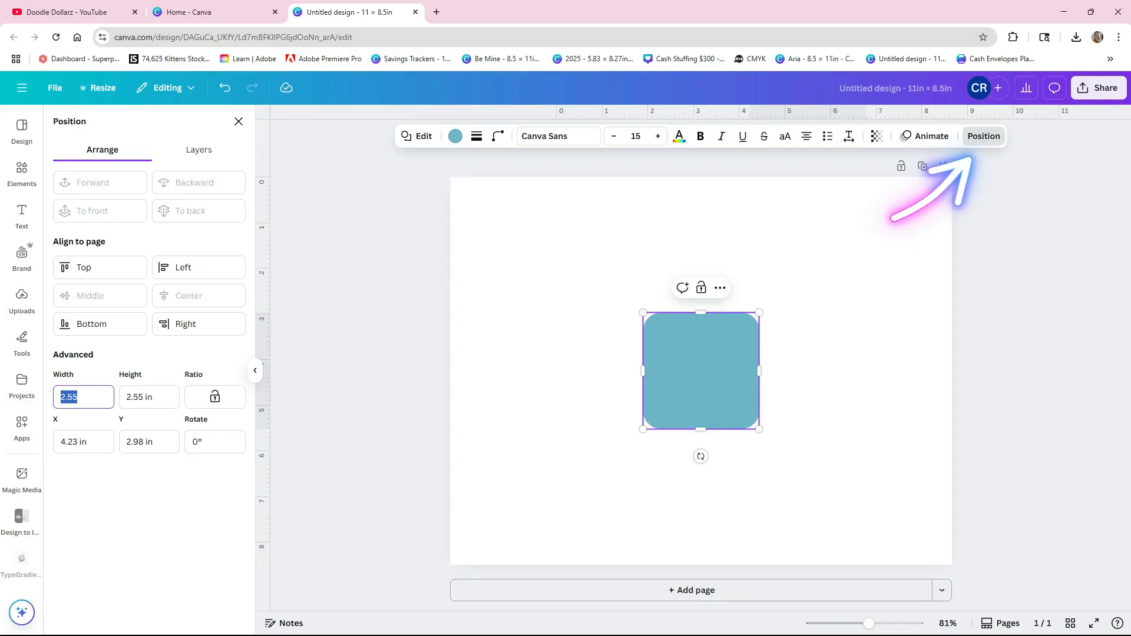
pyautogui.write('5')
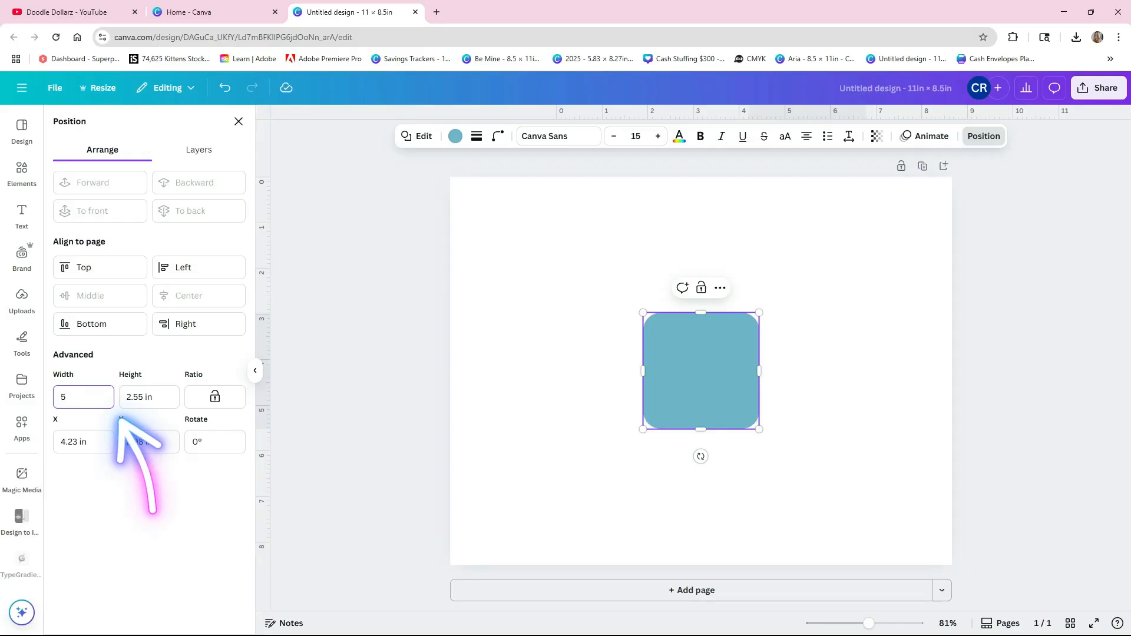
pyautogui.press('Tab')
pyautogui.press('BackSpace')
pyautogui.press('BackSpace')
pyautogui.press('BackSpace')
pyautogui.press('BackSpace')
pyautogui.write('7')
pyautogui.press('Return')
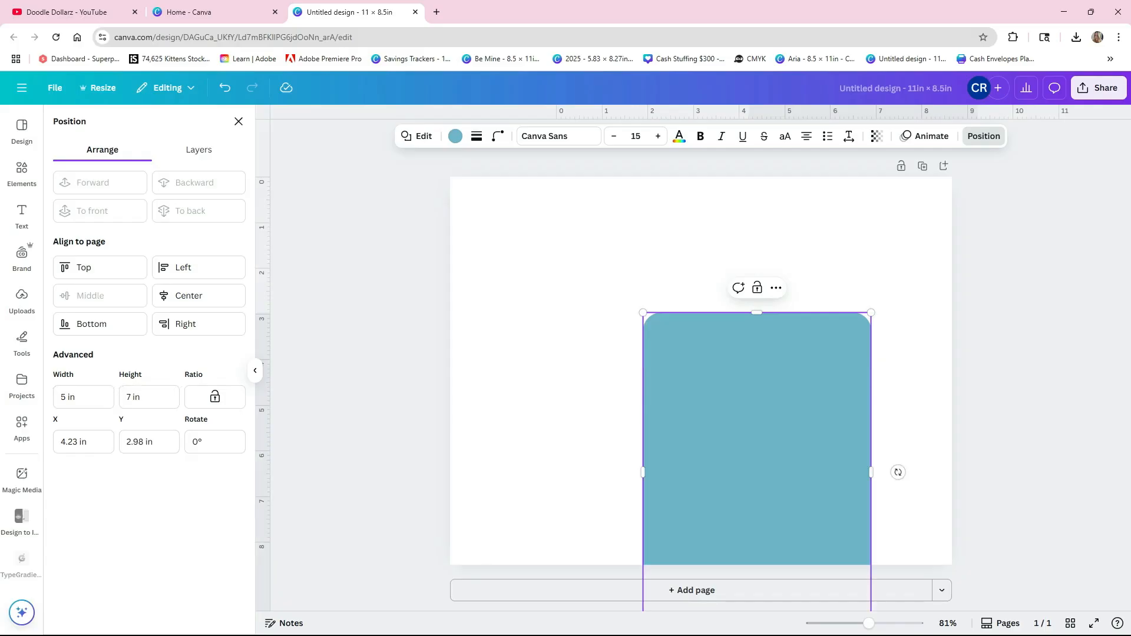
# - Move the rounded rectangle to the left part of the page, at X 0.5 in and Y 0.75 in
pyautogui.moveTo(731, 436); pyautogui.dragTo(560, 334)
pyautogui.click(766, 368)
pyautogui.click(612, 367)
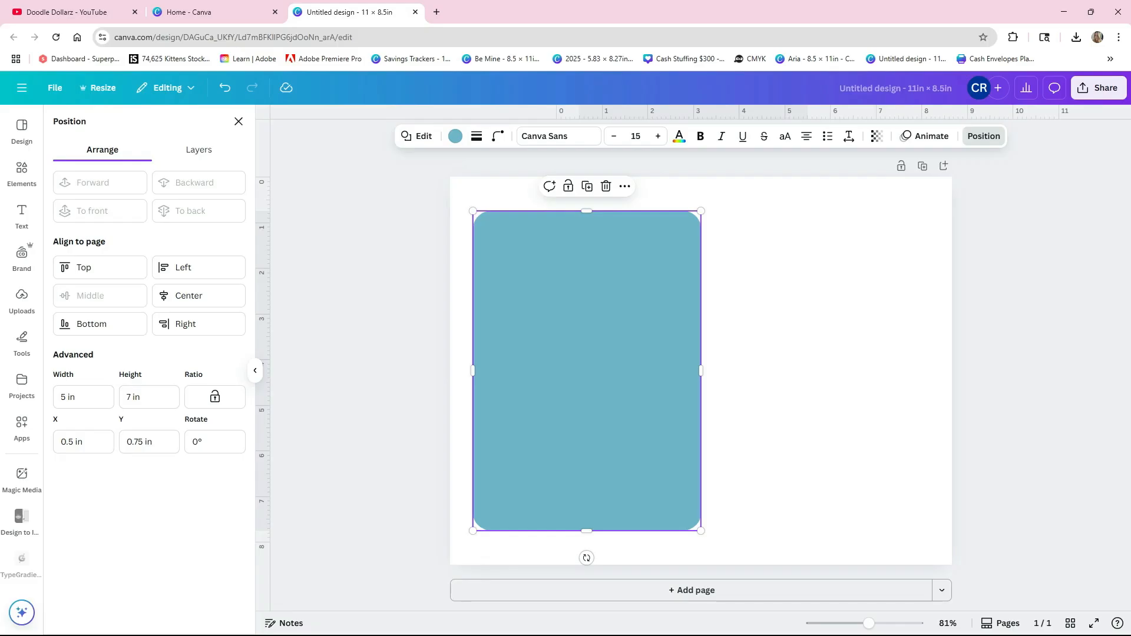
# - Rotate the rounded rectangle to 90° and move it to the page's horizontal center, at Y about 1.54 in
pyautogui.click(772, 365)
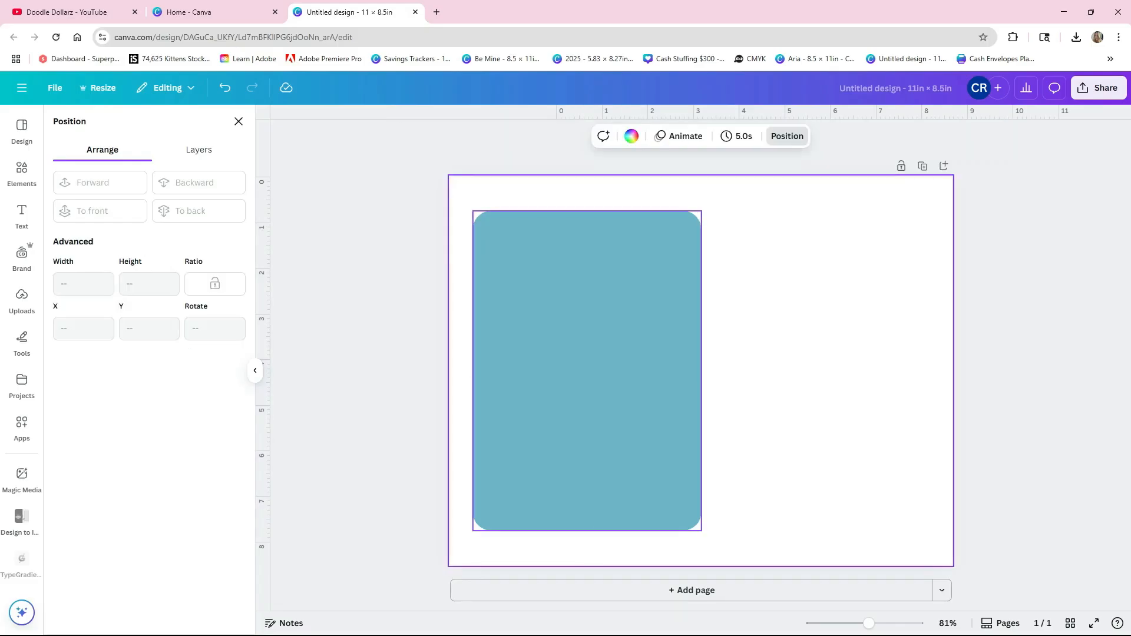
pyautogui.click(589, 368)
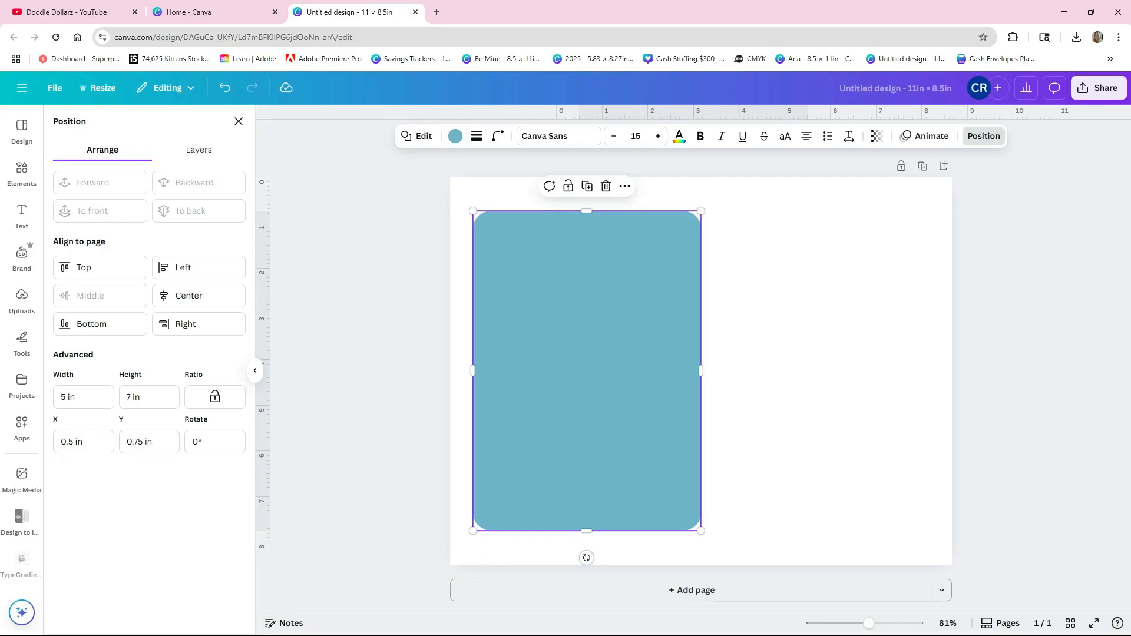
pyautogui.moveTo(586, 558); pyautogui.dragTo(397, 378)
pyautogui.moveTo(530, 368); pyautogui.dragTo(643, 358)
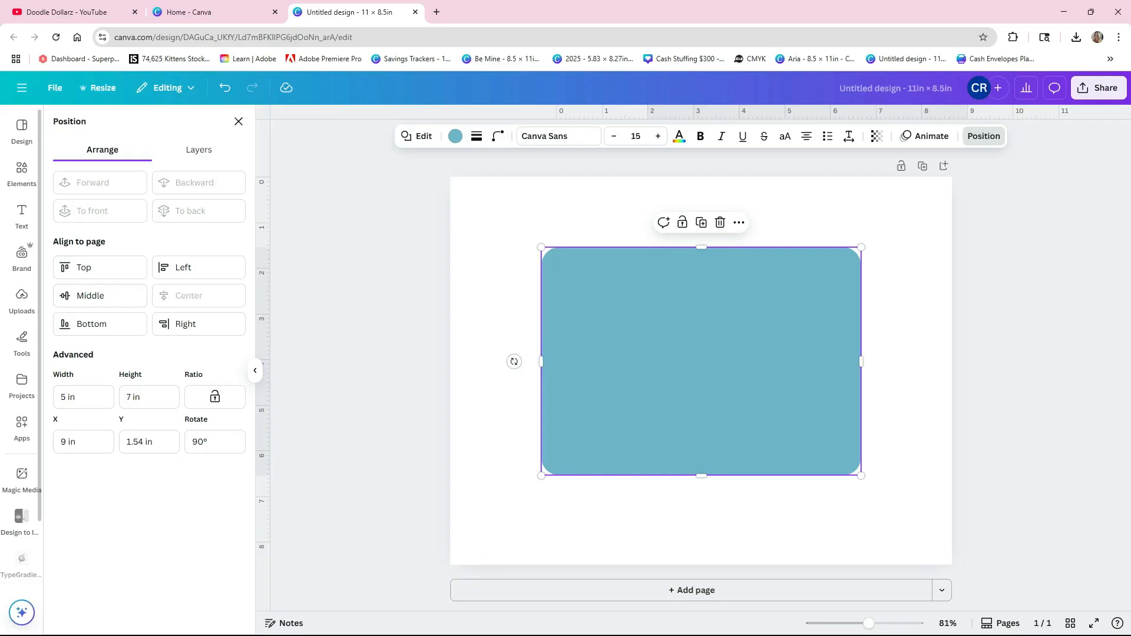
# - Upload the image file named 15 from the Desktop folder
pyautogui.click(22, 300)
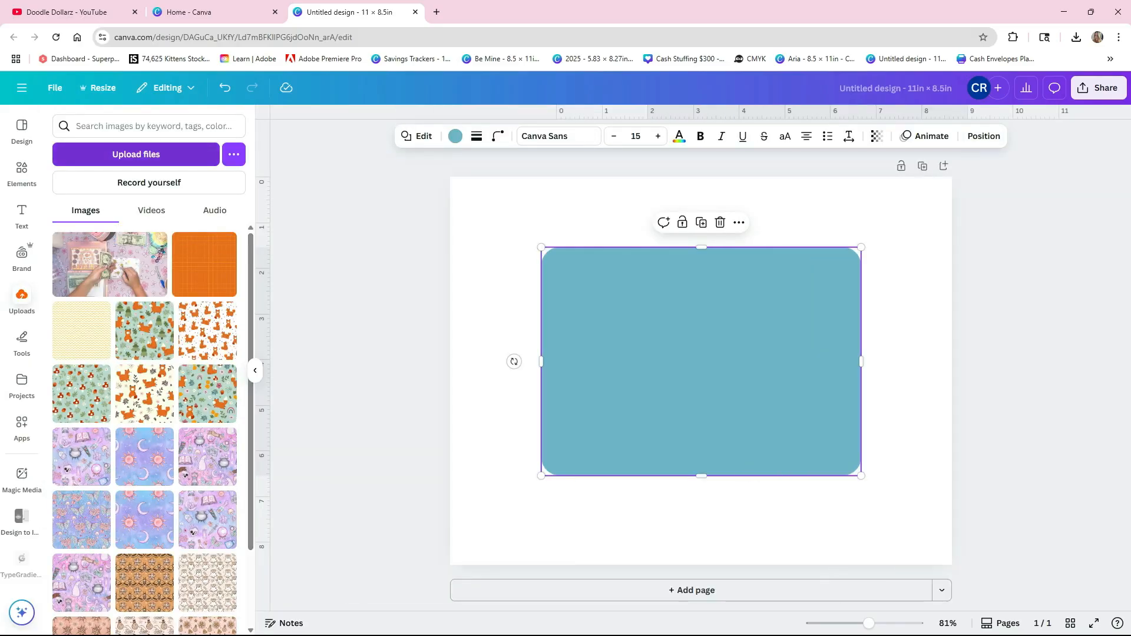
pyautogui.click(136, 154)
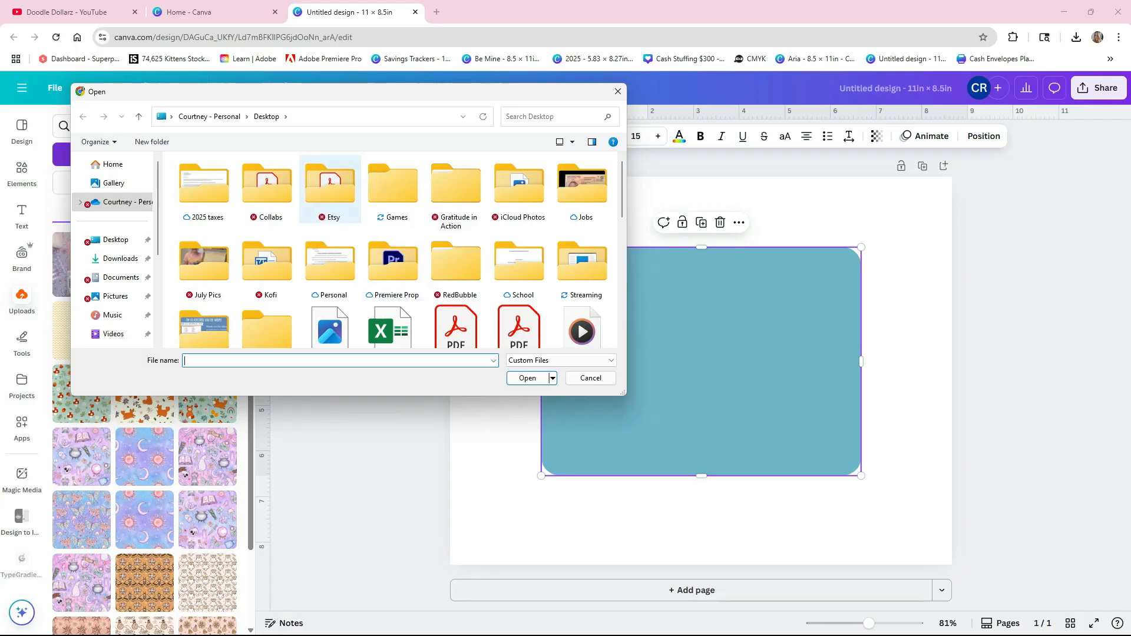
pyautogui.click(116, 239)
pyautogui.scroll(-1, 330, 230)
pyautogui.scroll(-10, 330, 230)
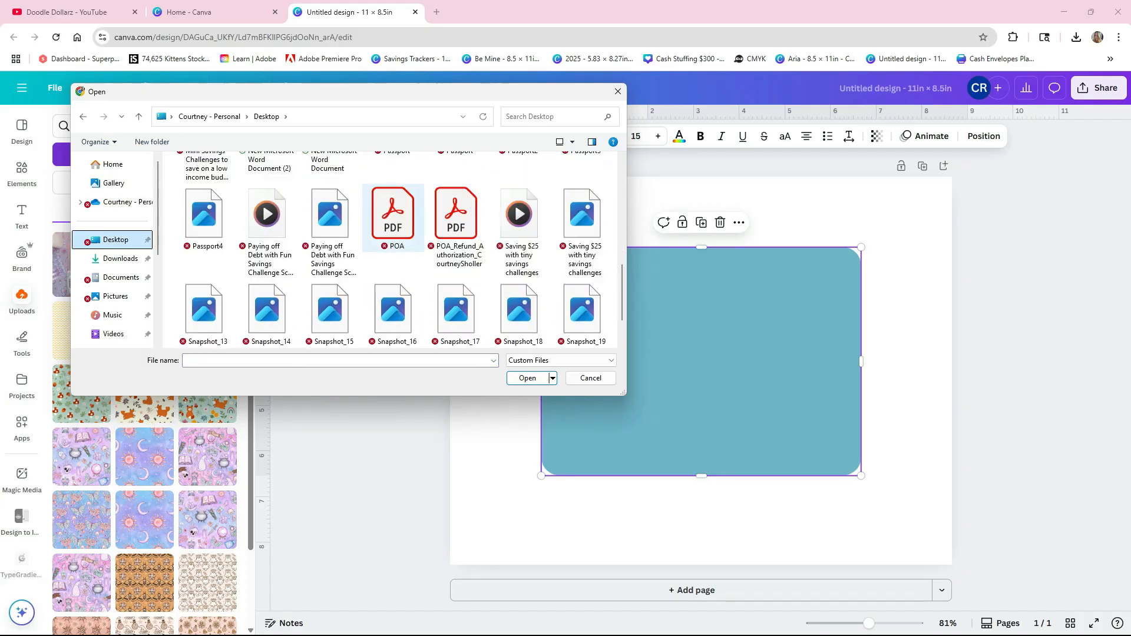
pyautogui.scroll(8, 393, 236)
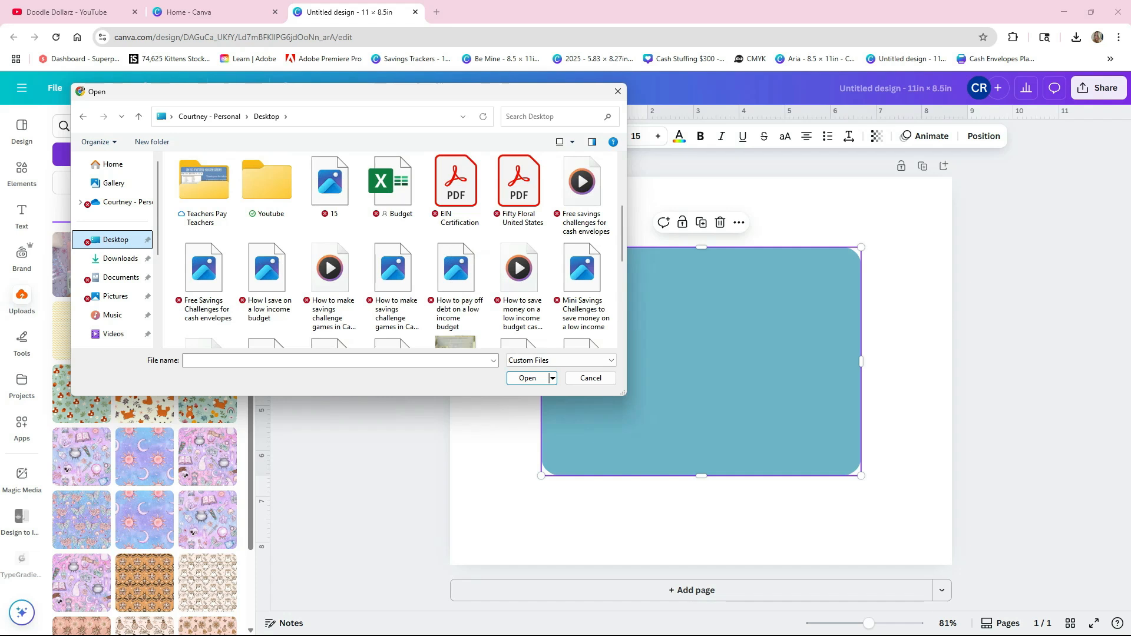
pyautogui.click(330, 183)
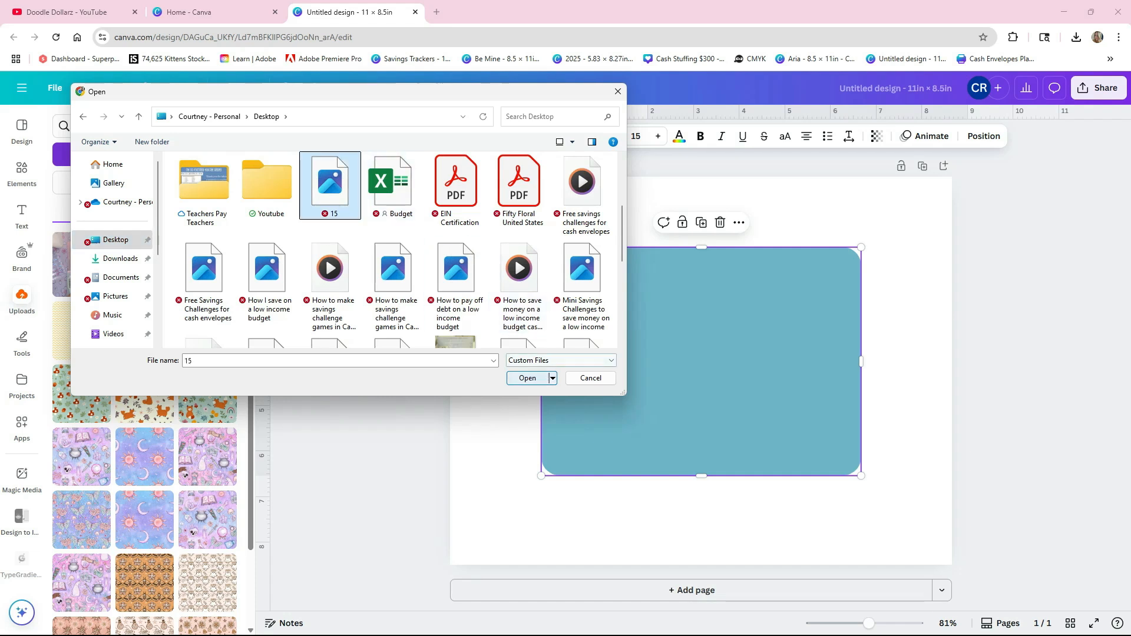
pyautogui.click(527, 378)
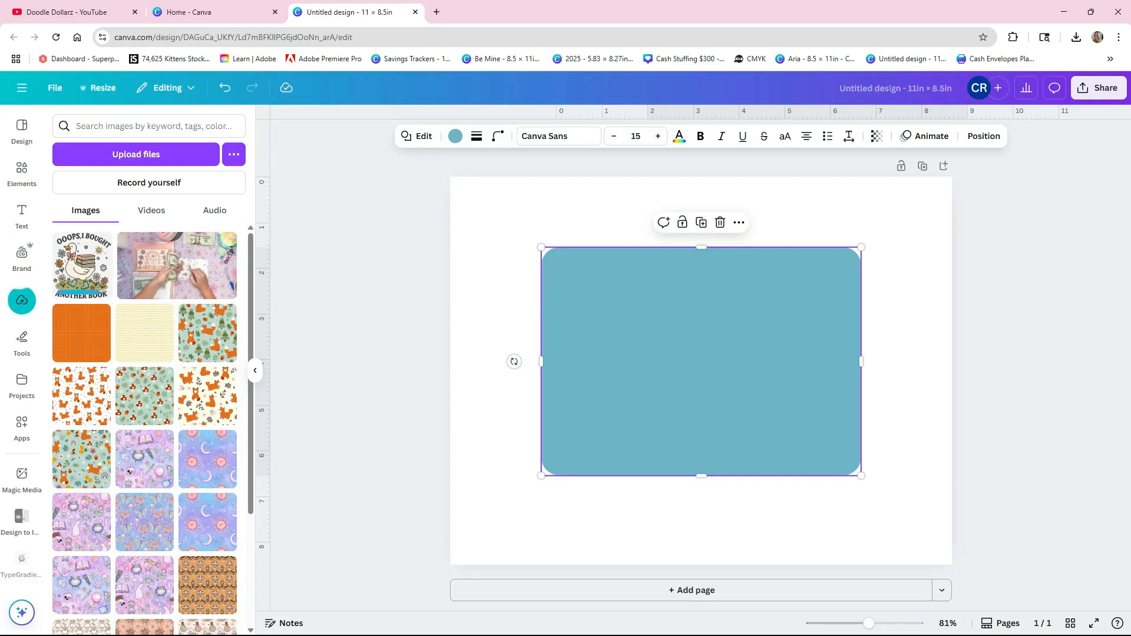
# - Add the uploaded goose image to the page, shrink it to fit inside the rounded rectangle and center it there
pyautogui.click(82, 265)
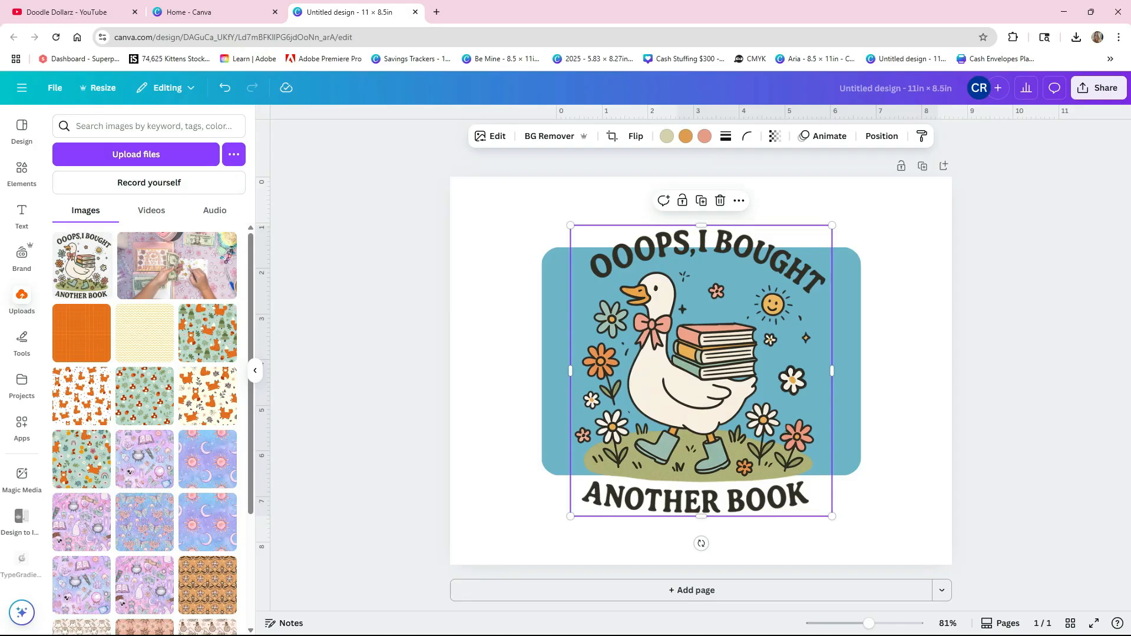
pyautogui.moveTo(831, 225); pyautogui.dragTo(762, 303)
pyautogui.moveTo(665, 412); pyautogui.dragTo(701, 364)
# - Try the image's gray green, orange, olive green and dark brown photo colors as the rounded rectangle's fill
pyautogui.click(828, 365)
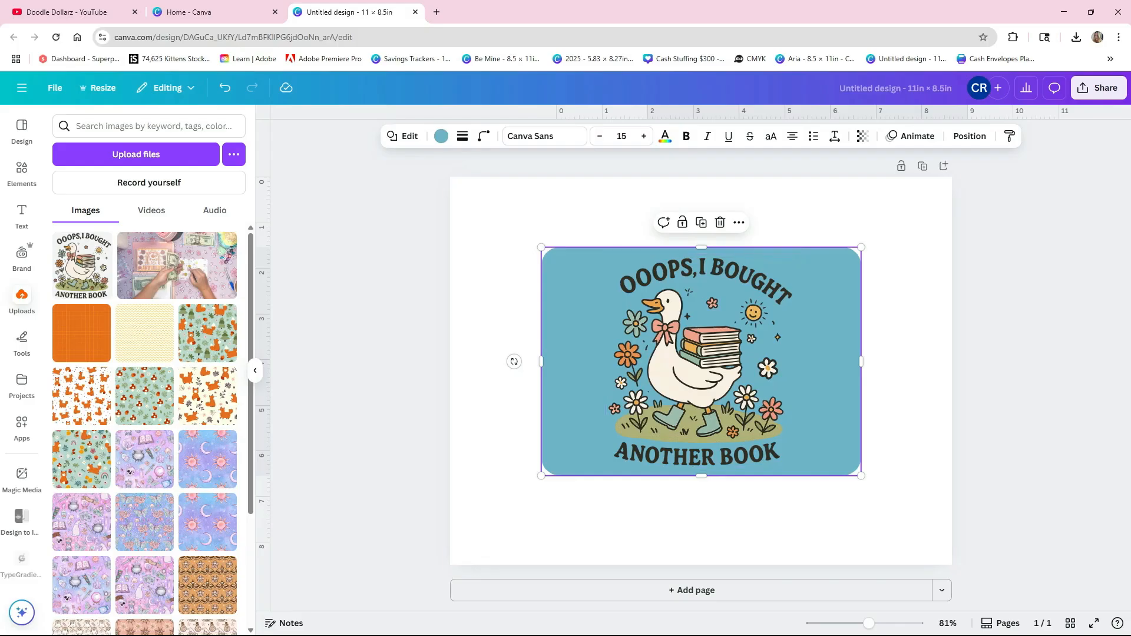
pyautogui.click(441, 136)
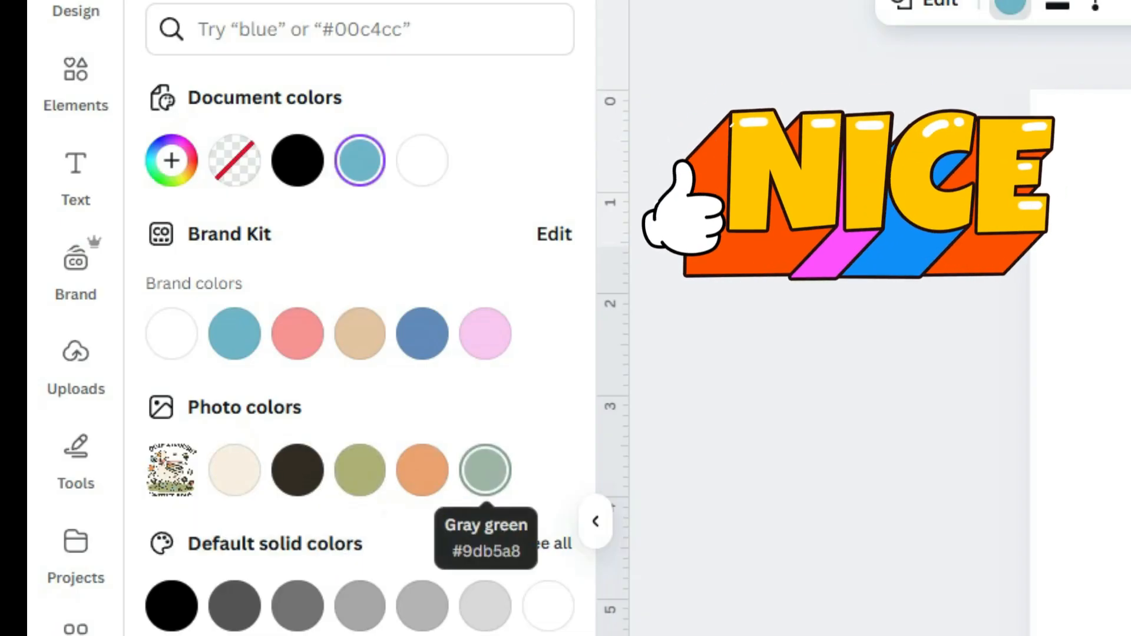
pyautogui.click(484, 470)
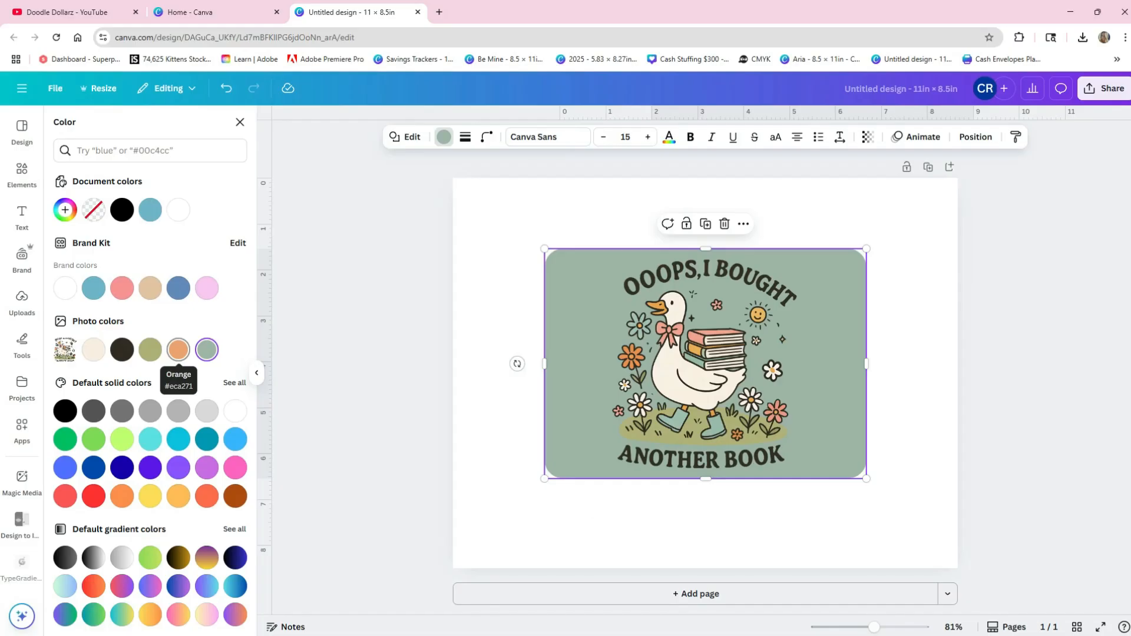
pyautogui.click(178, 349)
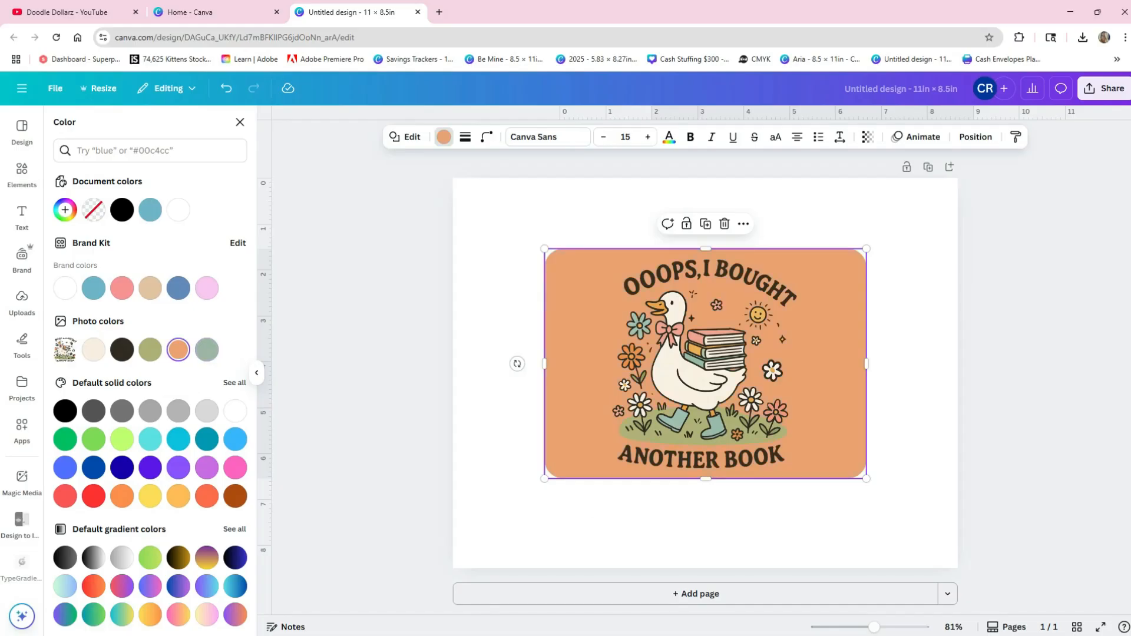
pyautogui.click(151, 350)
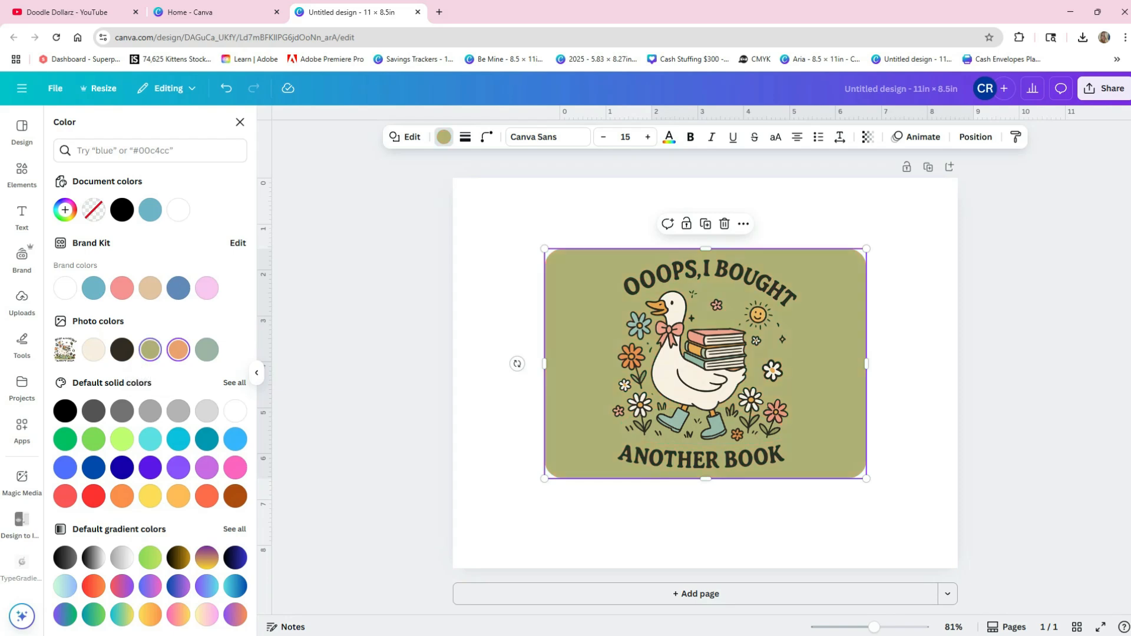
pyautogui.click(178, 350)
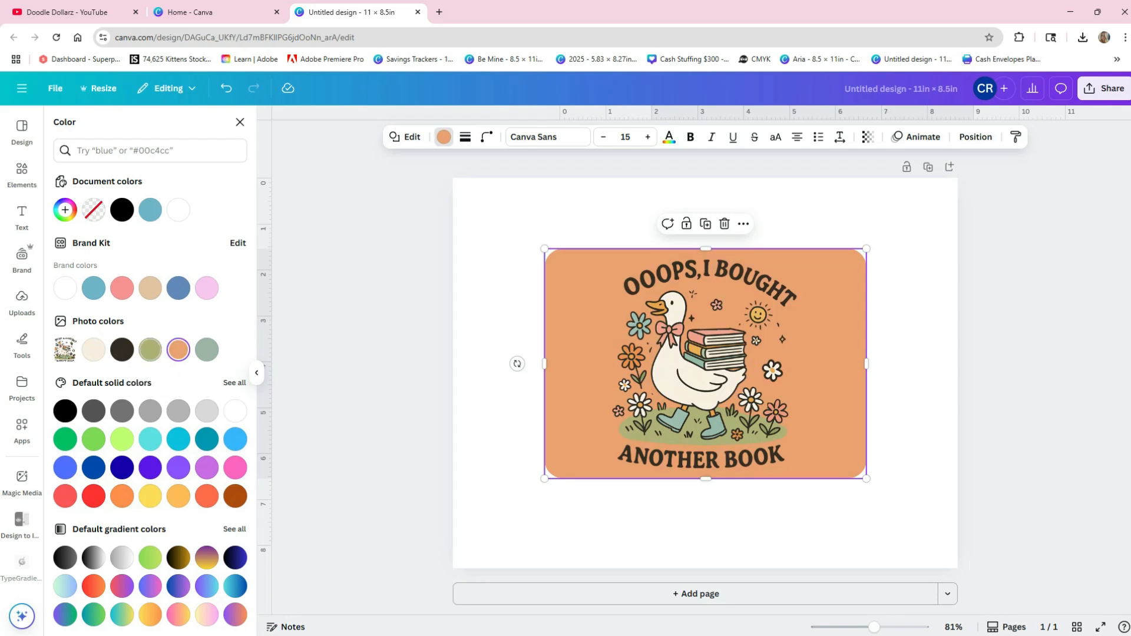
pyautogui.click(122, 349)
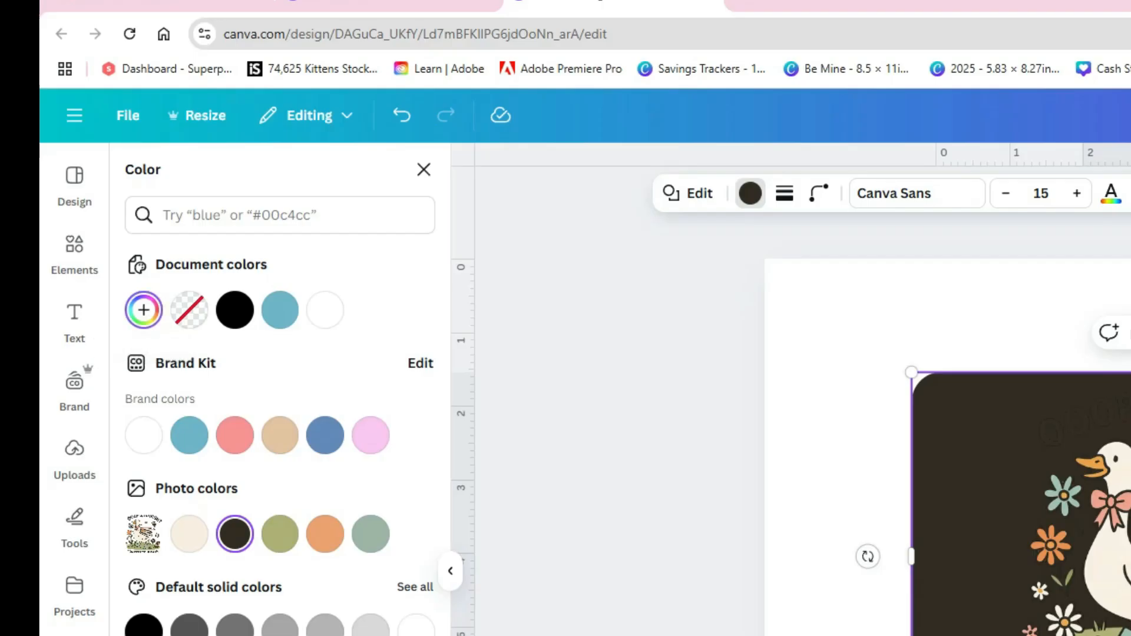
# - Try a custom light gray, #CDCDCD, as the rounded rectangle's fill
pyautogui.click(65, 209)
pyautogui.moveTo(221, 479); pyautogui.dragTo(144, 421)
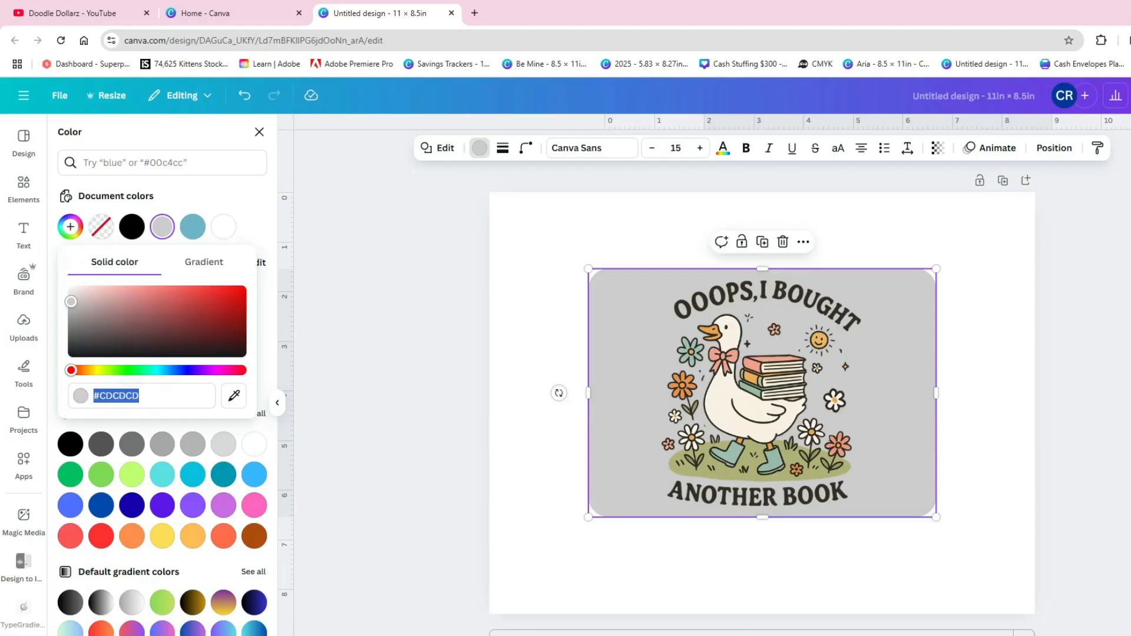
pyautogui.press('Escape')
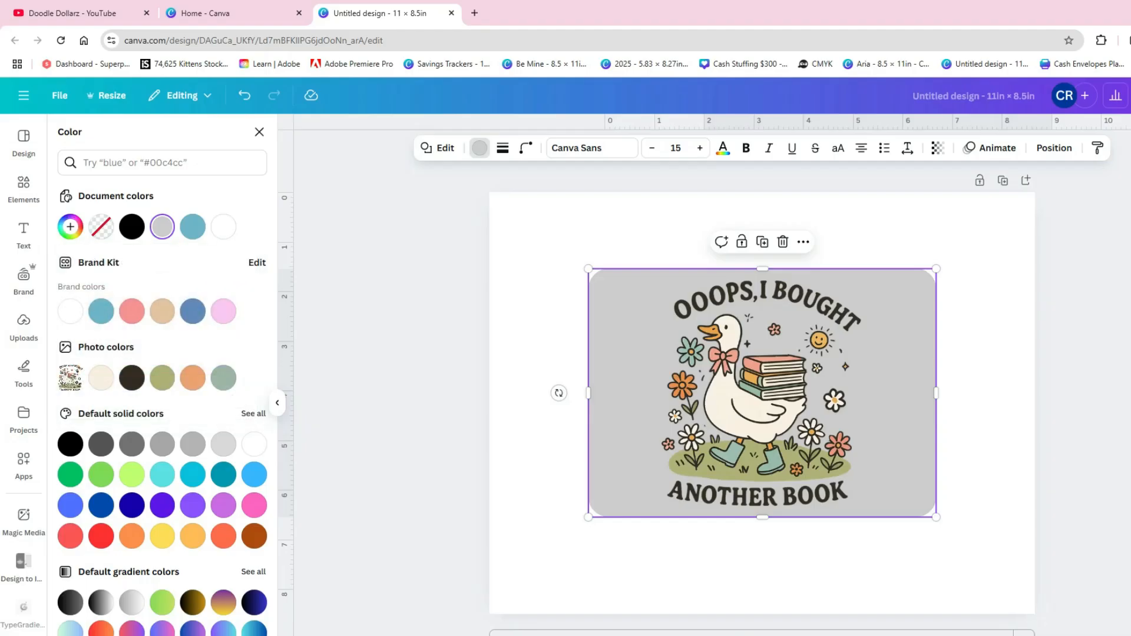
# - Try the orange photo color #ECA271 as the rectangle's fill and lighten it to a pale peach
pyautogui.click(192, 378)
pyautogui.click(70, 227)
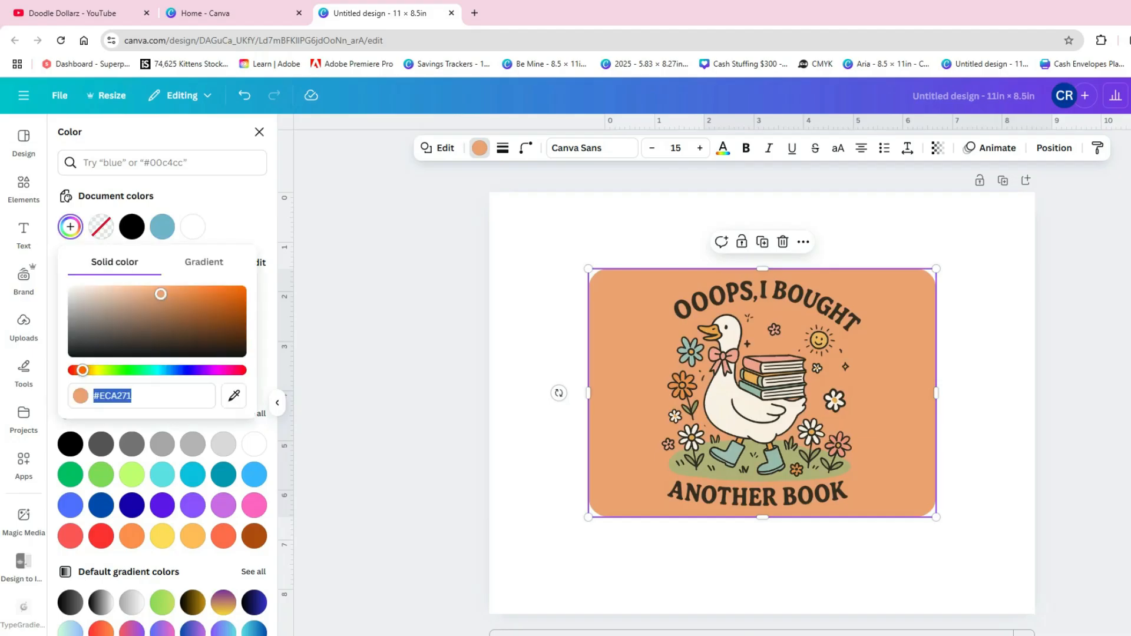
pyautogui.moveTo(161, 294); pyautogui.dragTo(112, 301)
pyautogui.moveTo(112, 301); pyautogui.dragTo(138, 297)
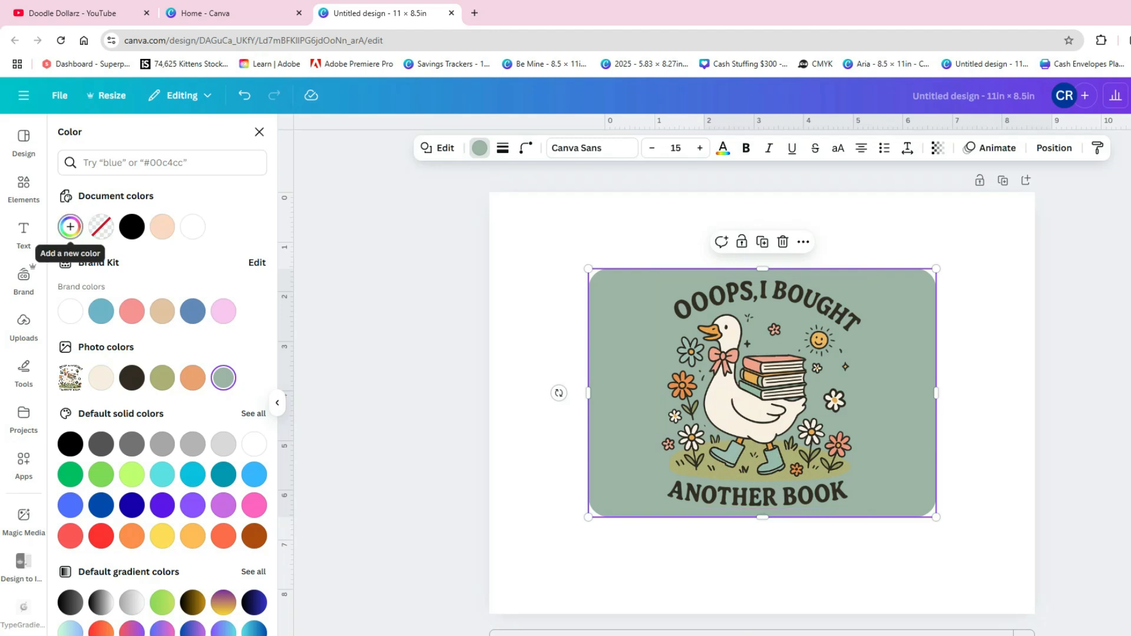
# - Sample the yellow of the image's sun as the rectangle's fill and lighten it to #FFE4BA
pyautogui.click(70, 227)
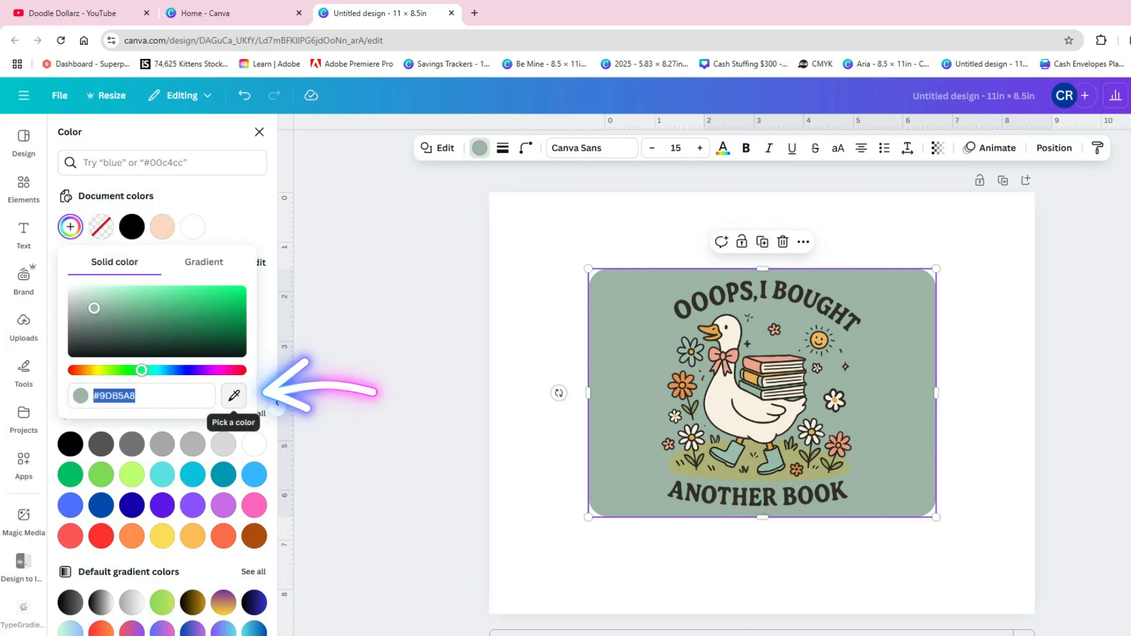
pyautogui.click(234, 395)
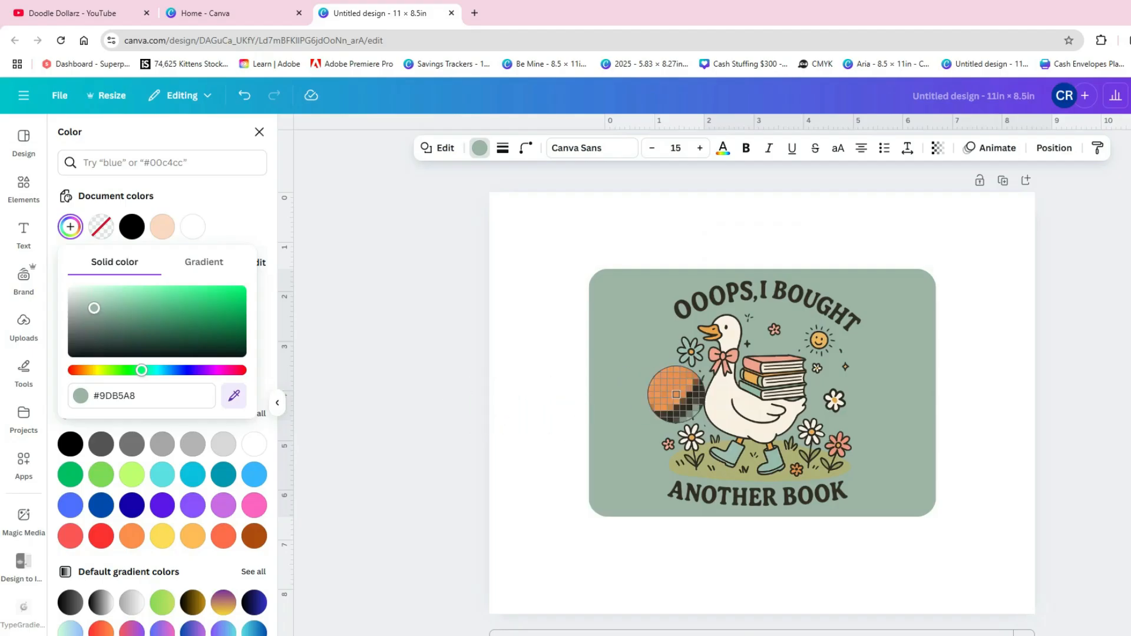
pyautogui.click(823, 341)
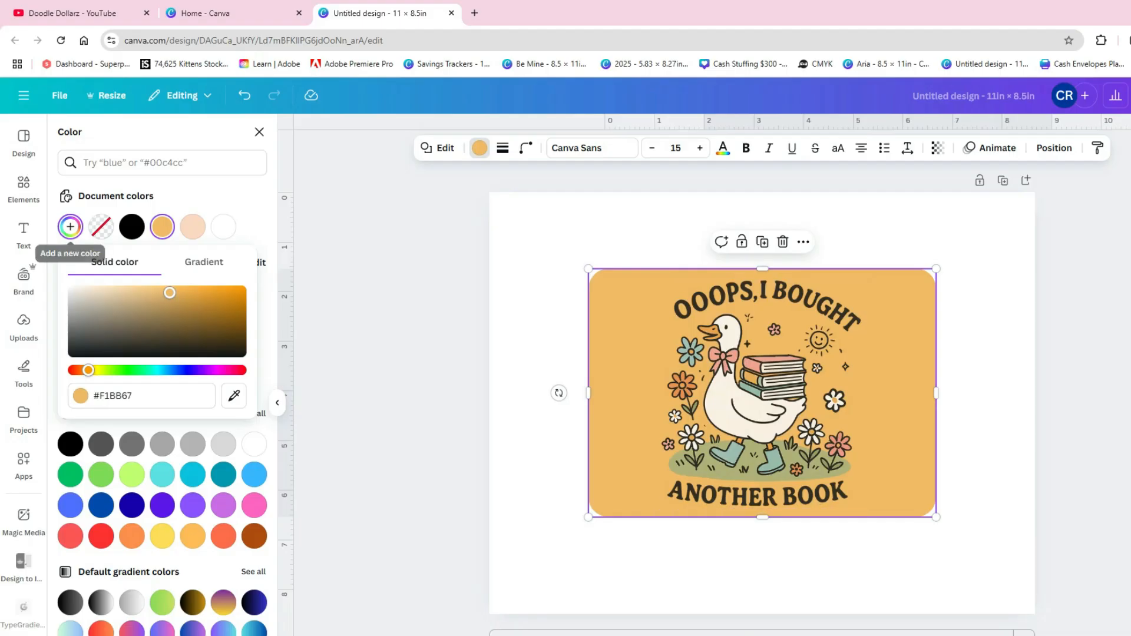
pyautogui.click(70, 227)
pyautogui.click(70, 226)
pyautogui.moveTo(170, 292); pyautogui.dragTo(117, 288)
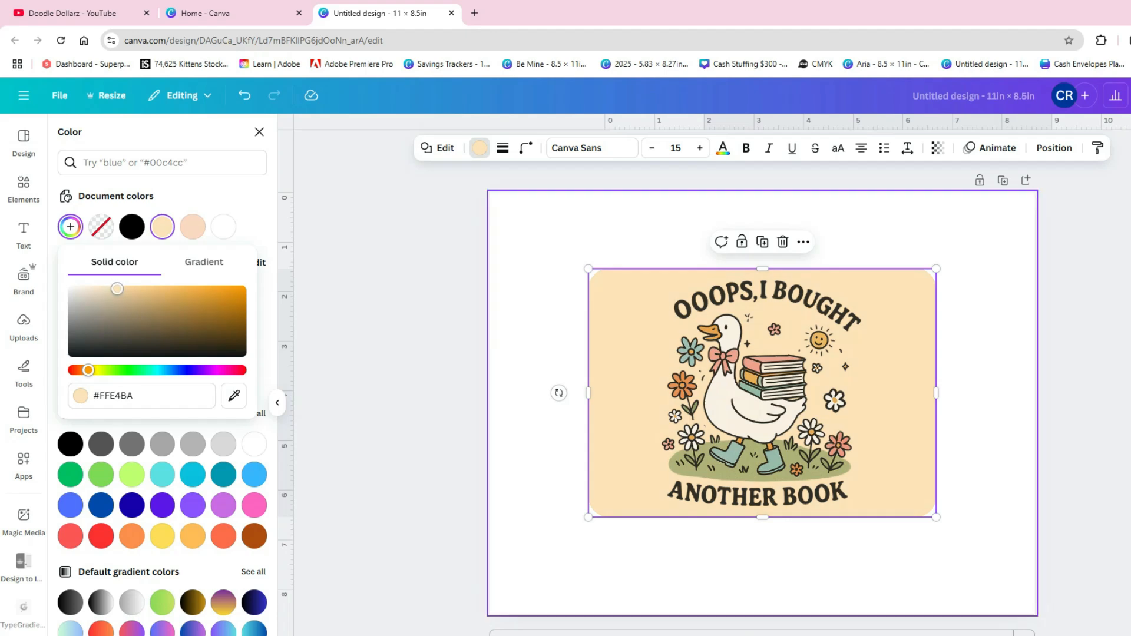
# - Give the rounded rectangle a solid border with a stroke weight of 10
pyautogui.click(625, 342)
pyautogui.click(502, 148)
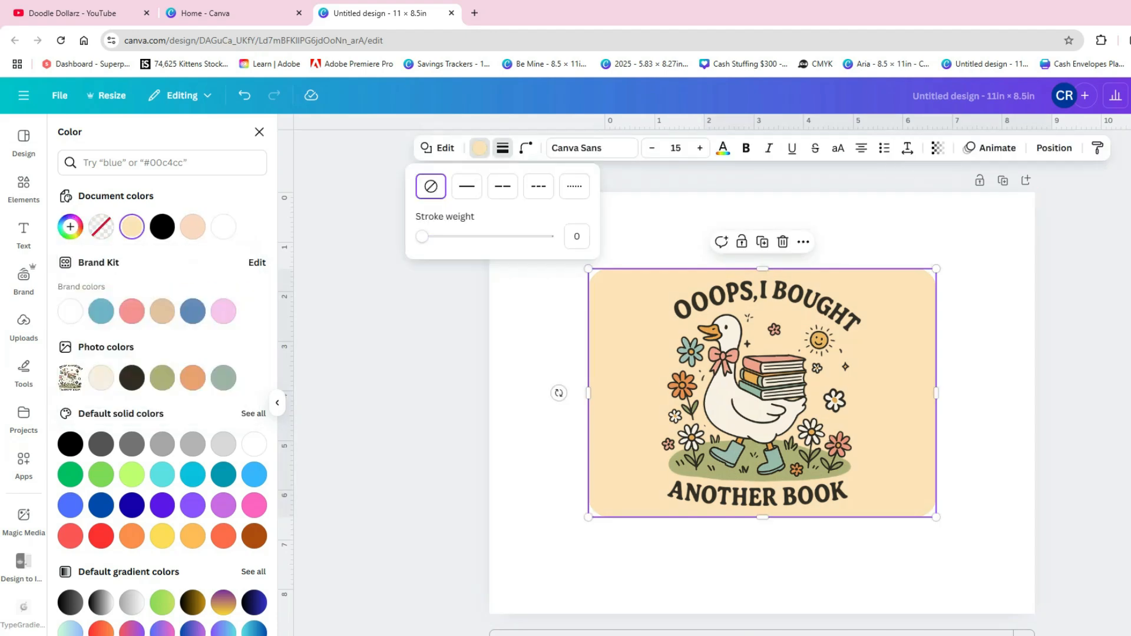
pyautogui.click(466, 185)
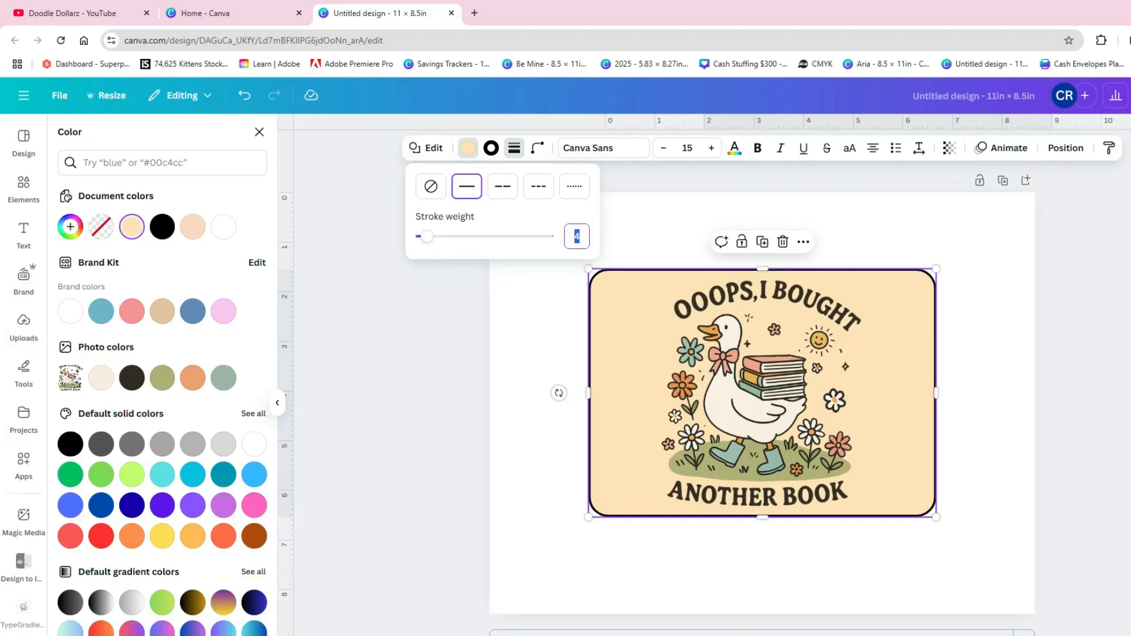
pyautogui.click(539, 342)
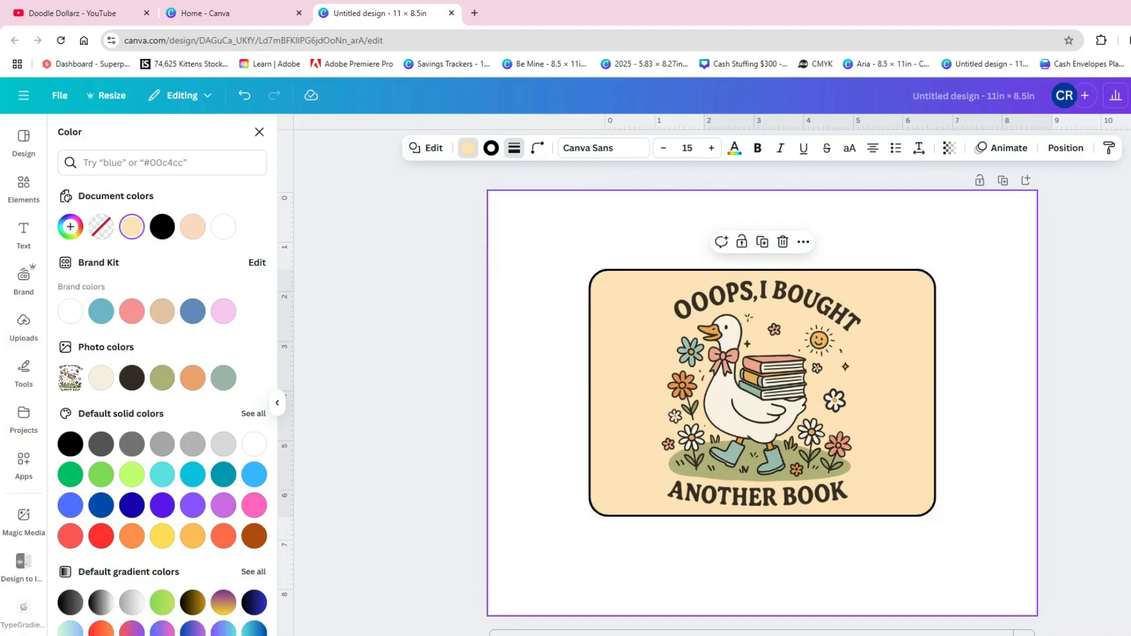
pyautogui.click(624, 347)
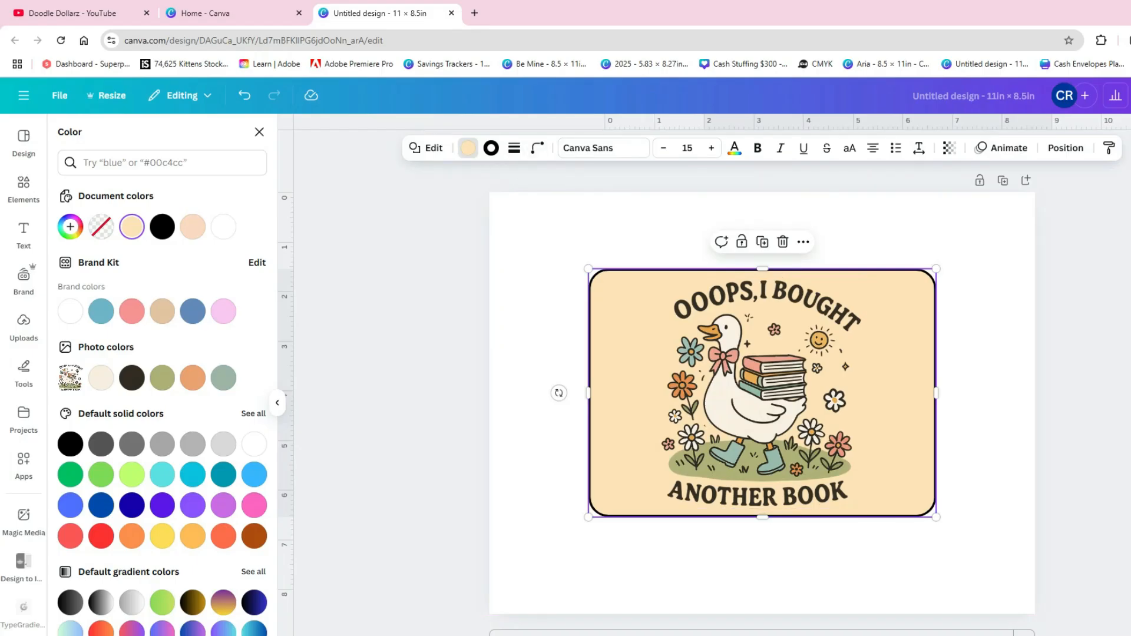
pyautogui.click(514, 148)
pyautogui.click(588, 236)
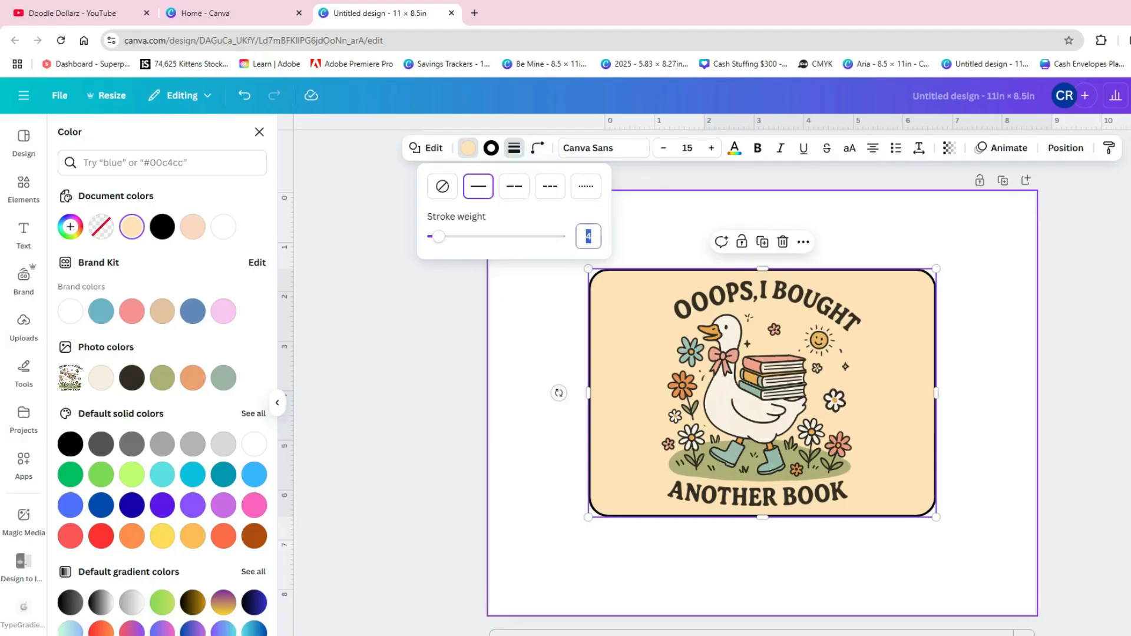
pyautogui.write('10')
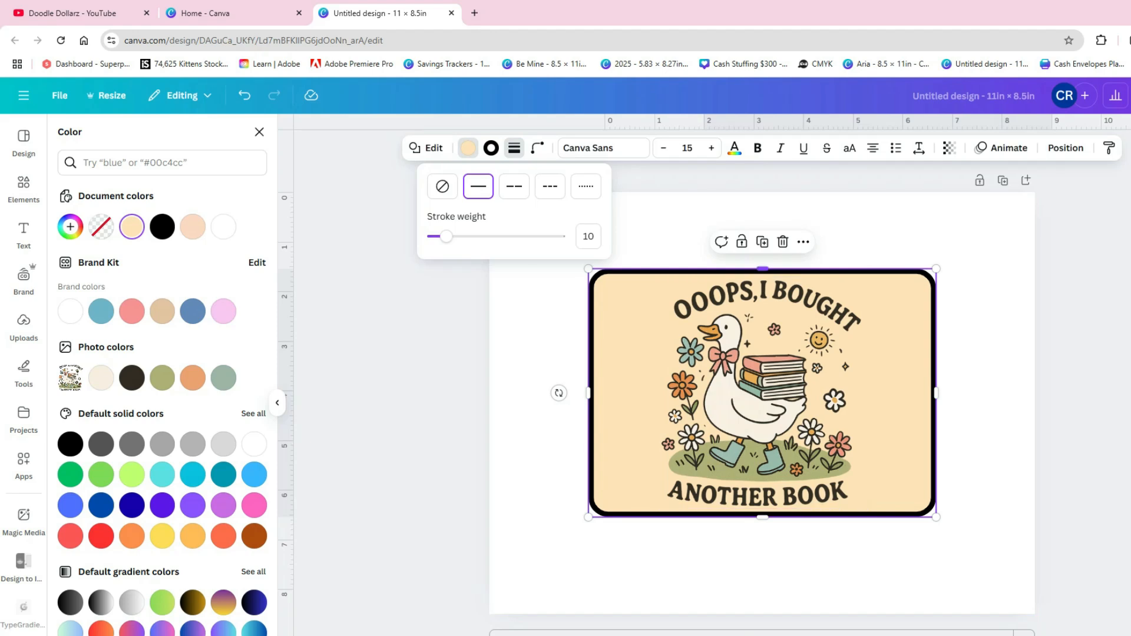
pyautogui.click(871, 236)
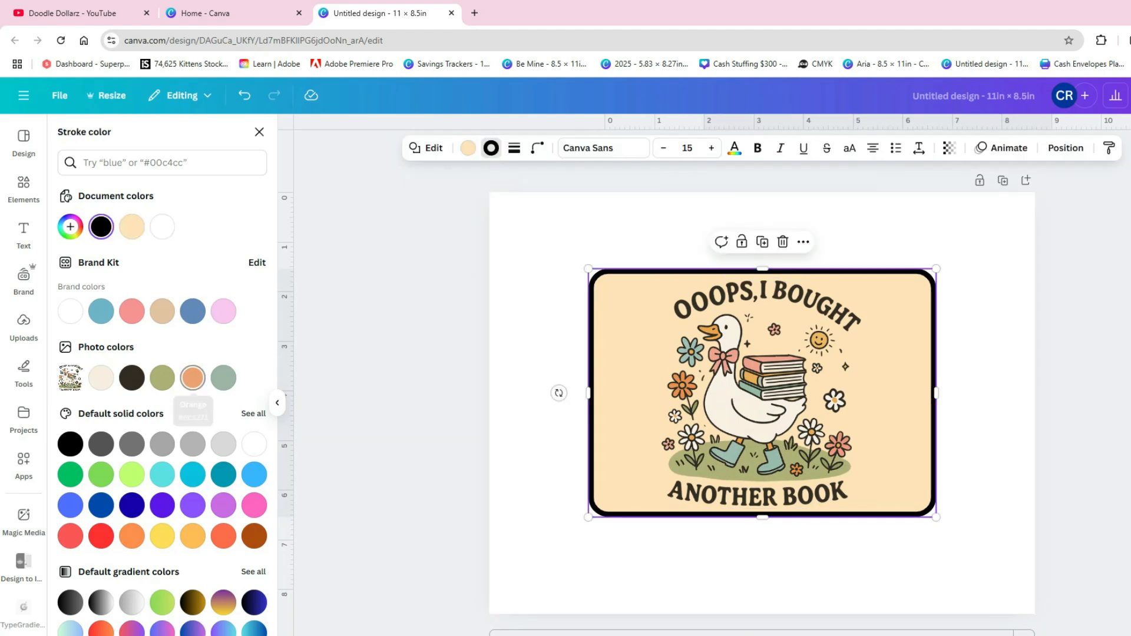
# - Compare gray green and dark brown for the rectangle's border, and color the border with the orange photo color
pyautogui.click(193, 377)
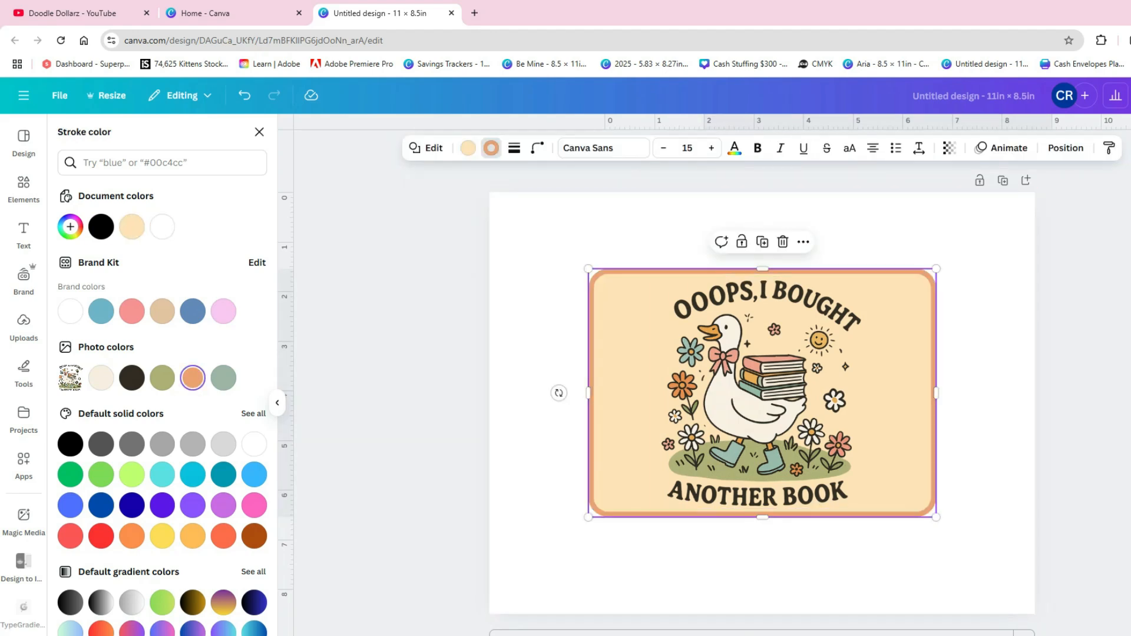
pyautogui.click(223, 378)
pyautogui.click(192, 378)
pyautogui.click(132, 377)
pyautogui.click(193, 378)
pyautogui.click(539, 424)
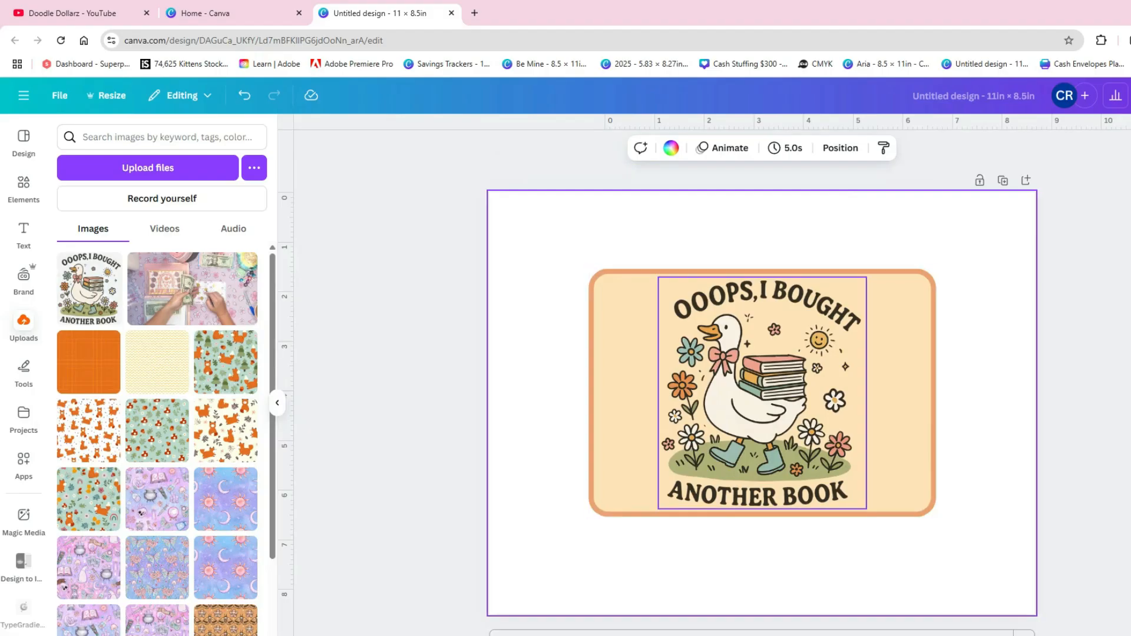
pyautogui.click(762, 392)
pyautogui.moveTo(762, 393); pyautogui.dragTo(762, 393)
pyautogui.click(539, 424)
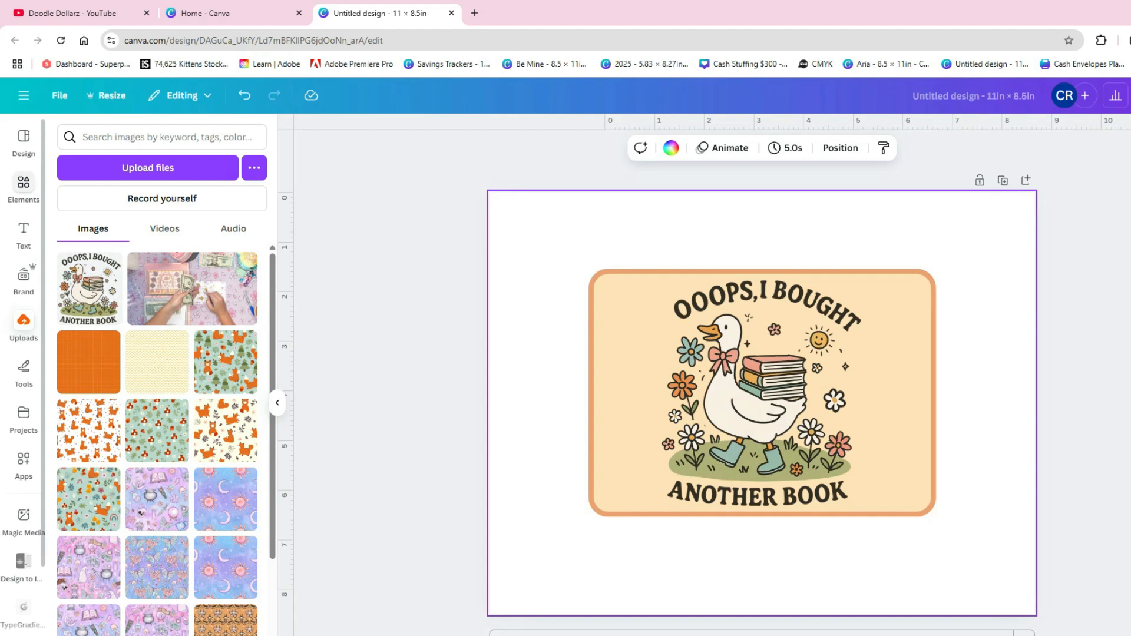
# - Search the elements library for "books" and list all matching graphics
pyautogui.click(24, 188)
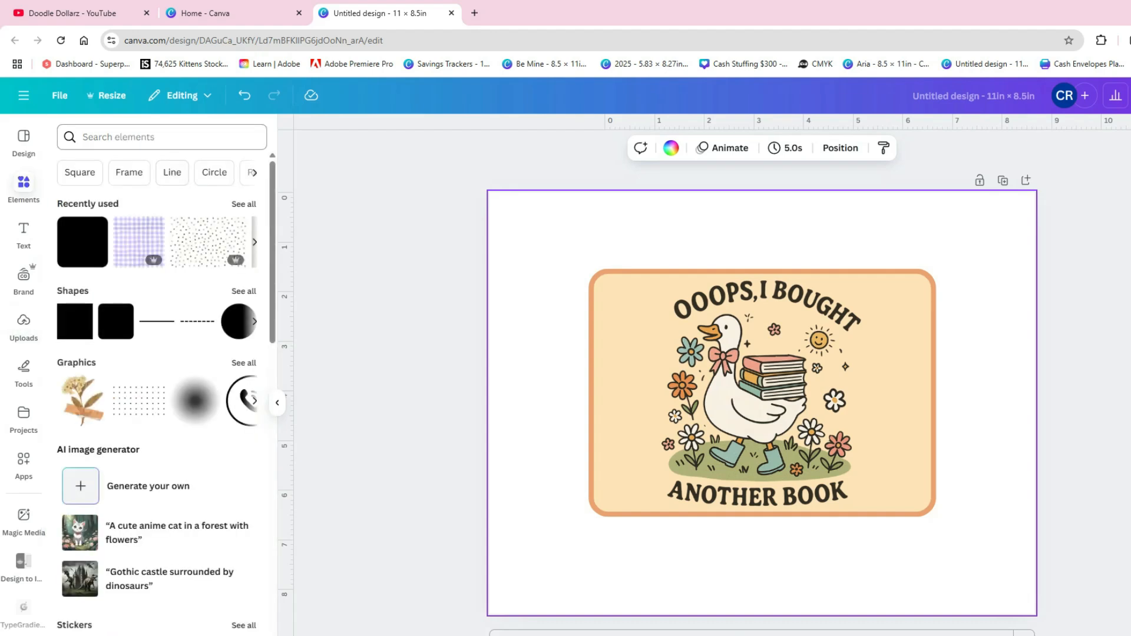
pyautogui.click(162, 137)
pyautogui.write('bo')
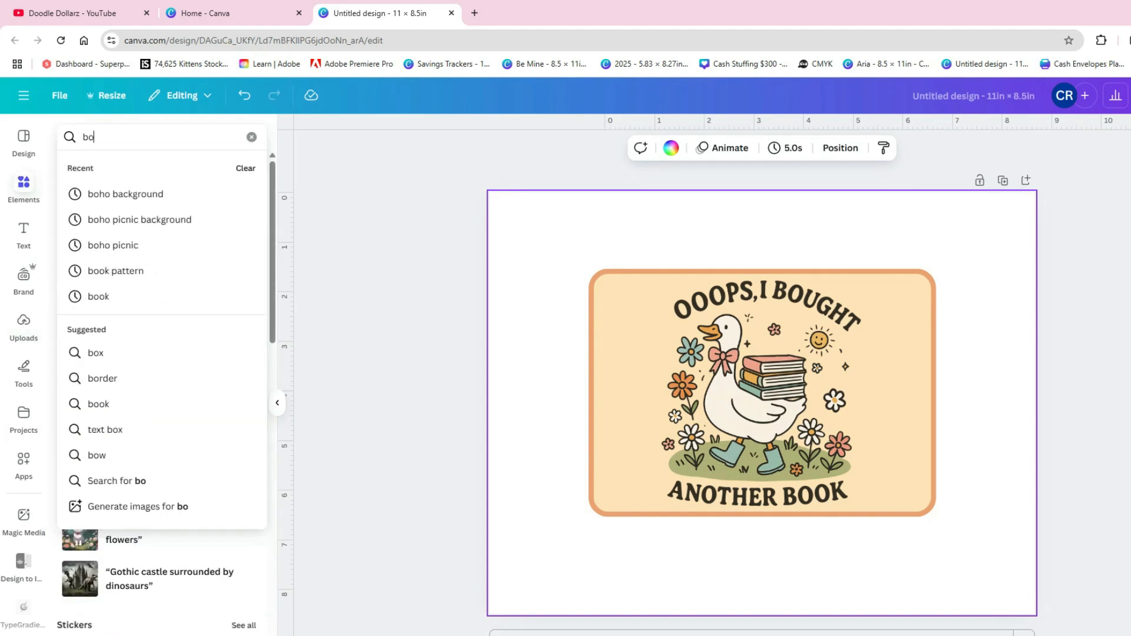
pyautogui.write('oks')
pyautogui.press('Return')
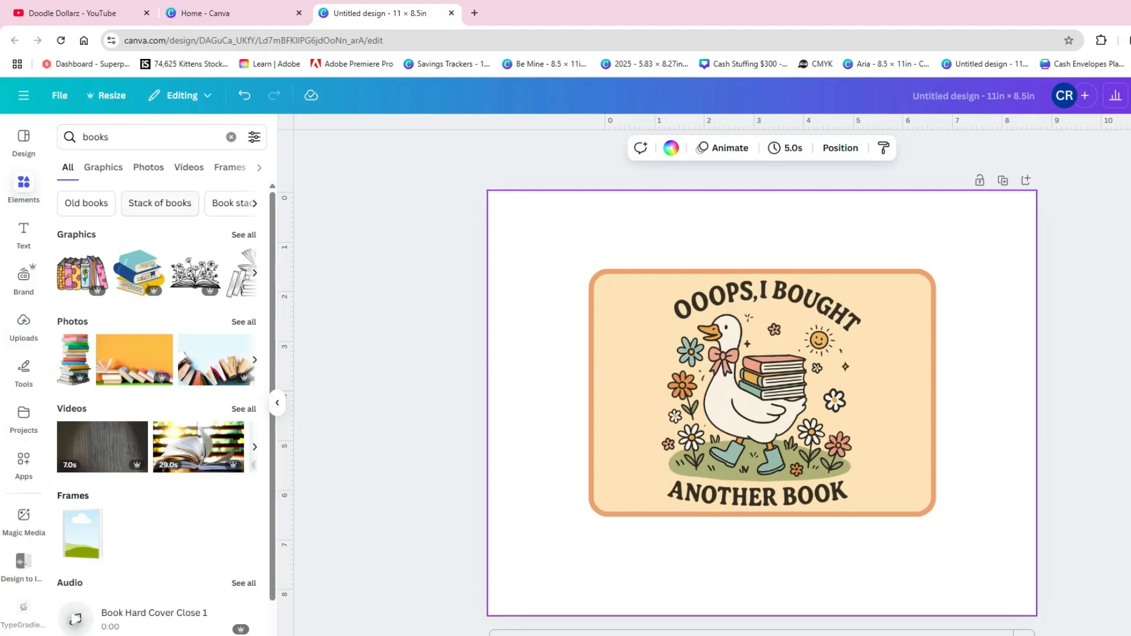
pyautogui.click(243, 235)
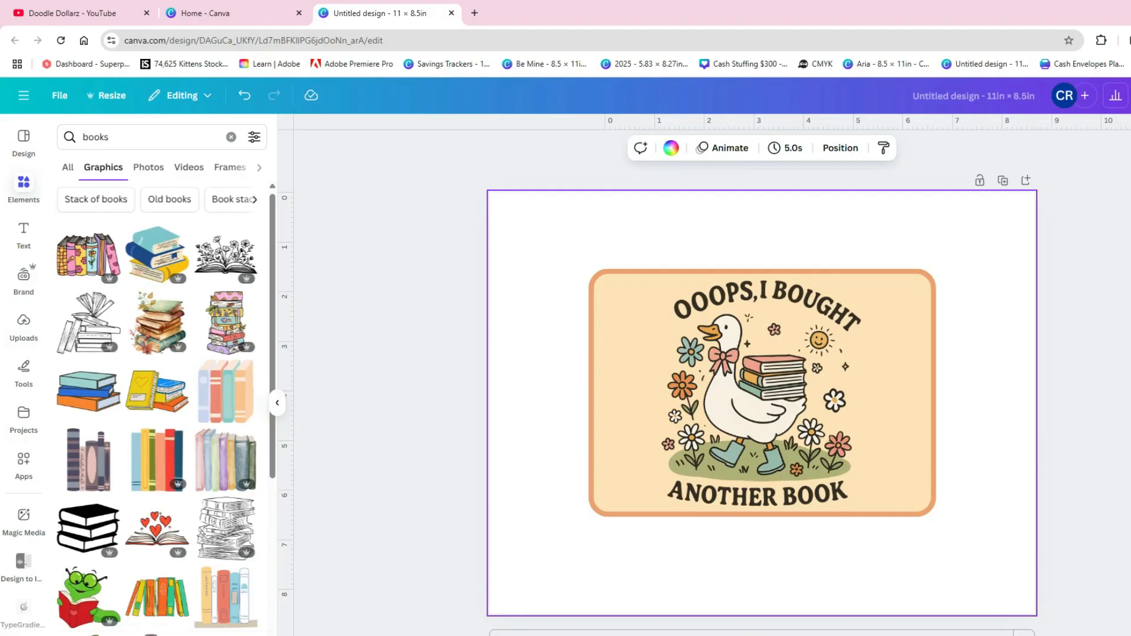
# - Add the open book graphic with flowers and place it small in the rectangle's upper-left corner
pyautogui.scroll(-6, 157, 407)
pyautogui.click(88, 423)
pyautogui.moveTo(566, 543); pyautogui.dragTo(625, 314)
# - Add the yellow and pink book stack graphic, shrink it and place it below the open book
pyautogui.scroll(-3, 89, 471)
pyautogui.click(89, 473)
pyautogui.moveTo(867, 315); pyautogui.dragTo(704, 452)
pyautogui.moveTo(680, 471); pyautogui.dragTo(624, 374)
# - Add the pink book graphic with flowers, shrink it and place it below the book stack
pyautogui.click(134, 471)
pyautogui.moveTo(840, 318); pyautogui.dragTo(710, 459)
pyautogui.moveTo(697, 474); pyautogui.dragTo(638, 452)
pyautogui.scroll(-5, 157, 407)
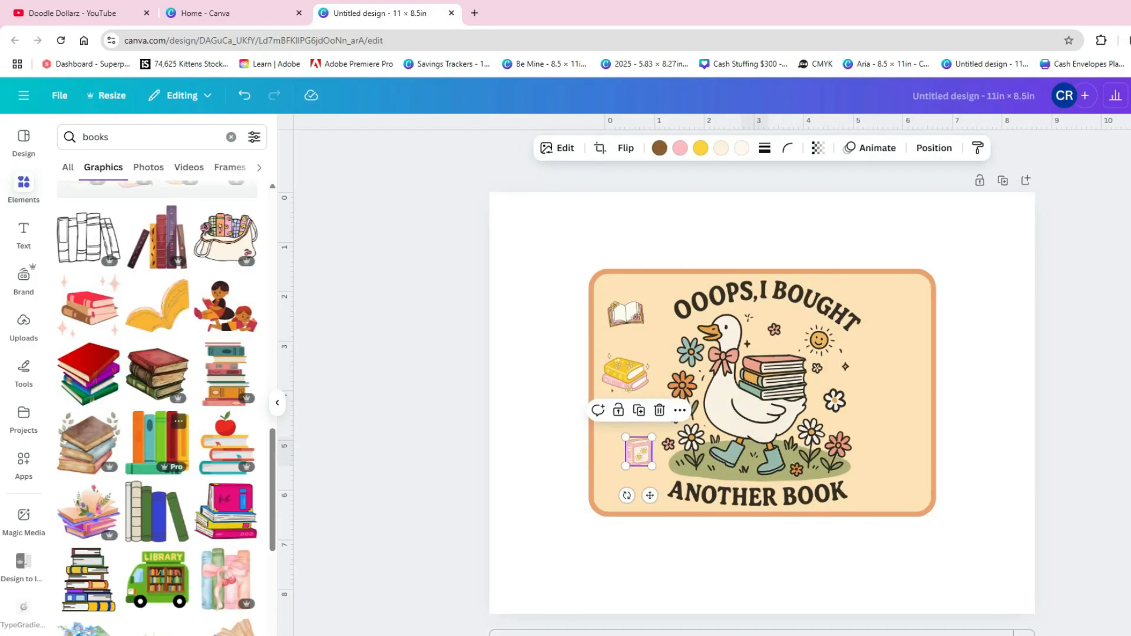
pyautogui.moveTo(639, 451); pyautogui.dragTo(631, 423)
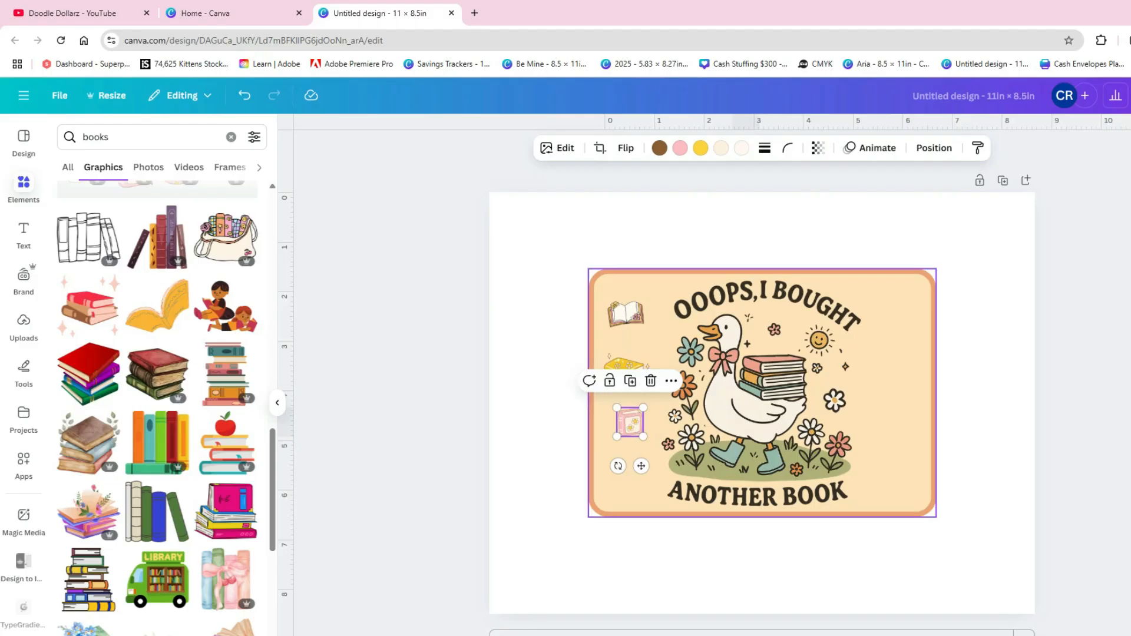
# - Enlarge the yellow and pink book stack beside the goose image
pyautogui.click(546, 361)
pyautogui.click(625, 372)
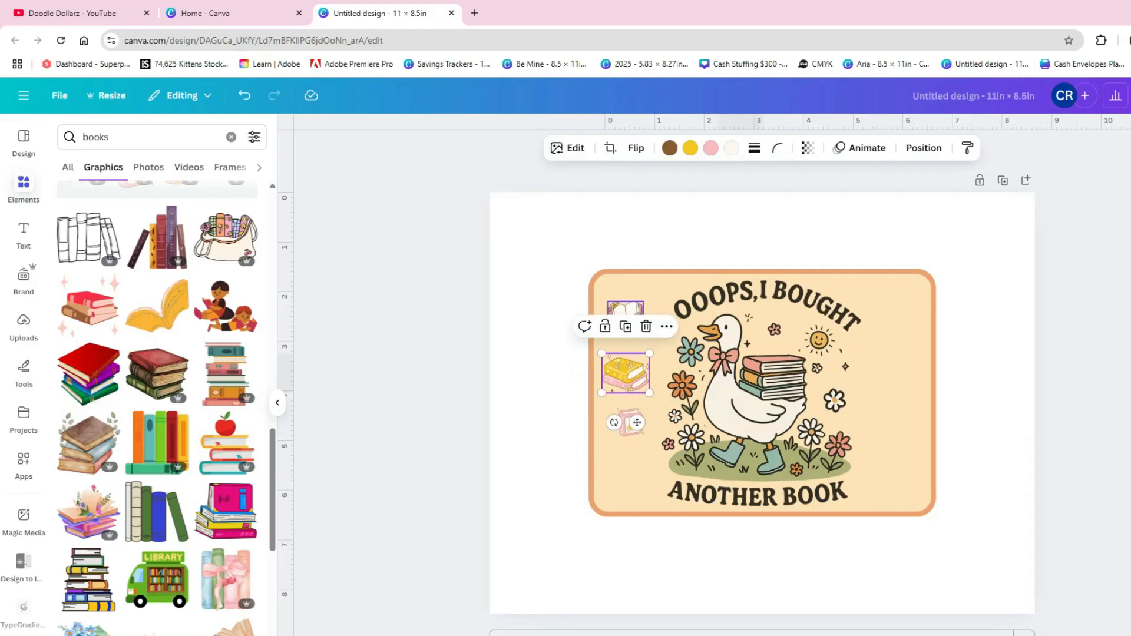
pyautogui.moveTo(649, 392); pyautogui.dragTo(644, 367)
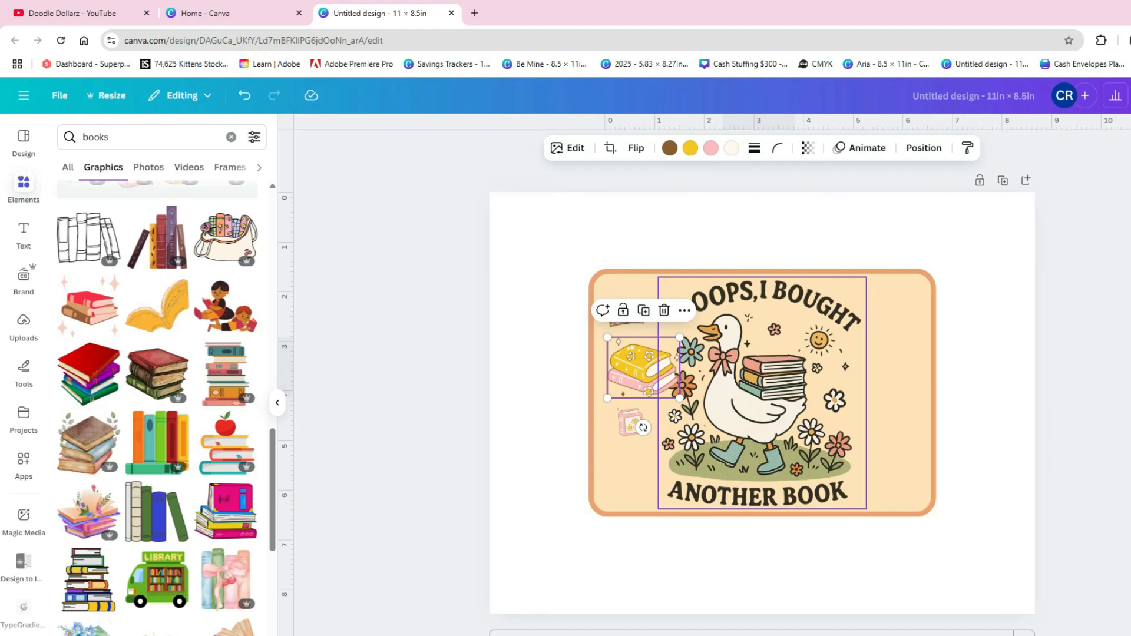
# - Try the Latte filter and other filters on the pink book
pyautogui.click(567, 147)
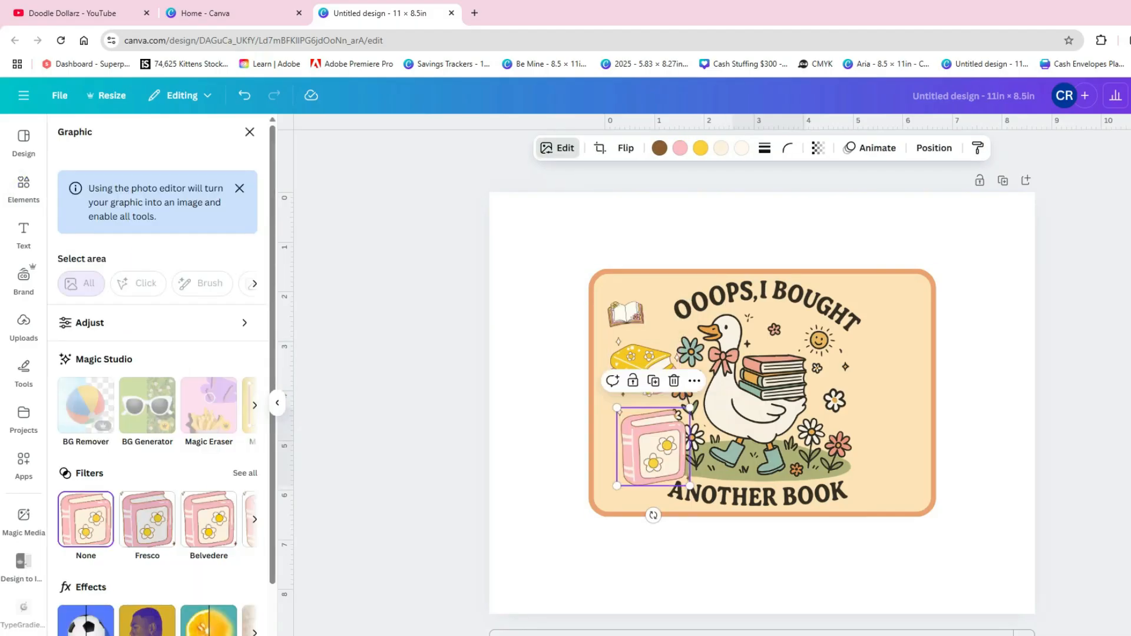
pyautogui.click(245, 473)
pyautogui.click(225, 510)
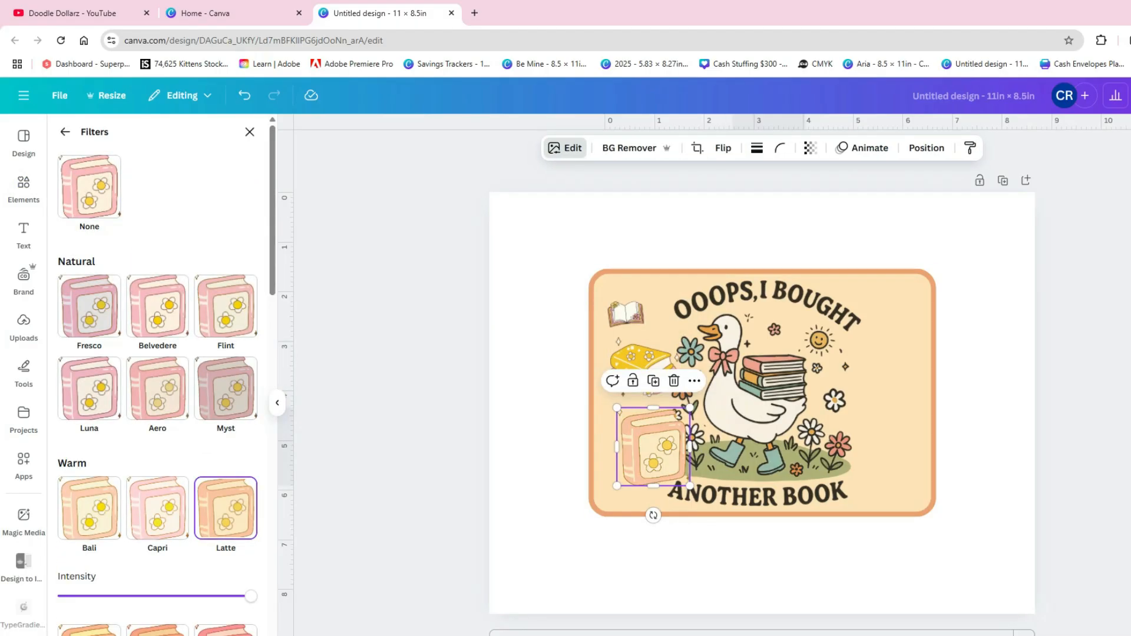
pyautogui.scroll(-1, 157, 471)
pyautogui.click(89, 449)
pyautogui.scroll(-4, 89, 412)
pyautogui.click(89, 324)
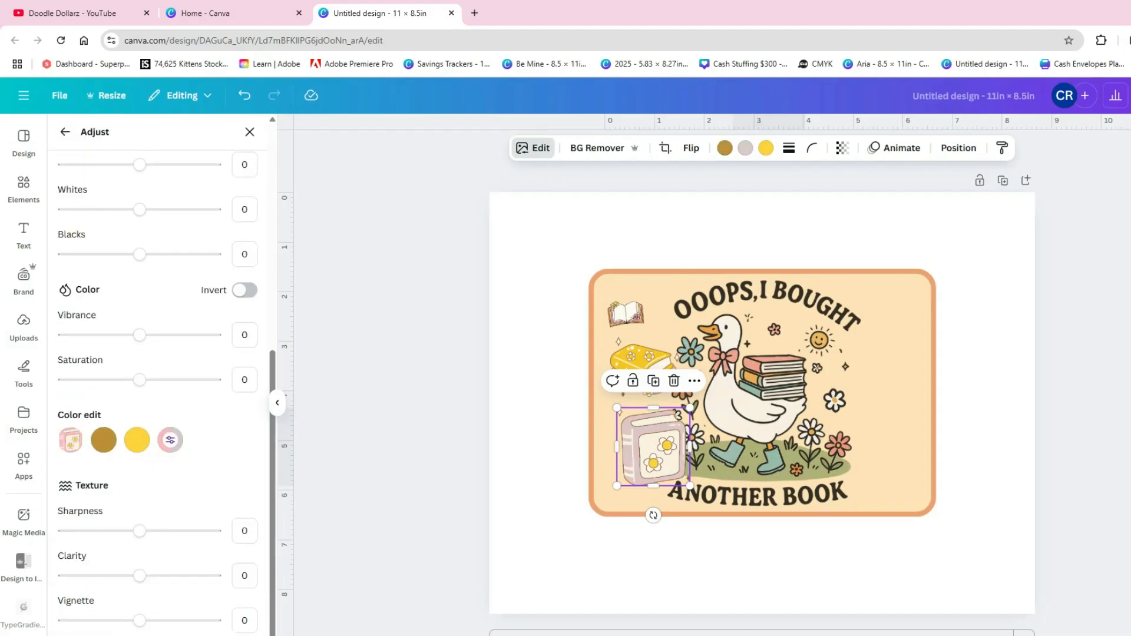
pyautogui.moveTo(76, 549); pyautogui.dragTo(117, 549)
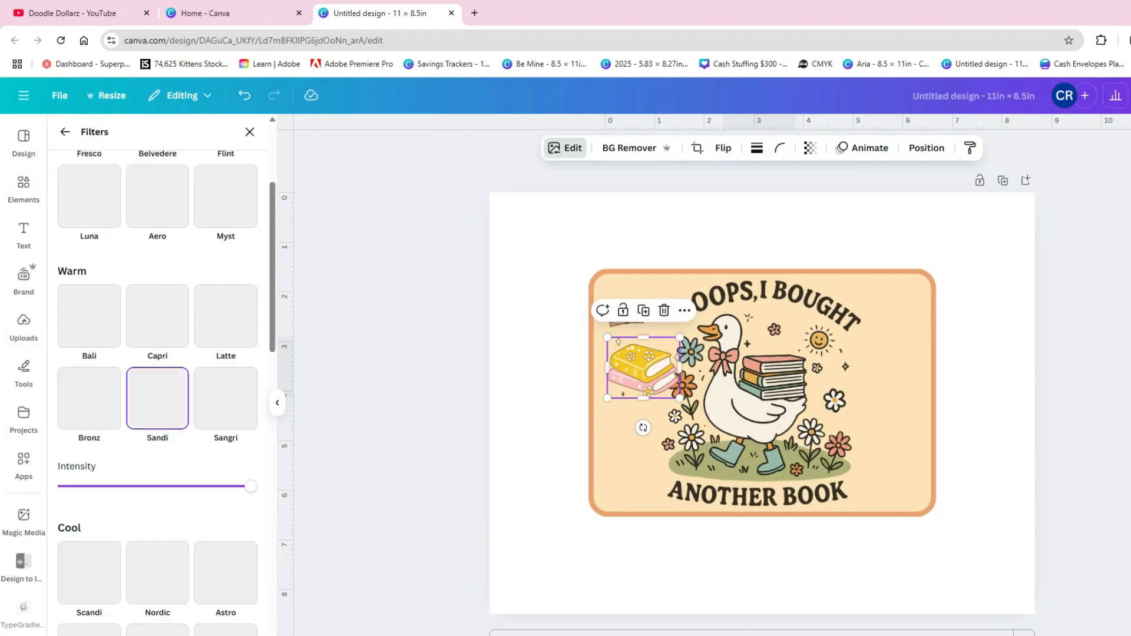
# - Try several more filters on the added books and apply the Retro filter to the yellow and pink stack
pyautogui.scroll(-3, 158, 389)
pyautogui.click(157, 380)
pyautogui.scroll(-5, 157, 412)
pyautogui.click(157, 474)
pyautogui.click(226, 474)
pyautogui.scroll(-2, 225, 475)
pyautogui.click(226, 493)
pyautogui.scroll(-3, 226, 493)
pyautogui.scroll(-3, 158, 389)
pyautogui.click(224, 228)
pyautogui.click(224, 328)
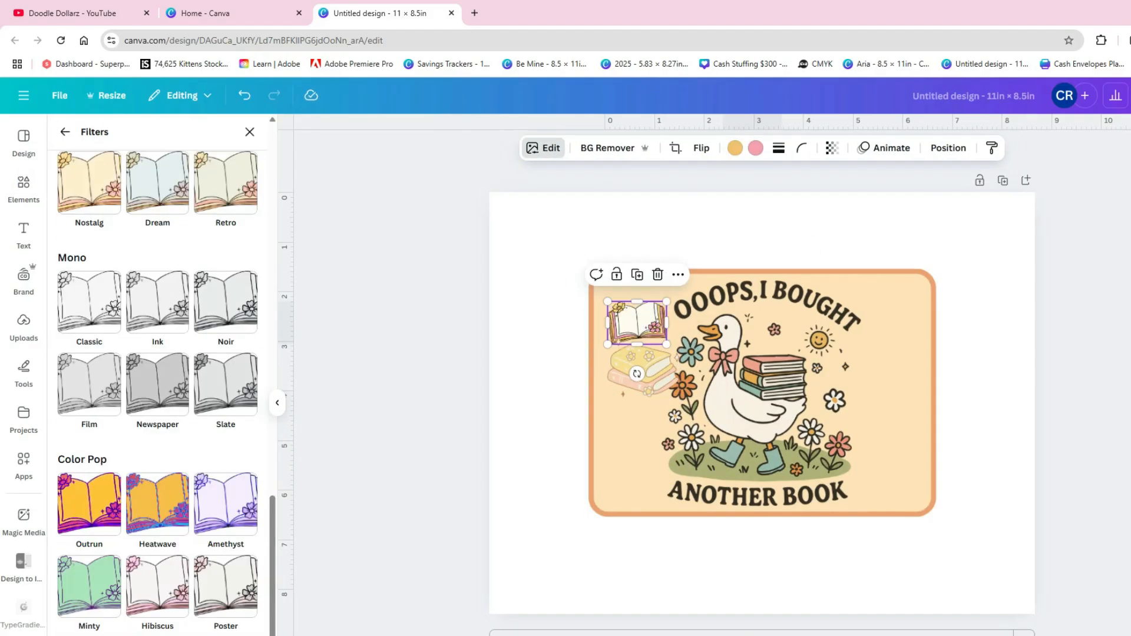
# - Delete the yellow and pink book stack
pyautogui.click(226, 182)
pyautogui.click(651, 369)
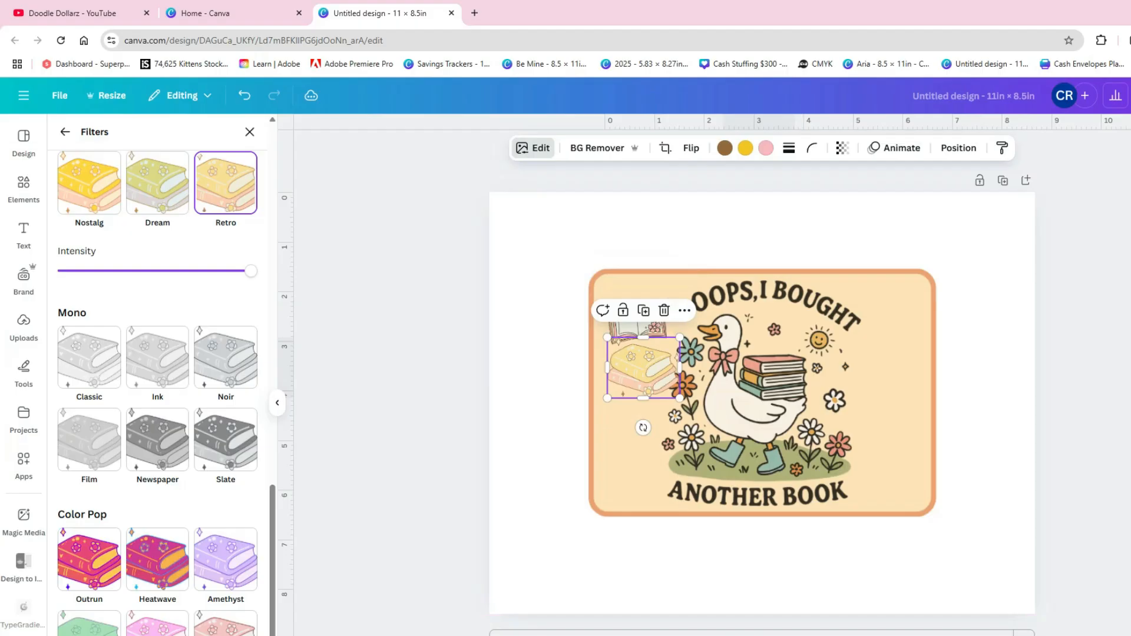
pyautogui.press('Delete')
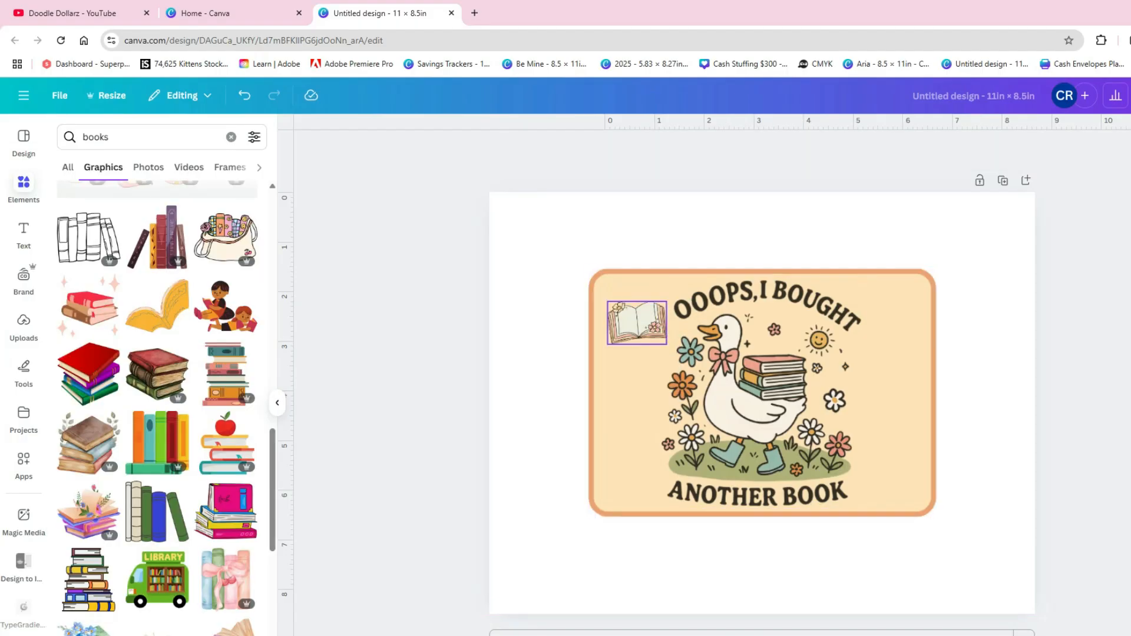
# - Remove the Retro filter from the open book and enlarge the book for a closer look
pyautogui.click(637, 323)
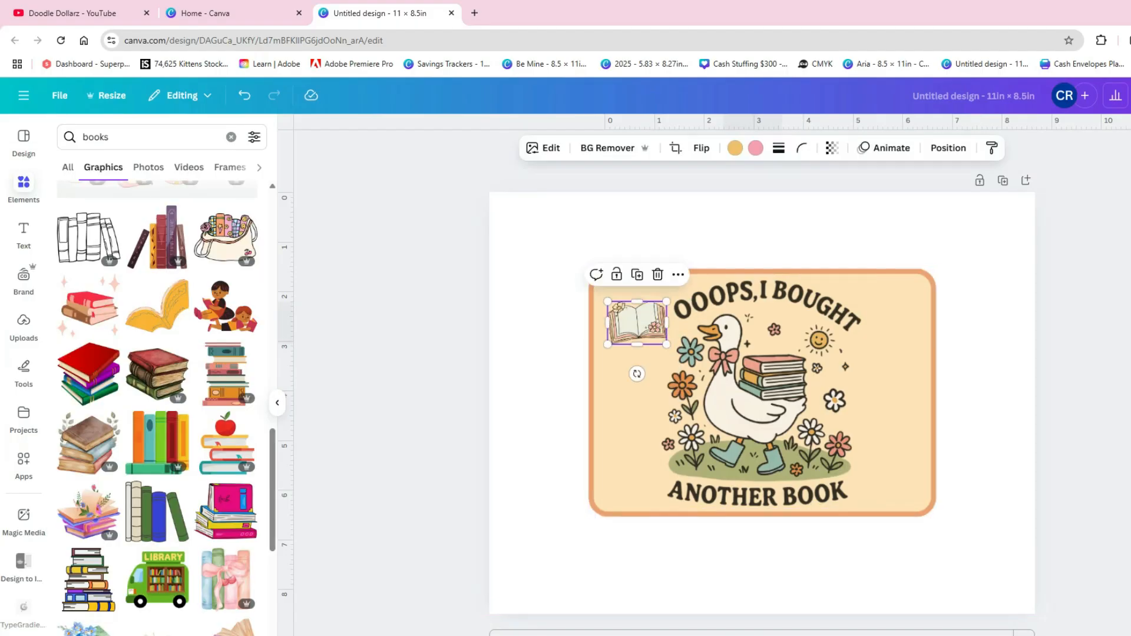
pyautogui.click(543, 148)
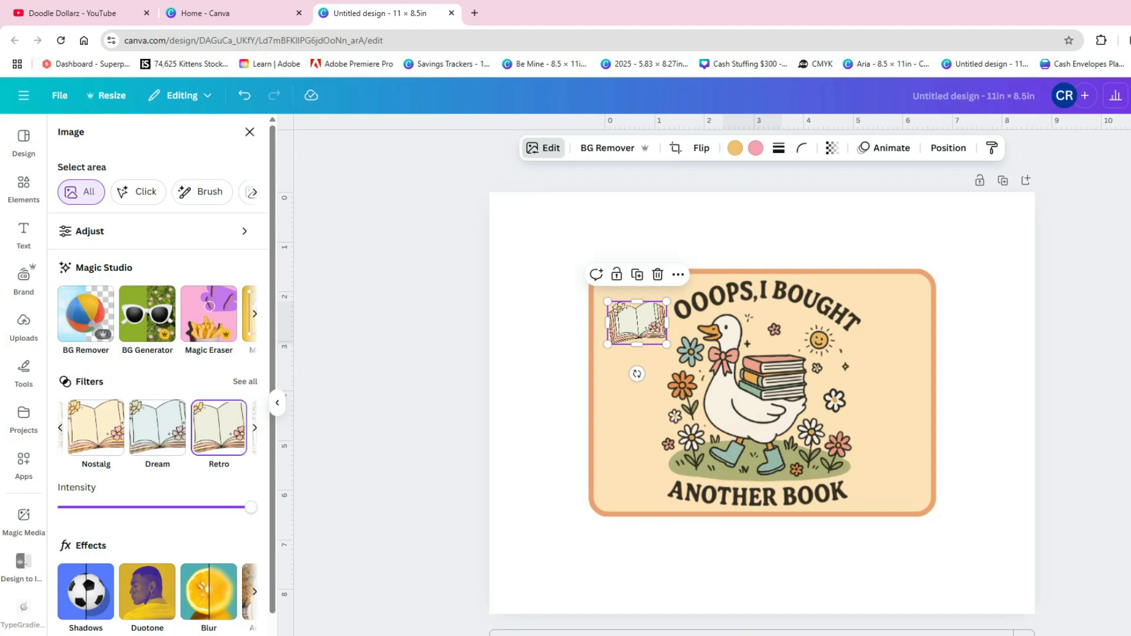
pyautogui.click(245, 381)
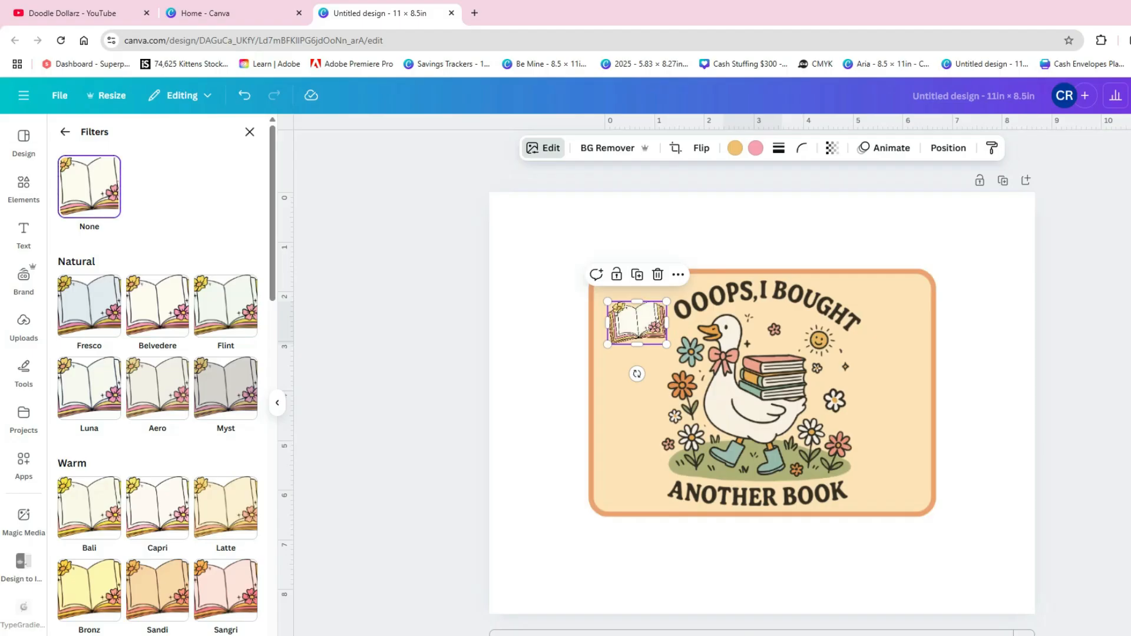
pyautogui.moveTo(666, 344); pyautogui.dragTo(712, 521)
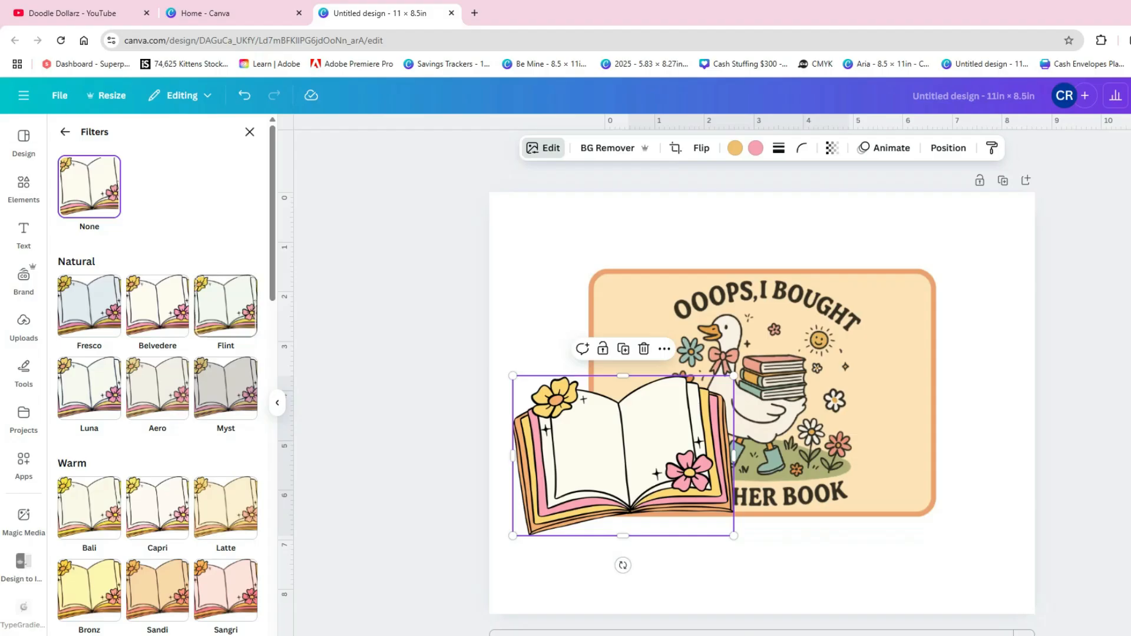
# - Apply the Latte filter to the open book at full intensity
pyautogui.scroll(-3, 225, 388)
pyautogui.scroll(-3, 226, 389)
pyautogui.scroll(5, 225, 412)
pyautogui.click(226, 440)
pyautogui.scroll(-2, 226, 440)
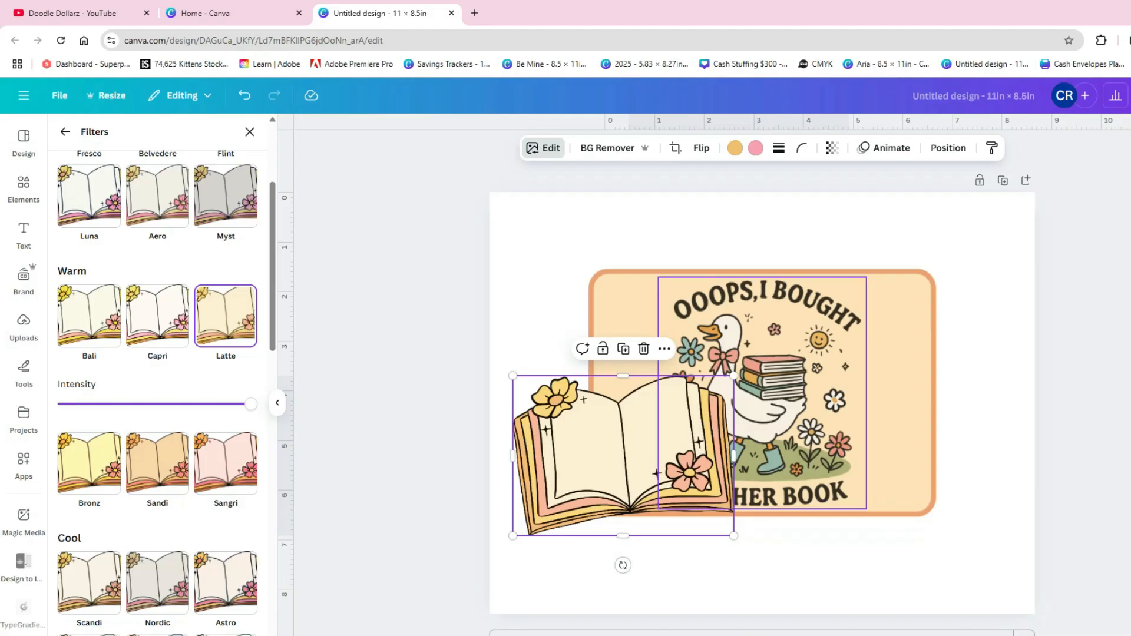
pyautogui.scroll(3, 89, 323)
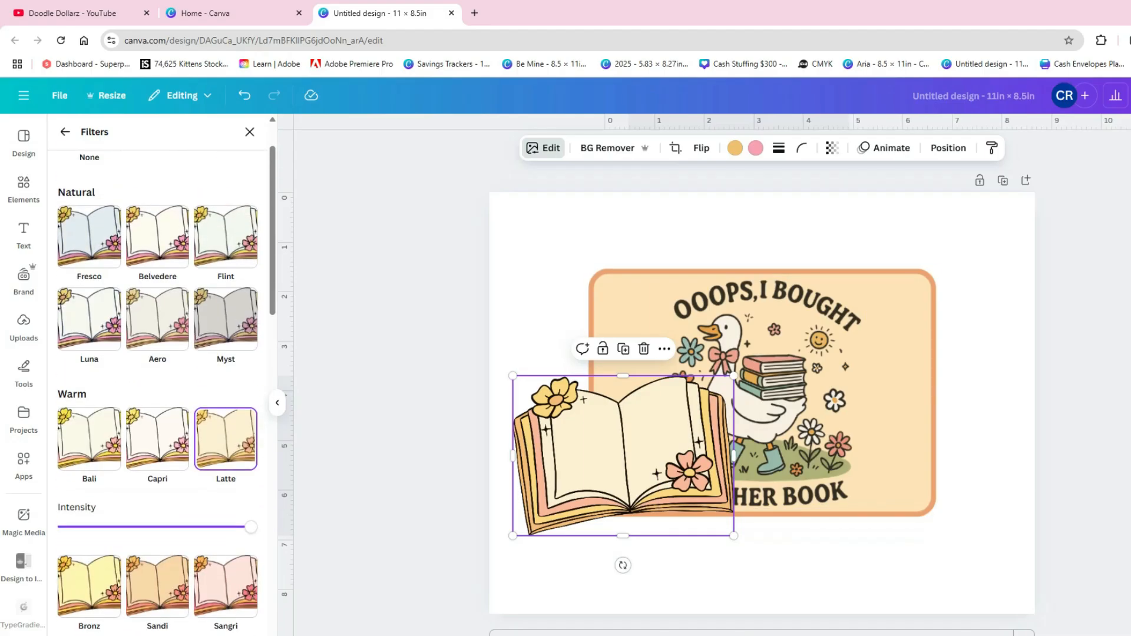
pyautogui.scroll(1, 89, 324)
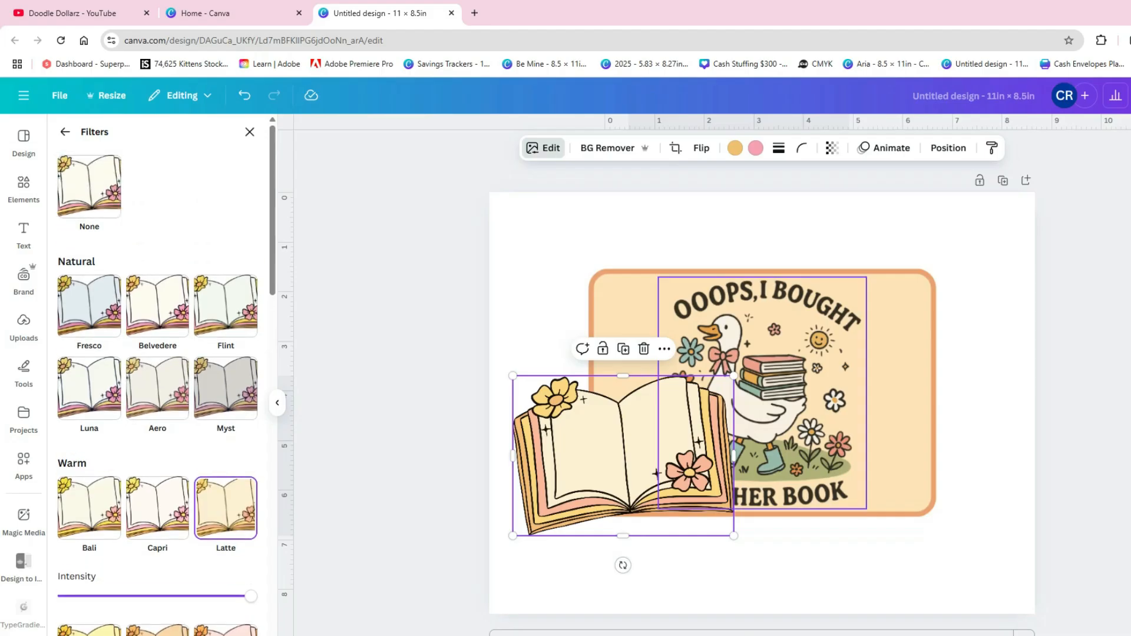
# - Compare the open book without a filter and with the Latte filter, leaving Latte applied
pyautogui.click(89, 187)
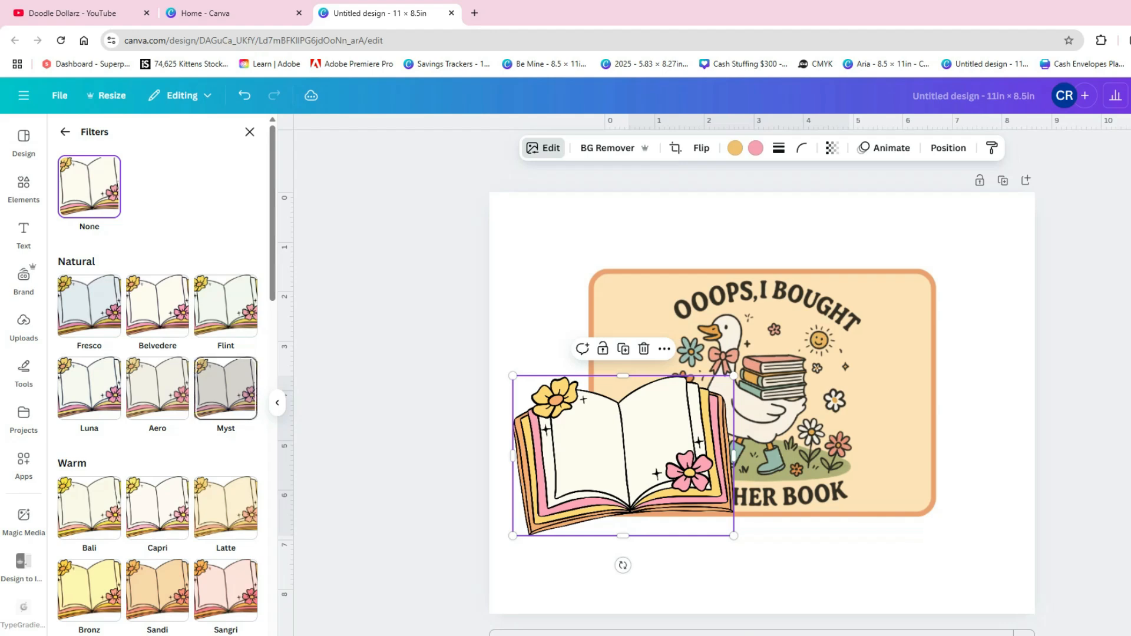
pyautogui.scroll(-2, 225, 386)
pyautogui.click(226, 380)
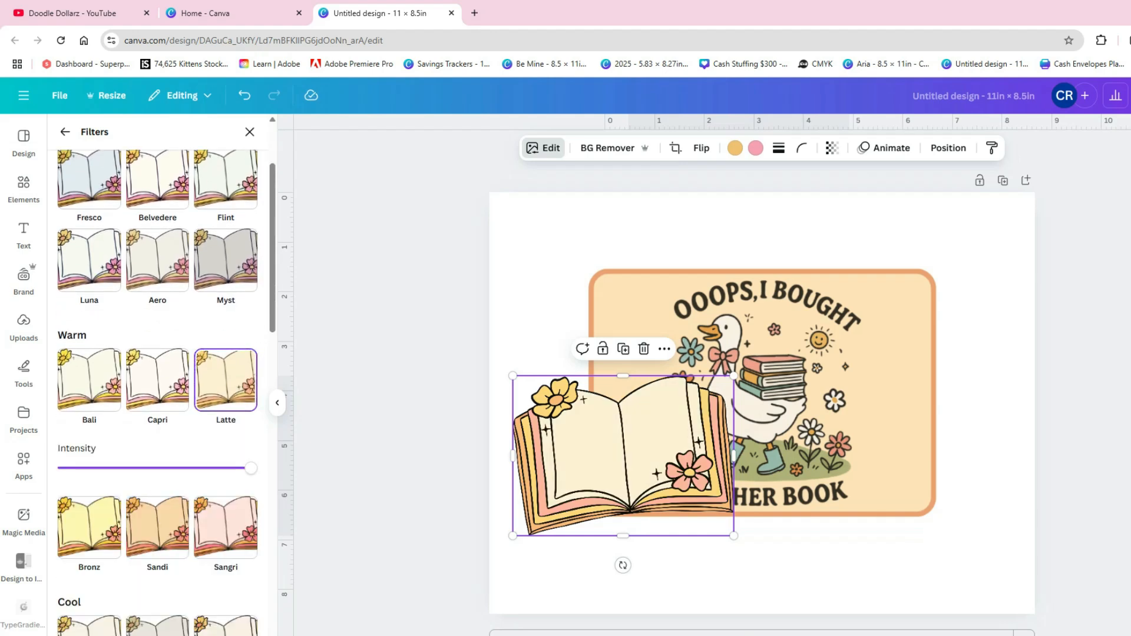
pyautogui.scroll(2, 157, 353)
pyautogui.click(89, 187)
pyautogui.scroll(-1, 225, 306)
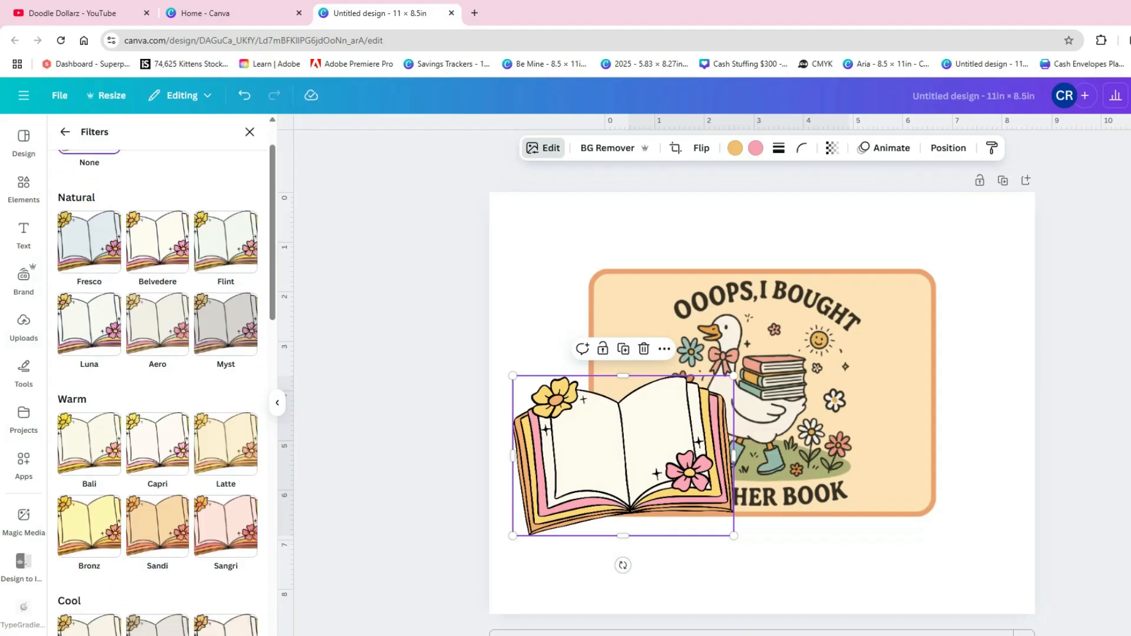
pyautogui.click(226, 444)
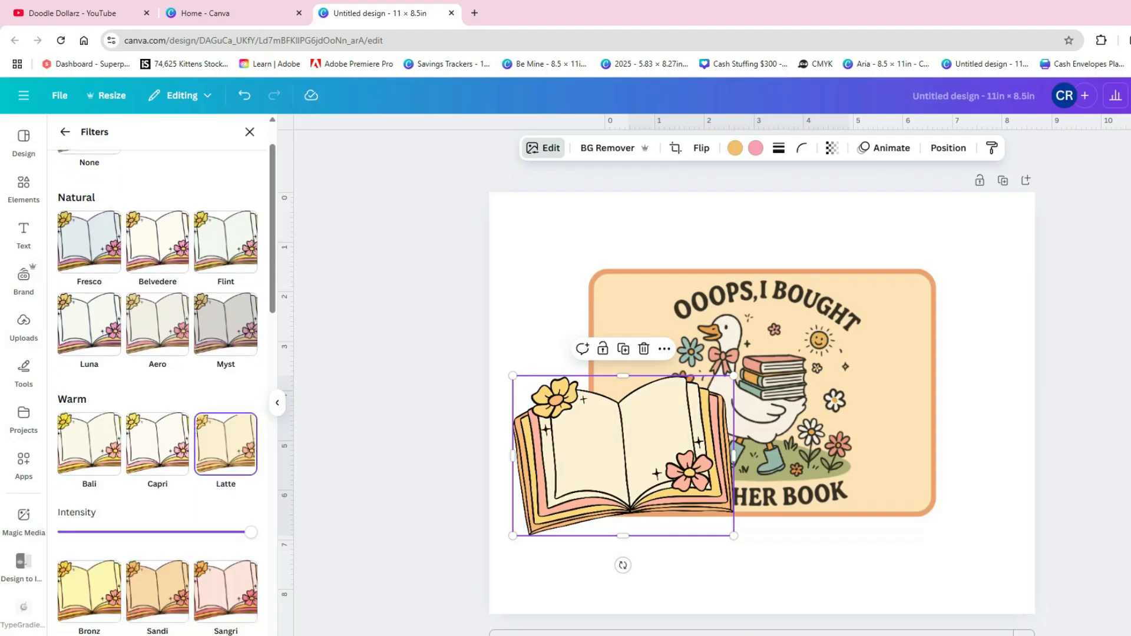
# - Shrink the open book into the space left of the goose image and duplicate it three times in a column
pyautogui.moveTo(733, 375); pyautogui.dragTo(650, 343)
pyautogui.moveTo(688, 310); pyautogui.dragTo(631, 354)
pyautogui.hotkey('ctrl', 'd')
pyautogui.hotkey('ctrl', 'd')
pyautogui.hotkey('ctrl', 'd')
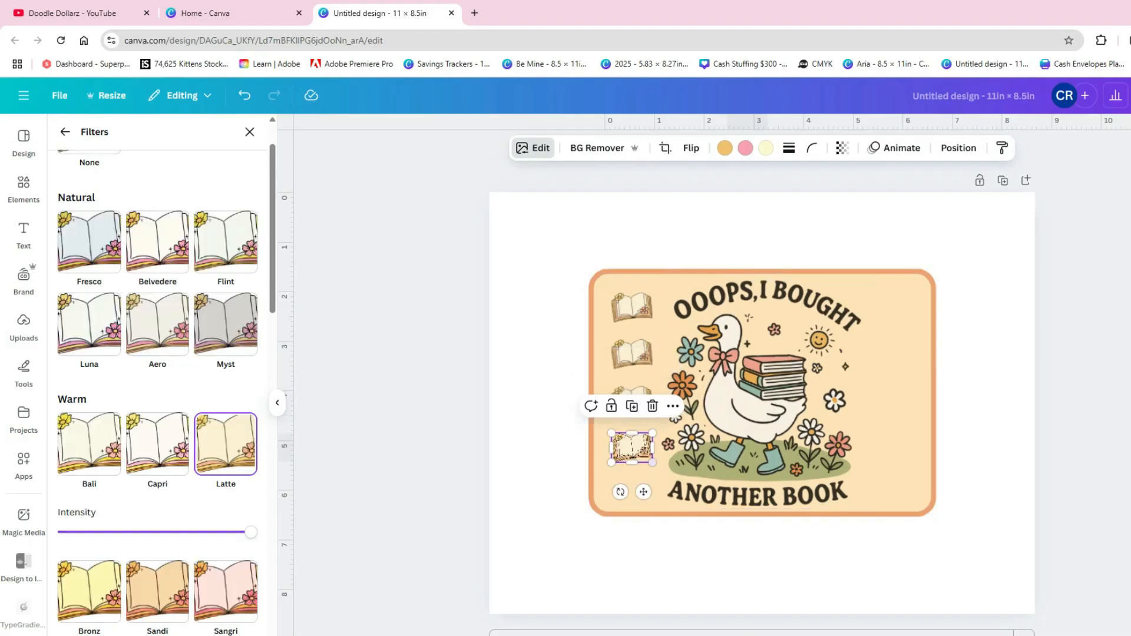
# - Move the two lower book copies down to spread the column along the rectangle's left side
pyautogui.moveTo(632, 448); pyautogui.dragTo(632, 473)
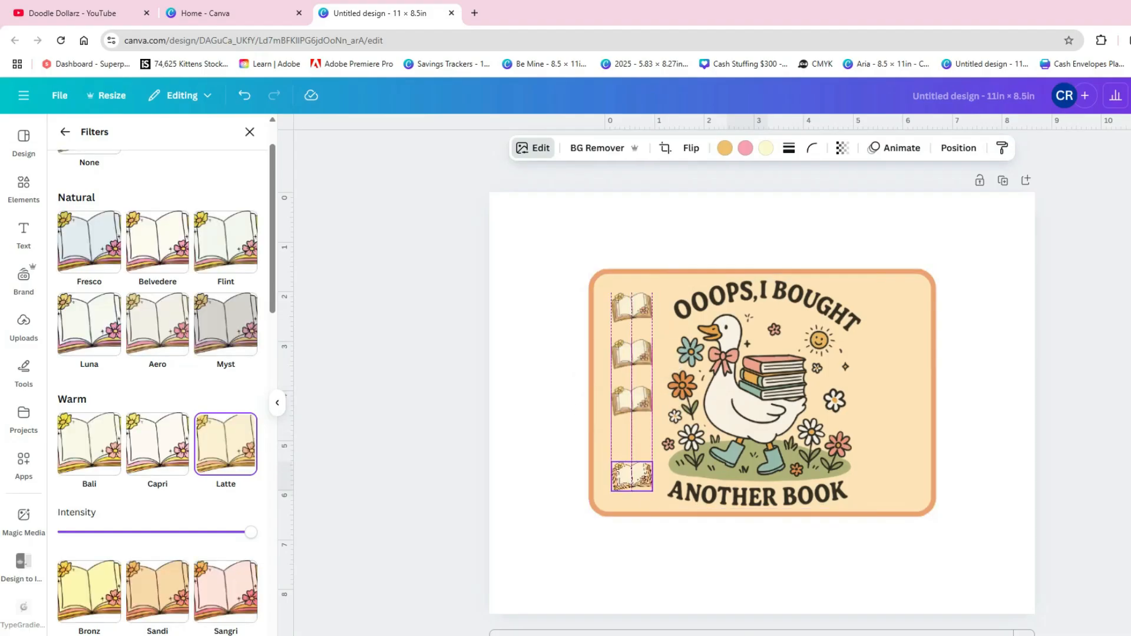
pyautogui.moveTo(631, 400); pyautogui.dragTo(632, 418)
pyautogui.moveTo(631, 474); pyautogui.dragTo(631, 475)
pyautogui.keyDown('shift'); pyautogui.click(632, 417); pyautogui.keyUp('shift')
pyautogui.keyDown('shift'); pyautogui.click(631, 354); pyautogui.keyUp('shift')
pyautogui.keyDown('shift'); pyautogui.click(631, 306); pyautogui.keyUp('shift')
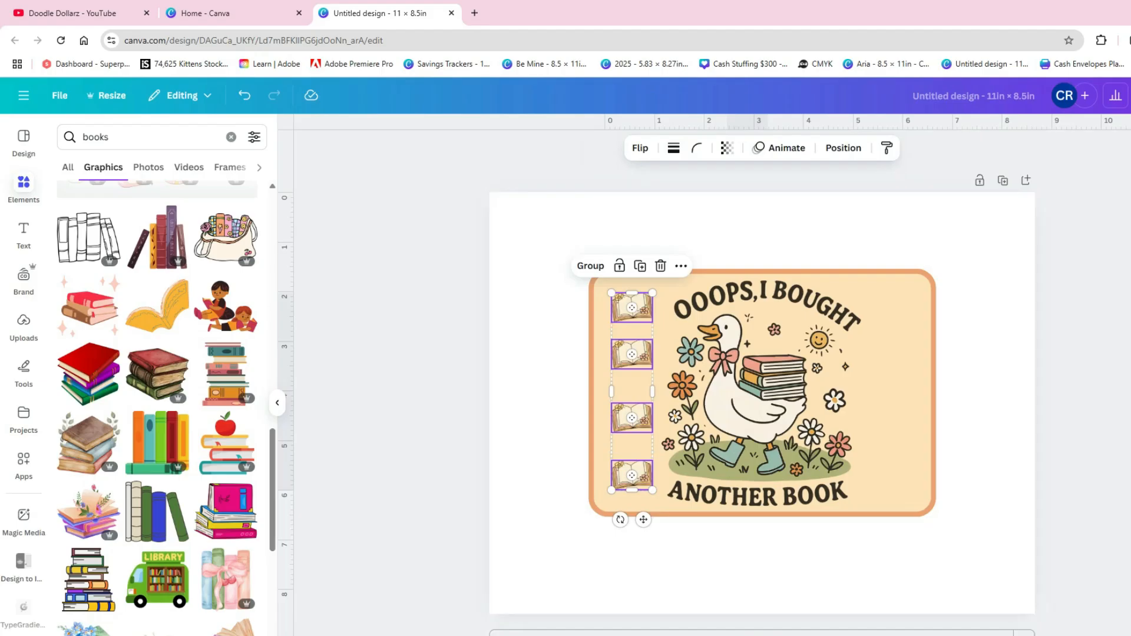
pyautogui.click(975, 342)
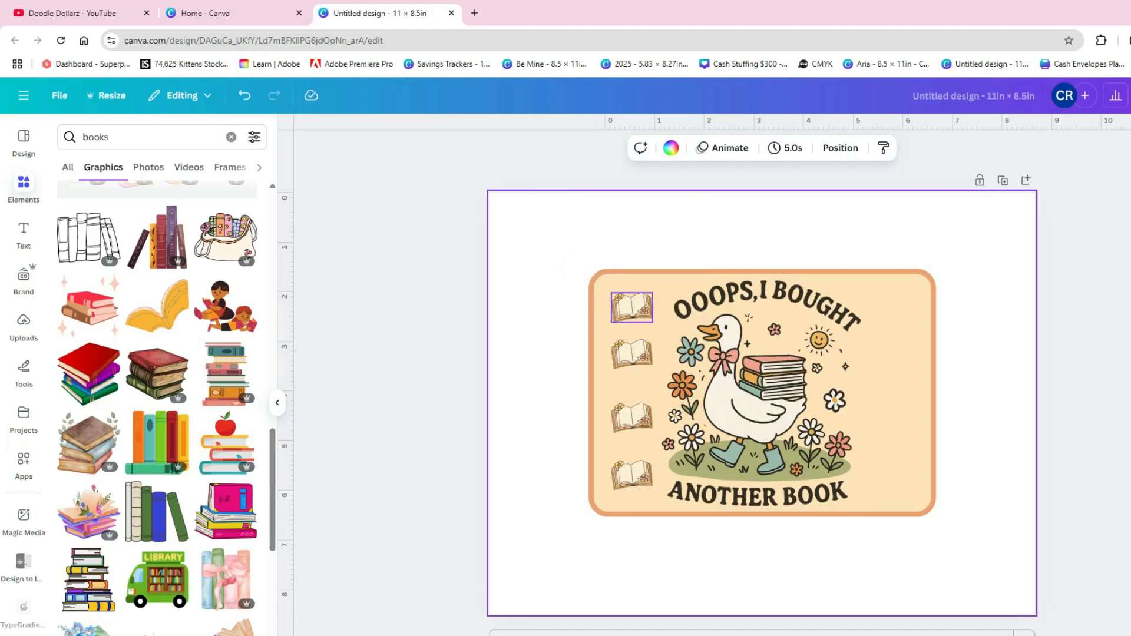
# - Shrink the goose image slightly and re-center it in the rounded rectangle
pyautogui.click(665, 497)
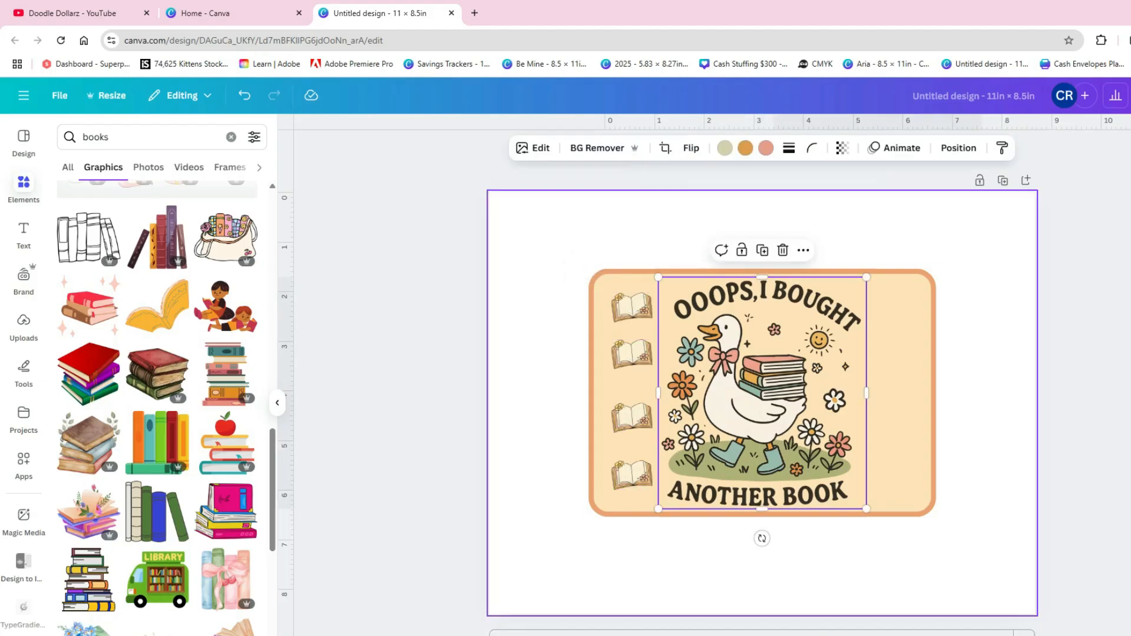
pyautogui.moveTo(658, 509); pyautogui.dragTo(662, 504)
pyautogui.moveTo(718, 439)
pyautogui.mouseDown()
pyautogui.moveTo(728, 437)
pyautogui.moveTo(716, 442)
pyautogui.mouseUp()
pyautogui.click(551, 330)
# - Move the top book slightly up and the bottom book slightly down, and select all four books
pyautogui.moveTo(631, 307); pyautogui.dragTo(631, 304)
pyautogui.moveTo(631, 475); pyautogui.dragTo(631, 481)
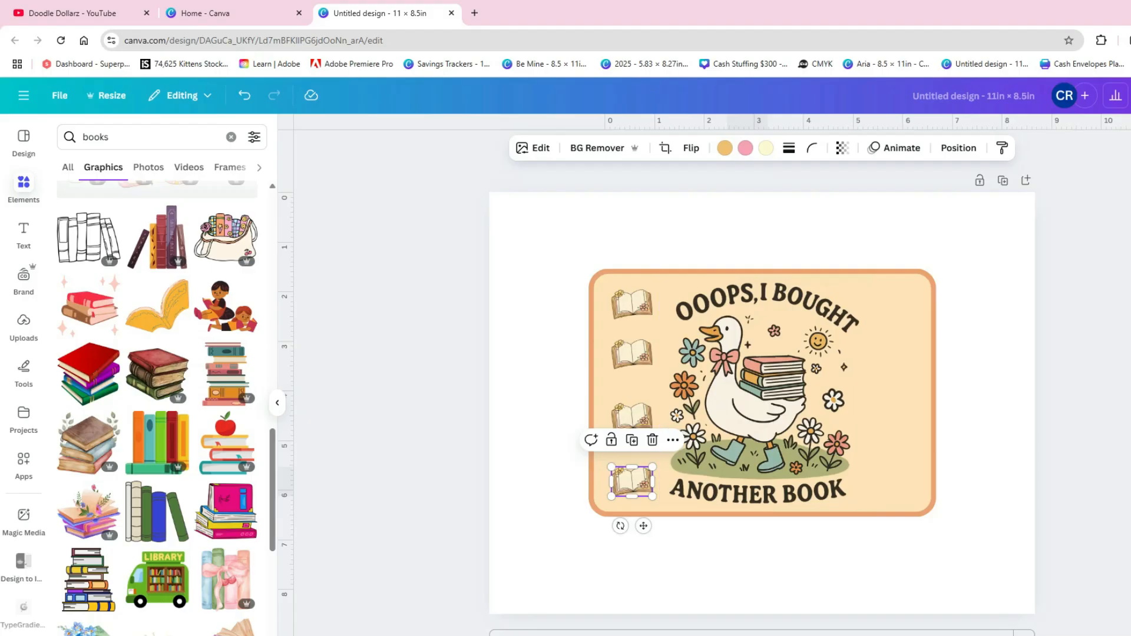
pyautogui.keyDown('shift'); pyautogui.click(631, 417); pyautogui.keyUp('shift')
pyautogui.keyDown('shift'); pyautogui.click(631, 354); pyautogui.keyUp('shift')
pyautogui.keyDown('shift'); pyautogui.click(631, 304); pyautogui.keyUp('shift')
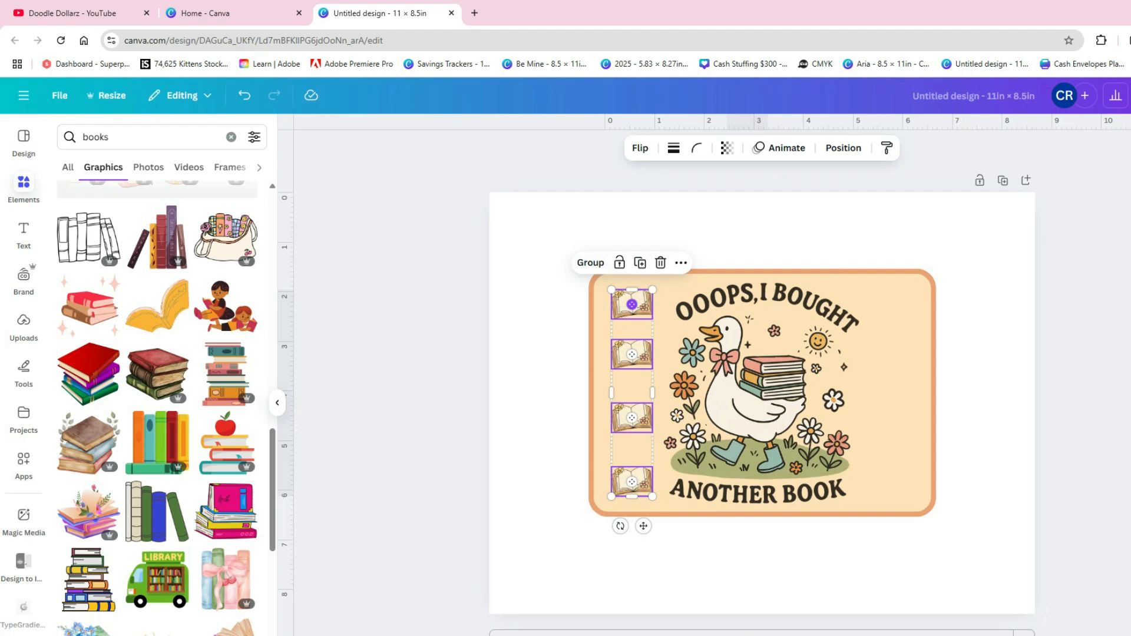
# - Select all four open books in the column and space them evenly with Tidy up
pyautogui.click(631, 304)
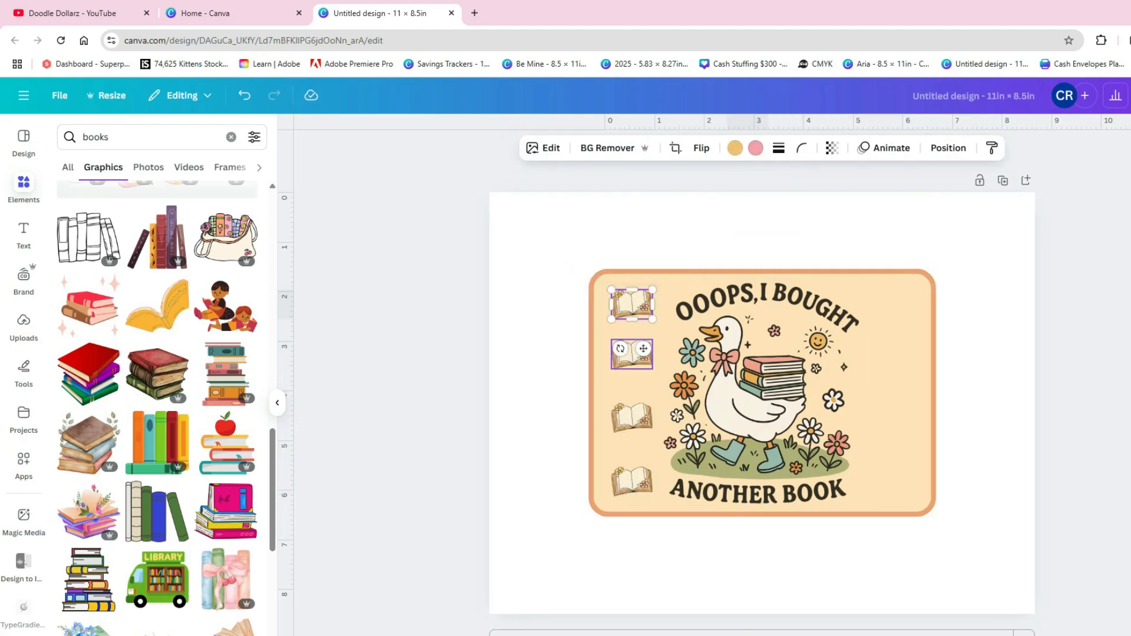
pyautogui.keyDown('shift'); pyautogui.click(631, 354); pyautogui.keyUp('shift')
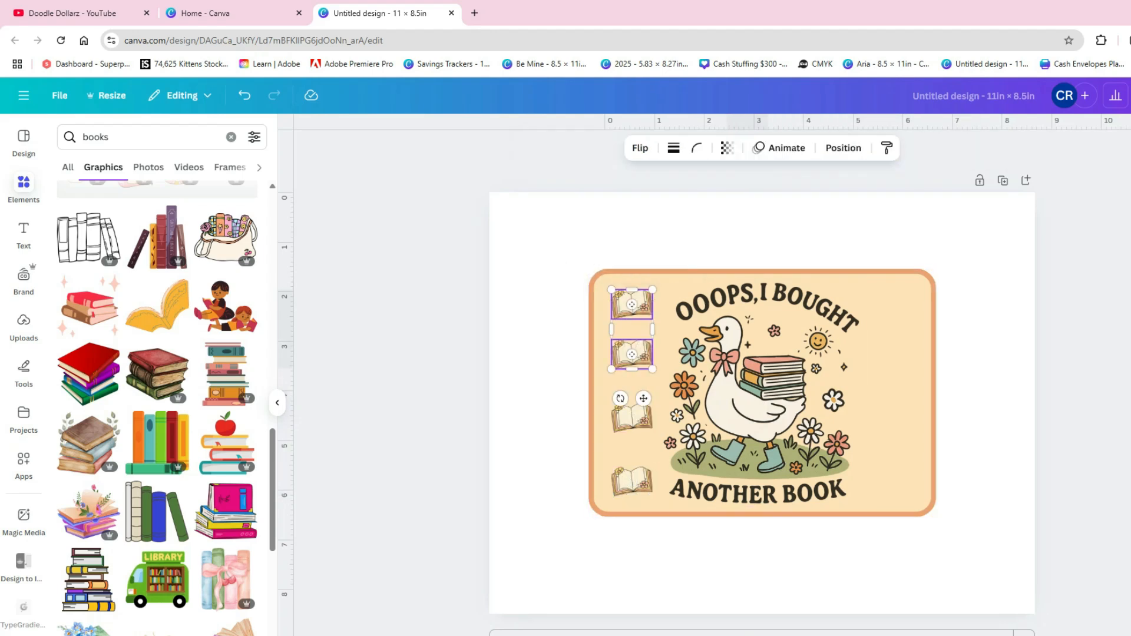
pyautogui.keyDown('shift'); pyautogui.click(631, 418); pyautogui.keyUp('shift')
pyautogui.keyDown('shift'); pyautogui.click(631, 481); pyautogui.keyUp('shift')
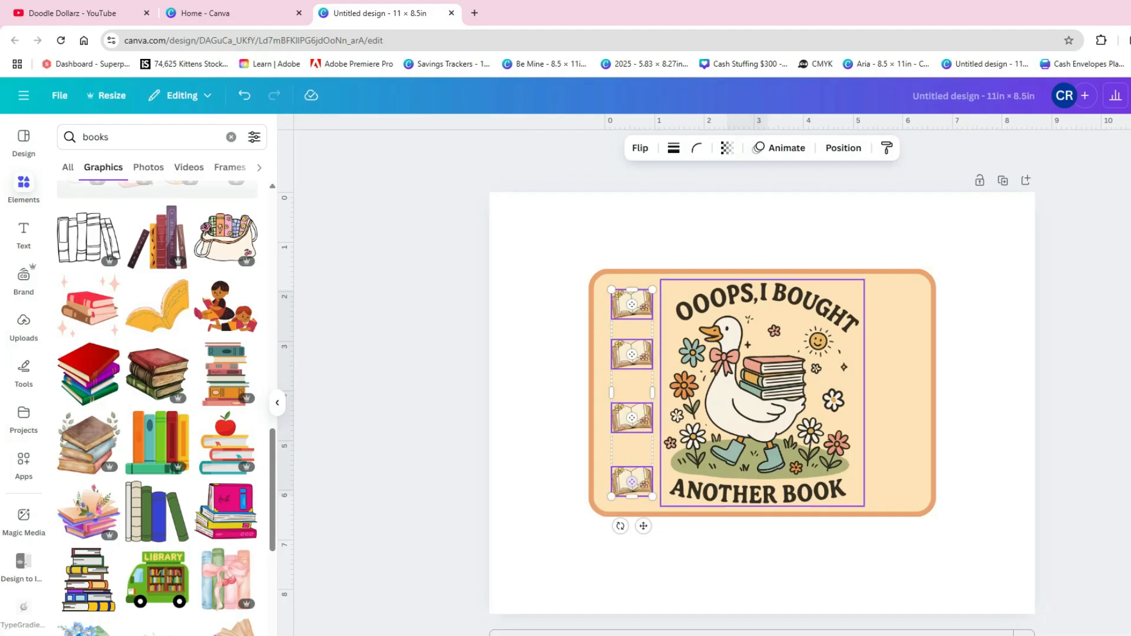
pyautogui.click(843, 148)
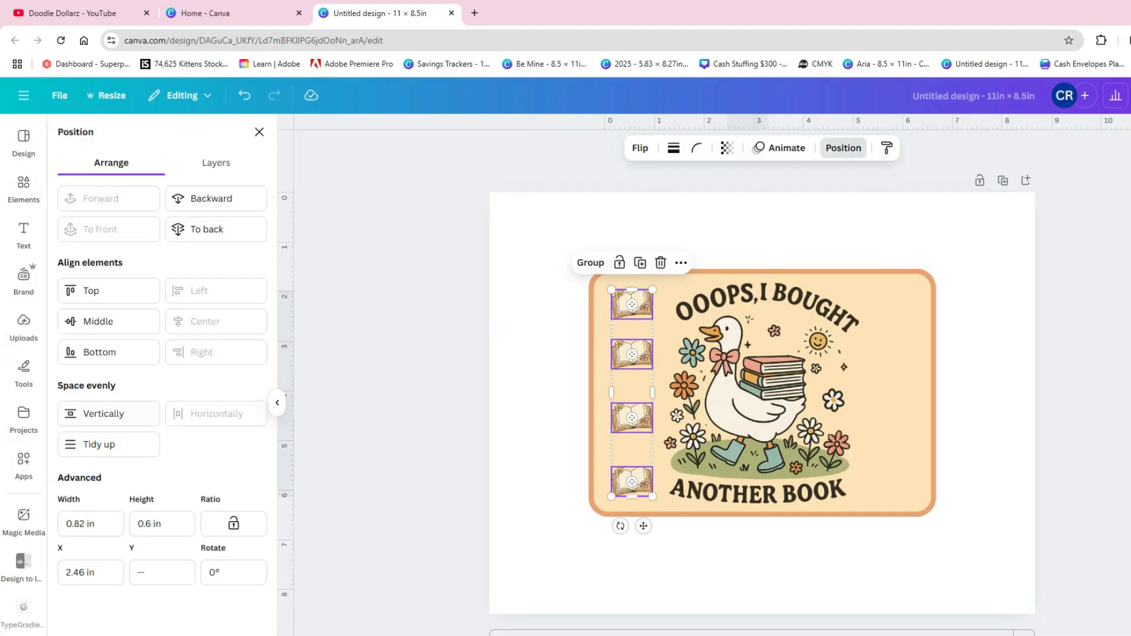
pyautogui.click(109, 444)
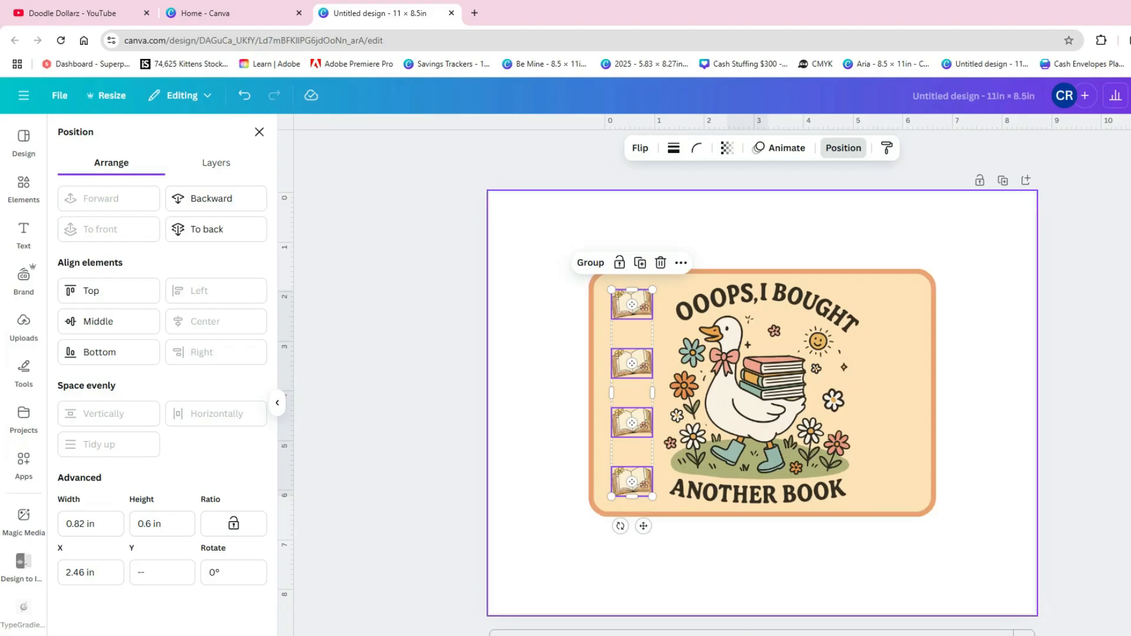
# - Group the four books and place a duplicate of the group right of the goose image, level with the original and equally spaced from the image
pyautogui.click(545, 330)
pyautogui.click(631, 305)
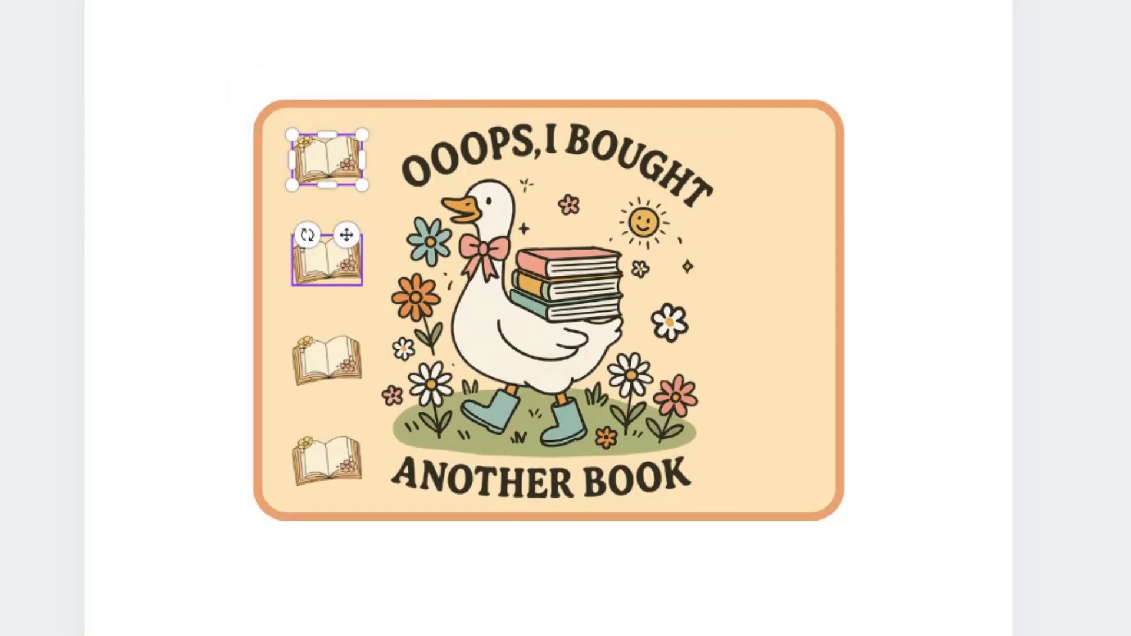
pyautogui.keyDown('shift'); pyautogui.click(327, 262); pyautogui.keyUp('shift')
pyautogui.keyDown('shift'); pyautogui.click(326, 362); pyautogui.keyUp('shift')
pyautogui.keyDown('shift'); pyautogui.click(327, 463); pyautogui.keyUp('shift')
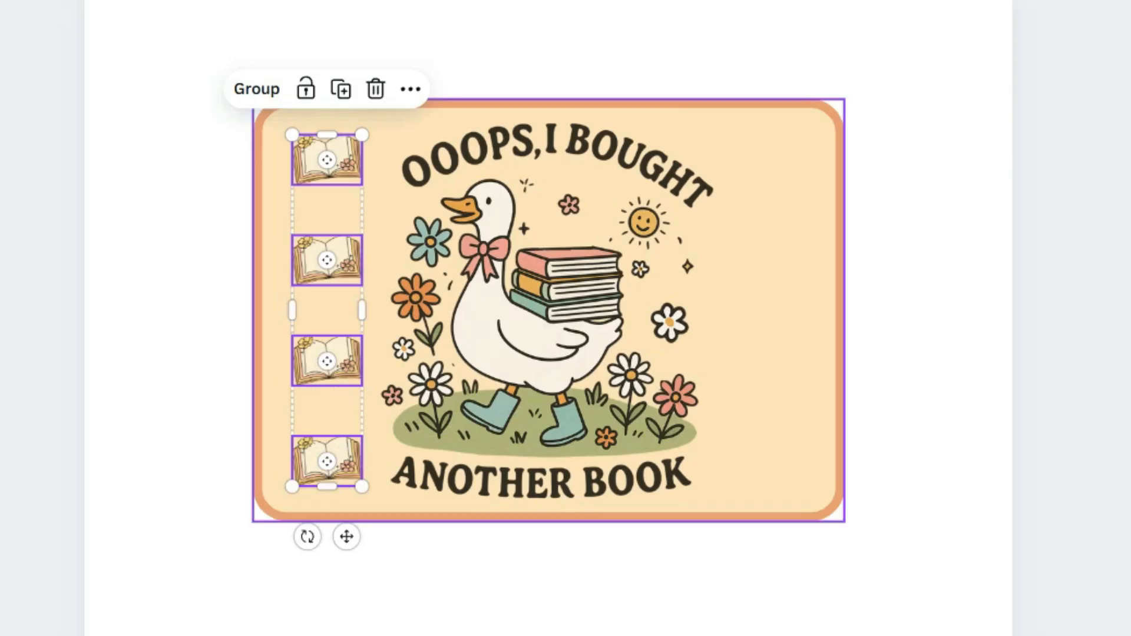
pyautogui.click(256, 89)
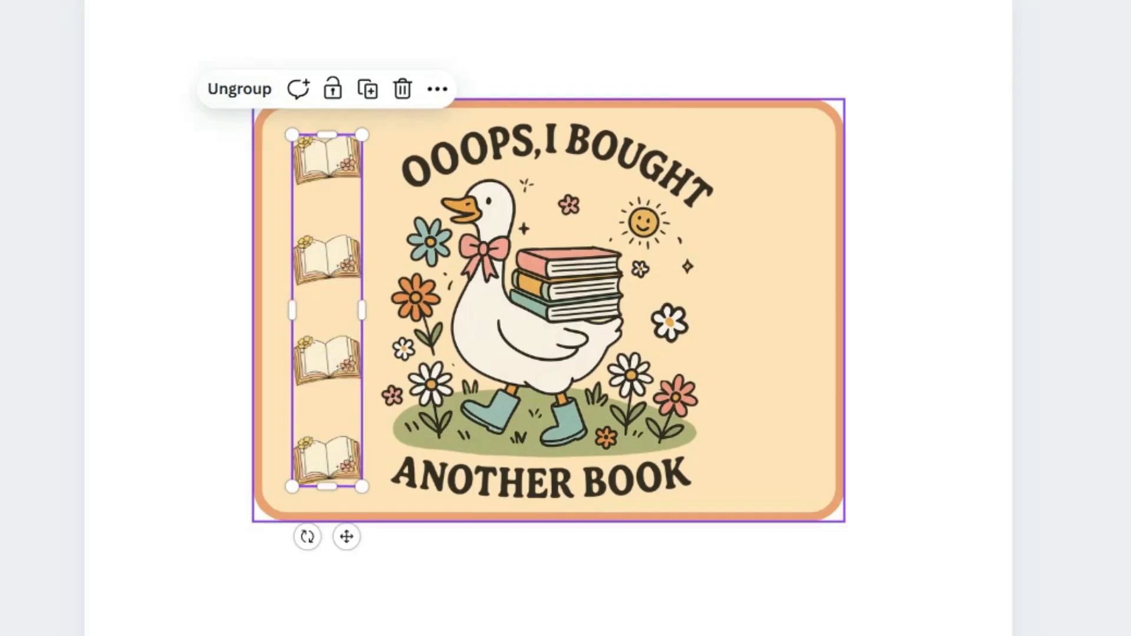
pyautogui.hotkey('ctrl', 'd')
pyautogui.moveTo(340, 321); pyautogui.dragTo(770, 307)
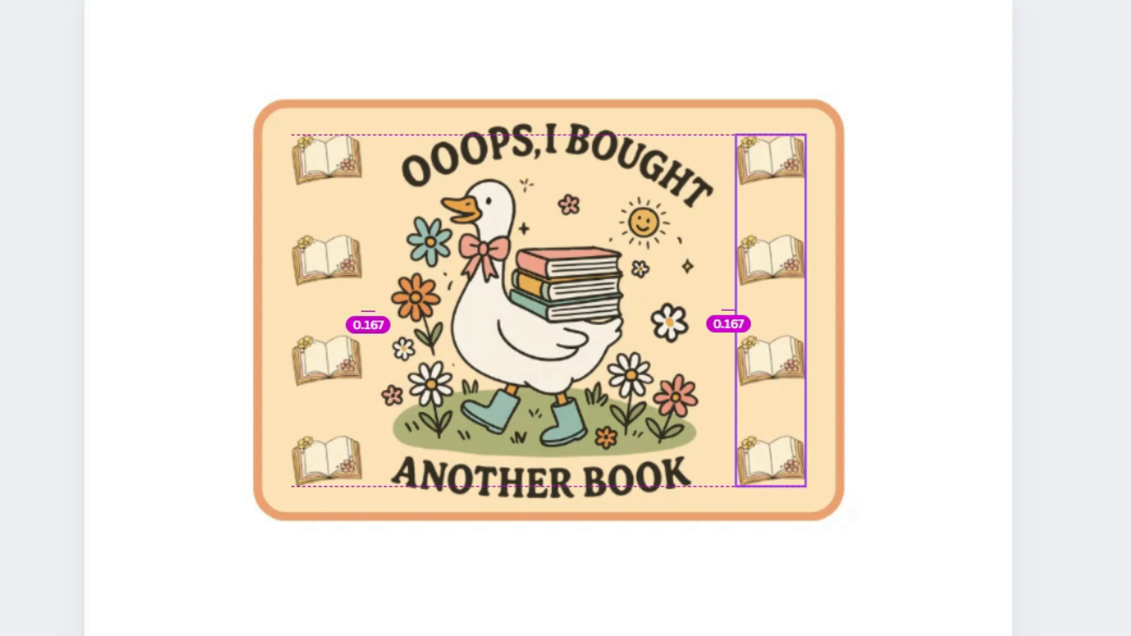
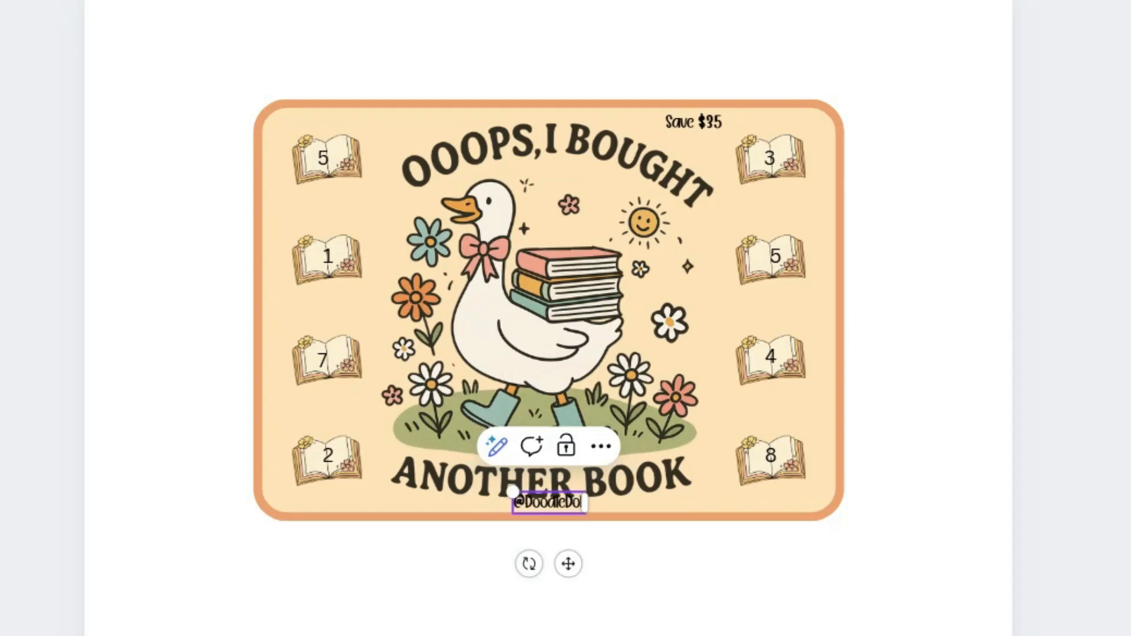
pyautogui.hotkey('ctrl', 'a')
pyautogui.moveTo(502, 490); pyautogui.dragTo(526, 491)
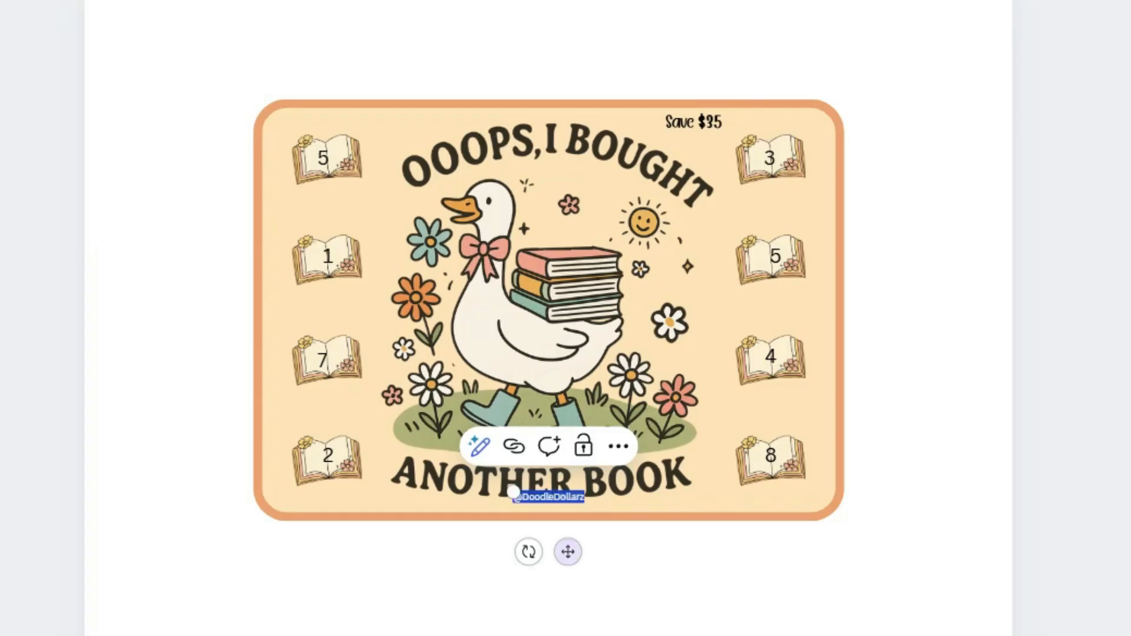
pyautogui.moveTo(567, 551); pyautogui.dragTo(568, 562)
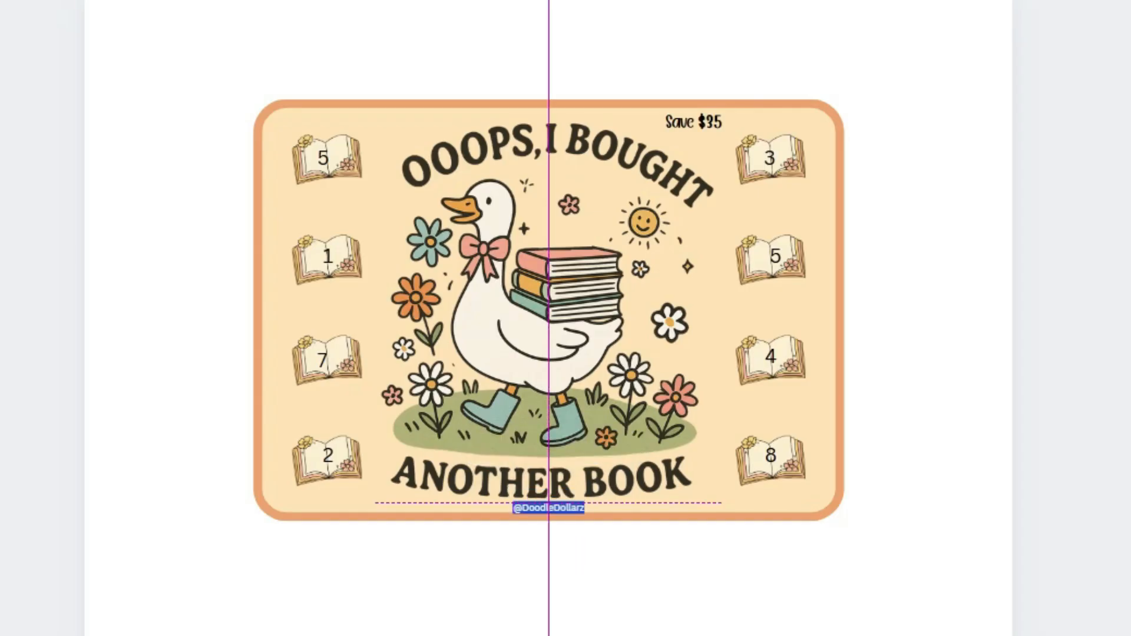
pyautogui.click(580, 565)
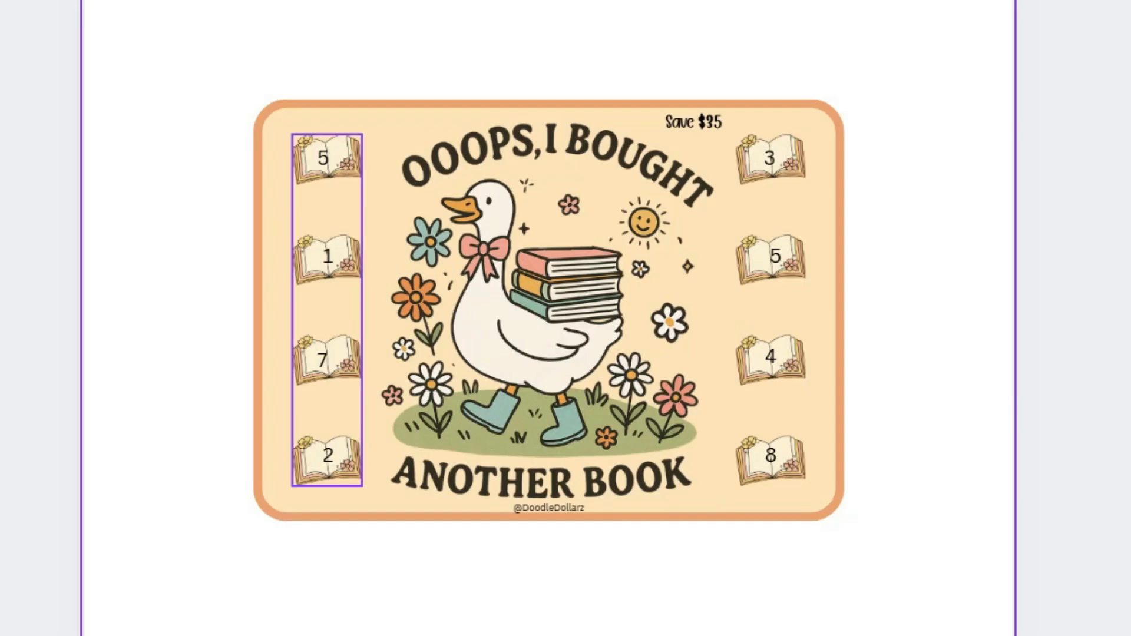
# - Ungroup both columns of open books on either side of the goose image
pyautogui.click(327, 160)
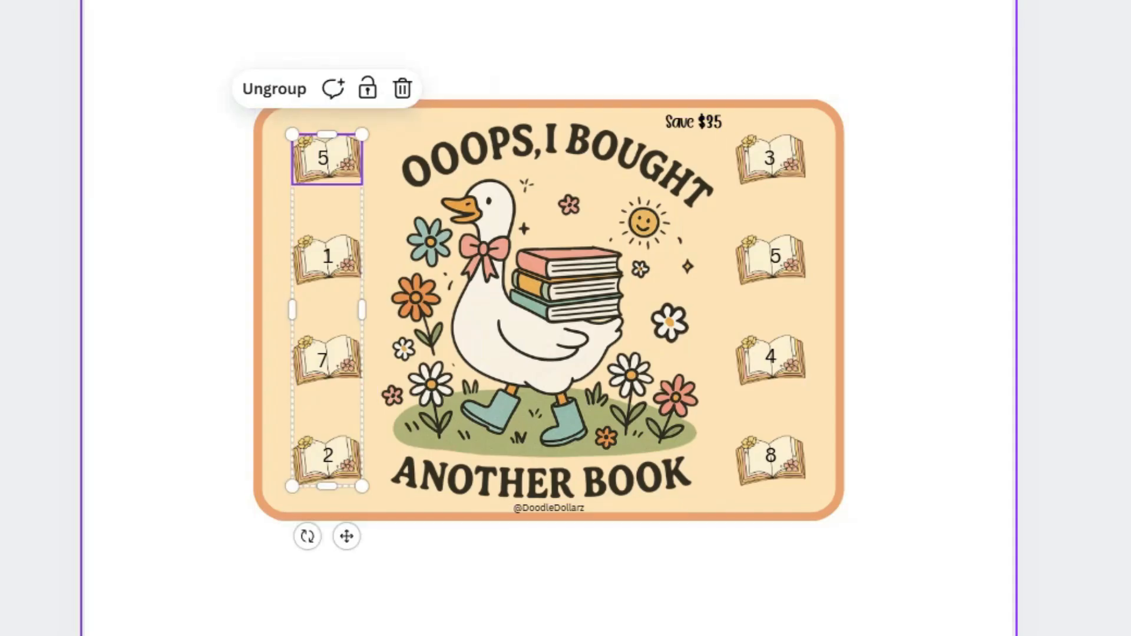
pyautogui.click(274, 89)
pyautogui.click(770, 160)
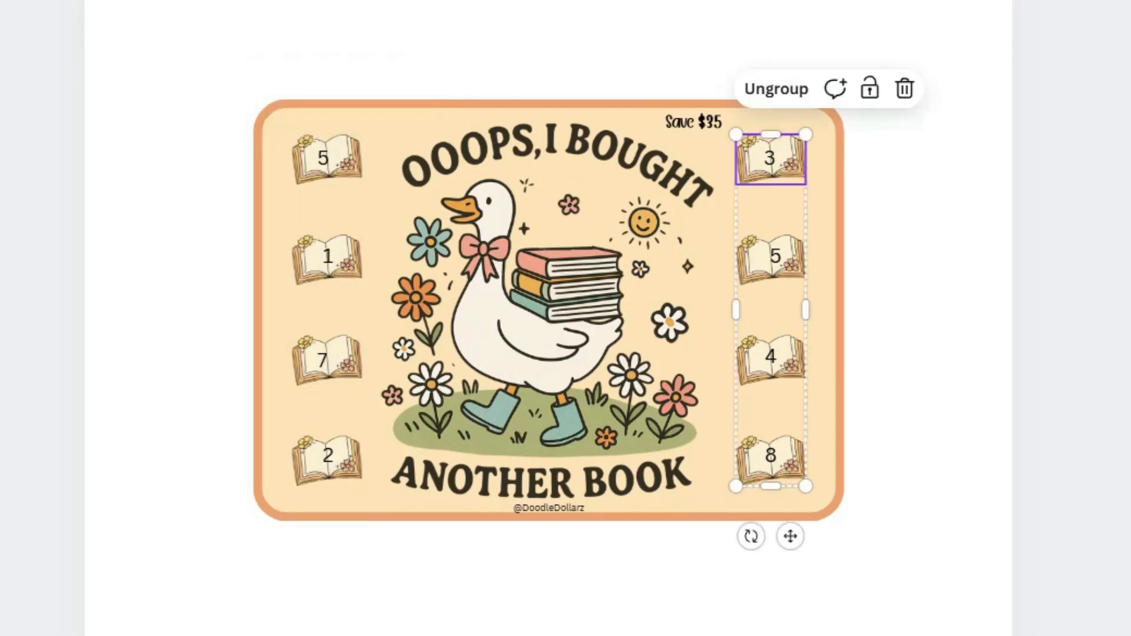
pyautogui.click(718, 89)
pyautogui.click(730, 50)
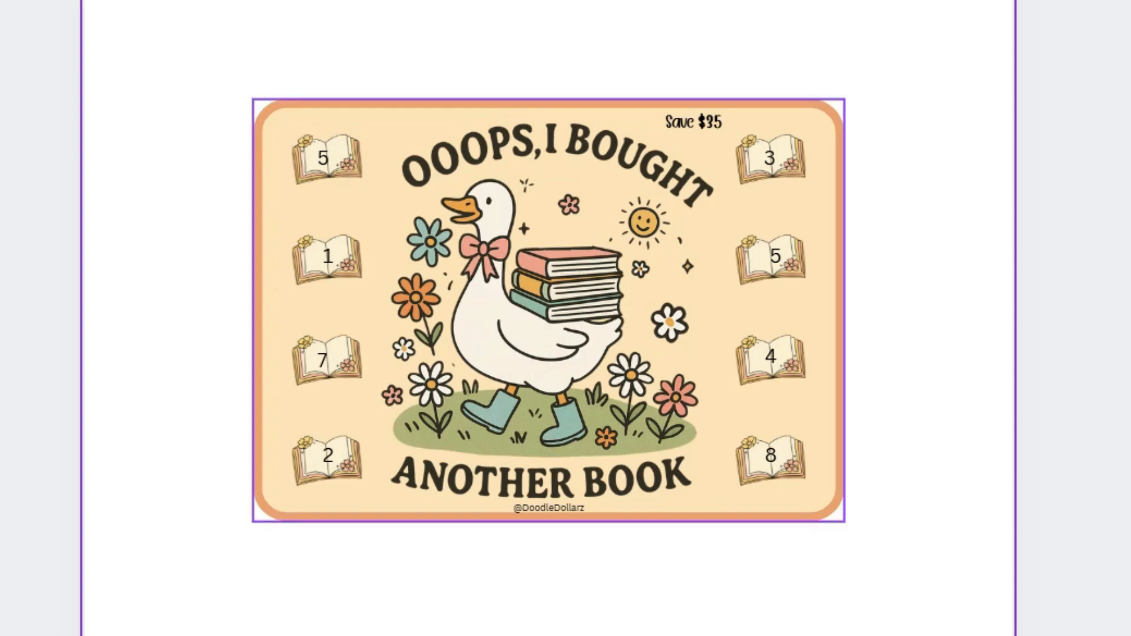
# - Shrink the book behind the first 5 slightly and enlarge it back to about 0.8 × 0.6 in
pyautogui.click(327, 159)
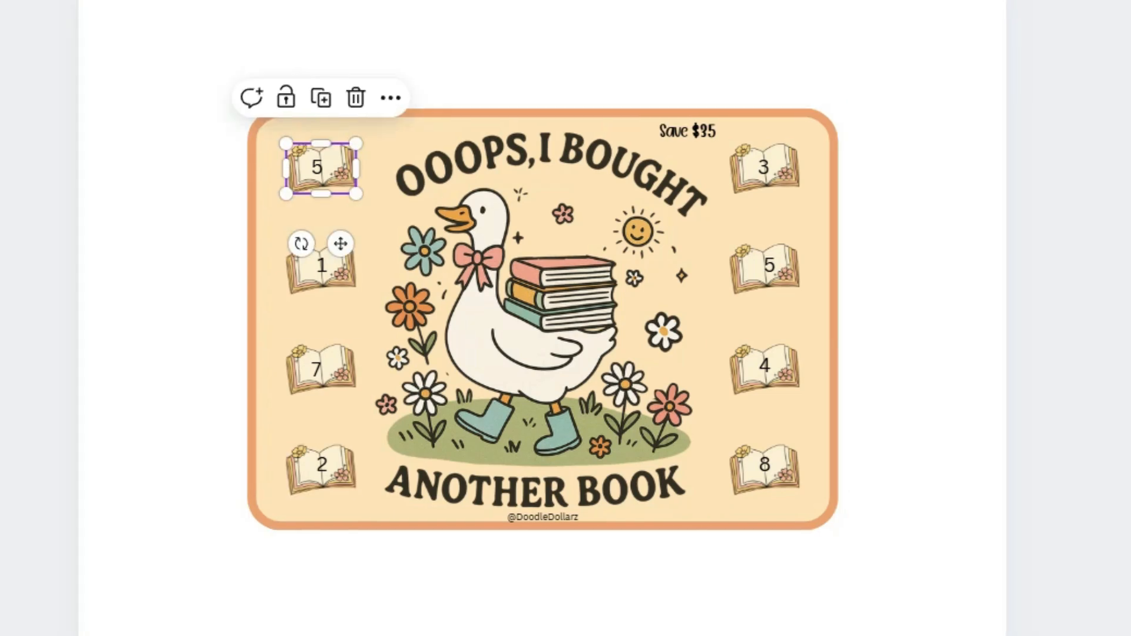
pyautogui.moveTo(356, 143); pyautogui.dragTo(351, 148)
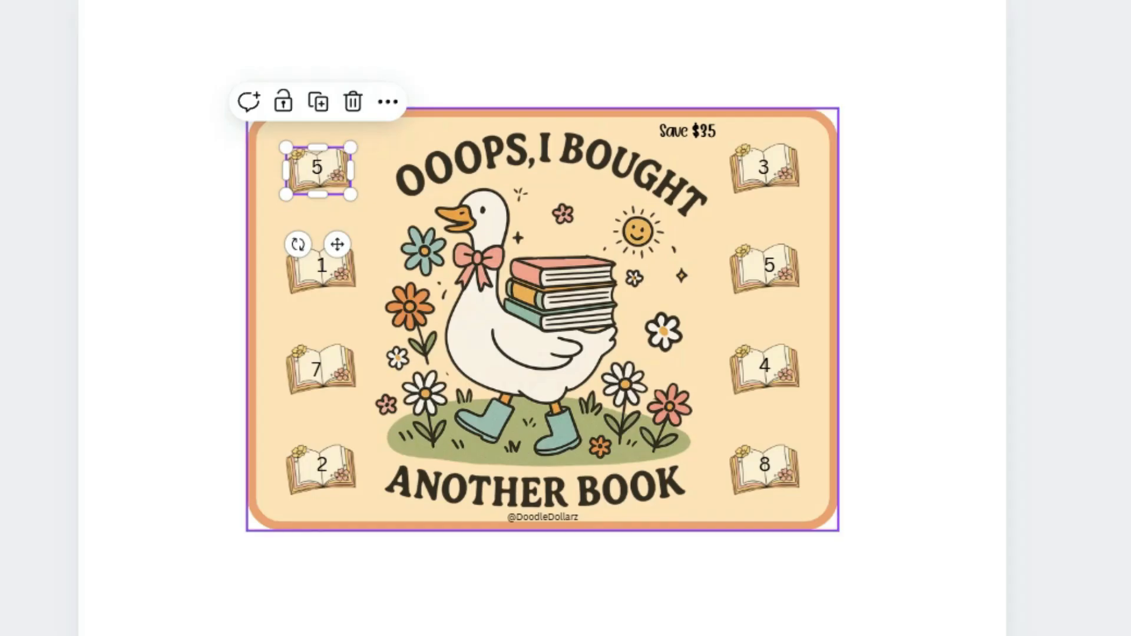
pyautogui.moveTo(350, 147)
pyautogui.mouseDown()
pyautogui.moveTo(326, 166)
pyautogui.moveTo(350, 146)
pyautogui.mouseUp()
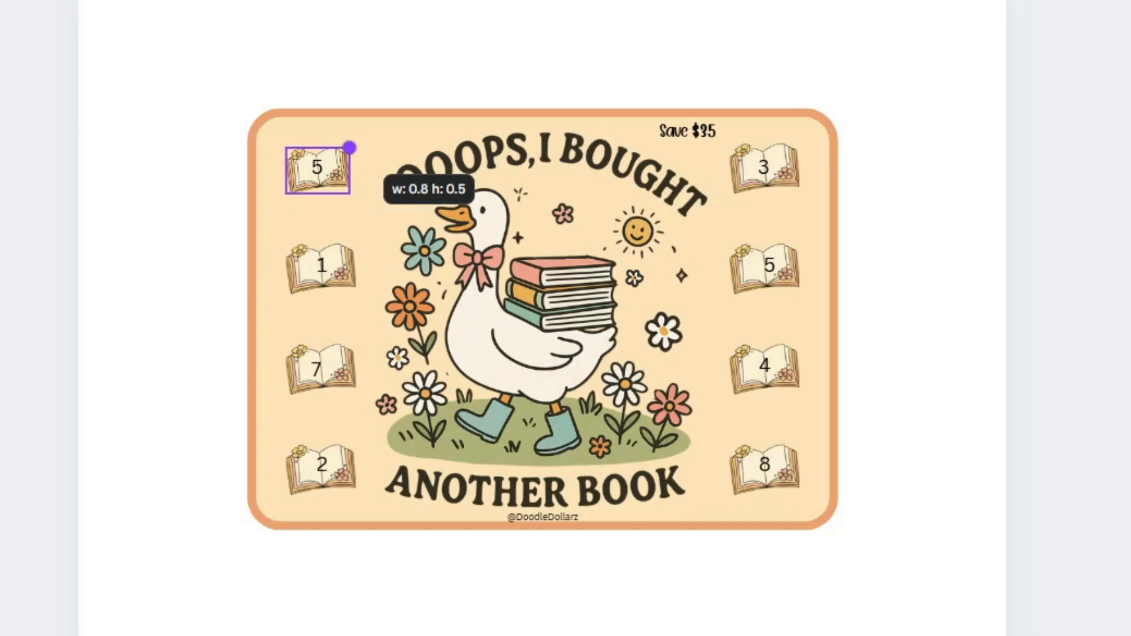
pyautogui.moveTo(350, 147); pyautogui.dragTo(354, 144)
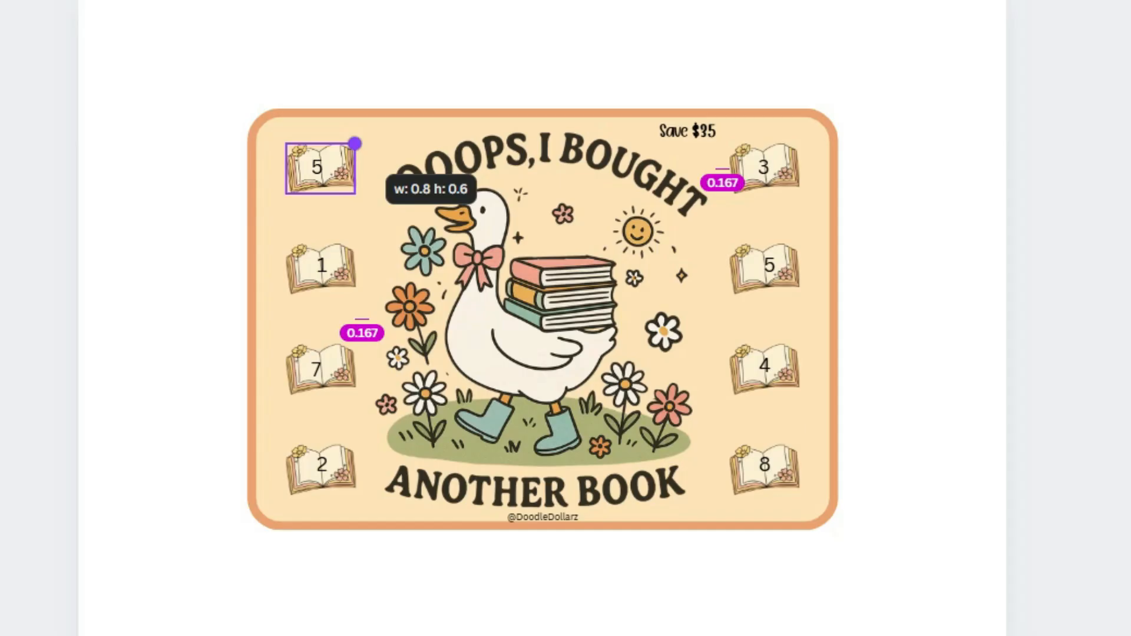
pyautogui.moveTo(355, 143); pyautogui.dragTo(355, 144)
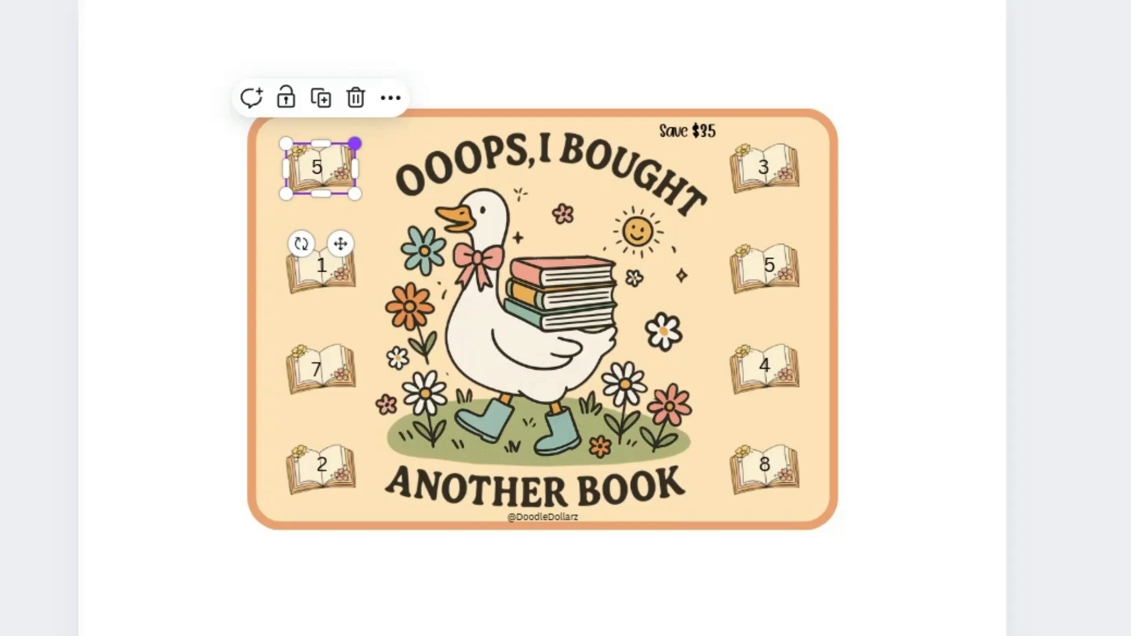
pyautogui.click(183, 218)
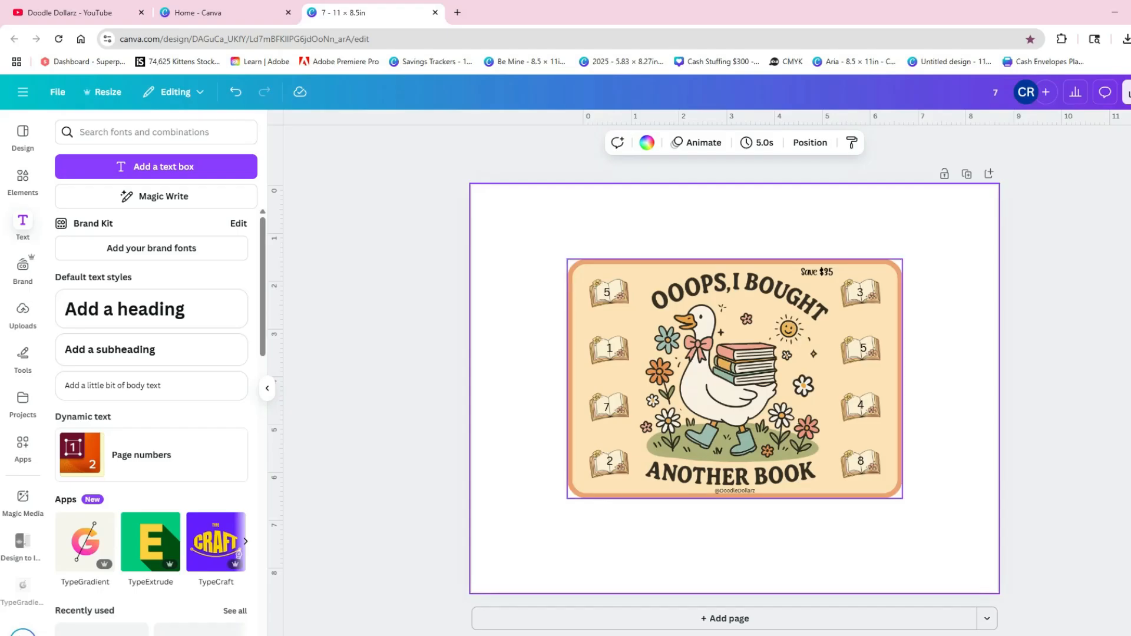
# - Add a circle shape from the elements library and shrink it to about 1 in across
pyautogui.moveTo(606, 407); pyautogui.dragTo(610, 409)
pyautogui.click(22, 180)
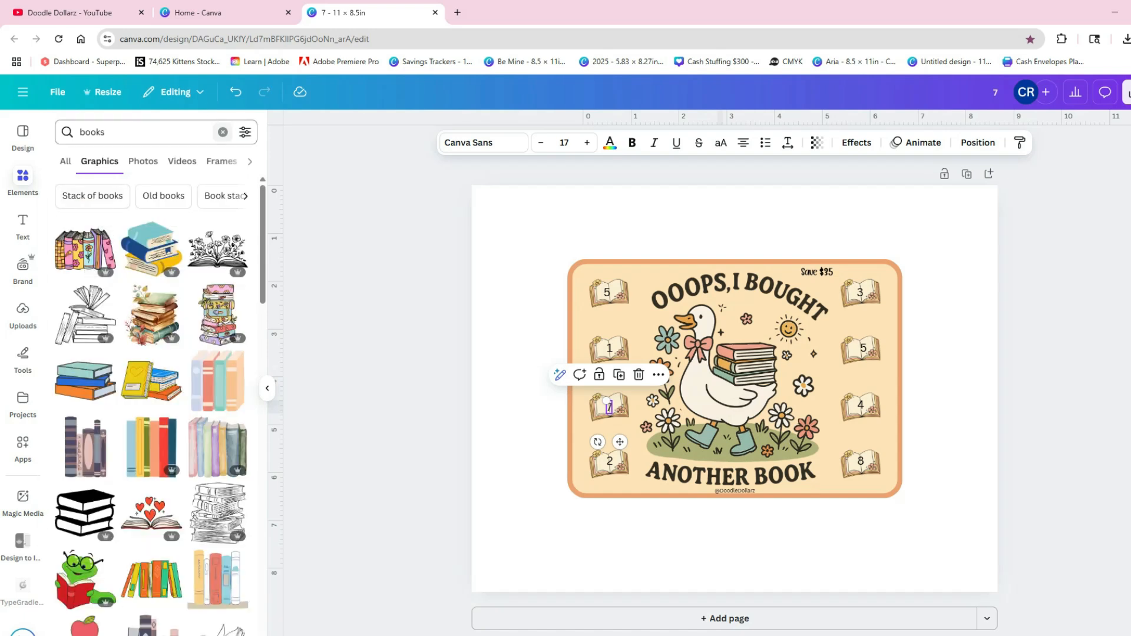
pyautogui.click(223, 132)
pyautogui.click(228, 310)
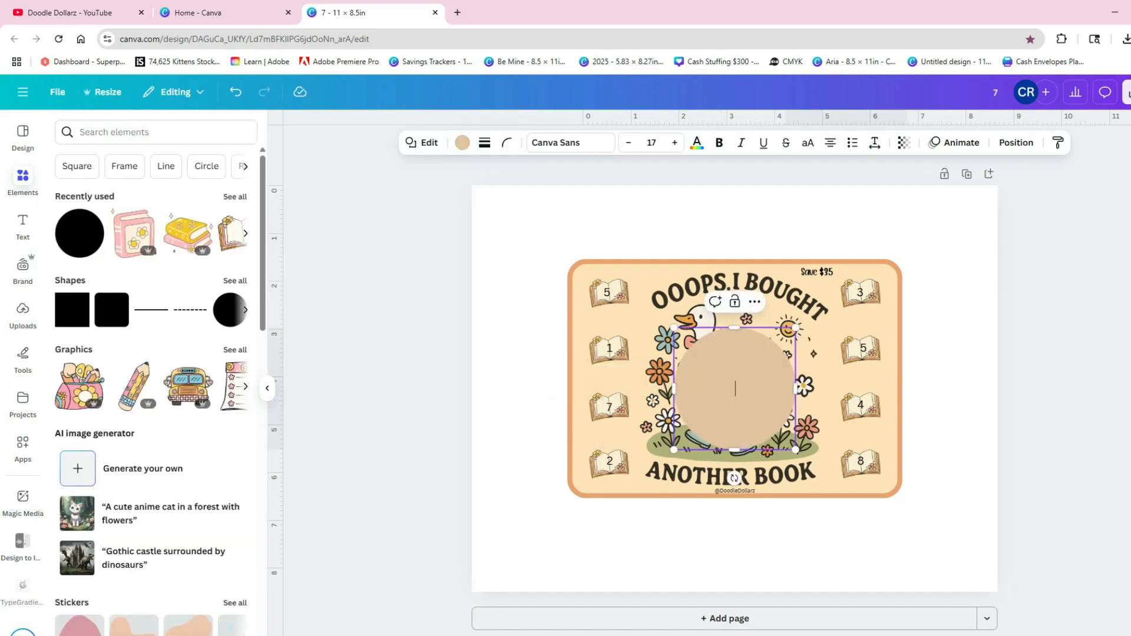
pyautogui.moveTo(795, 327); pyautogui.dragTo(723, 400)
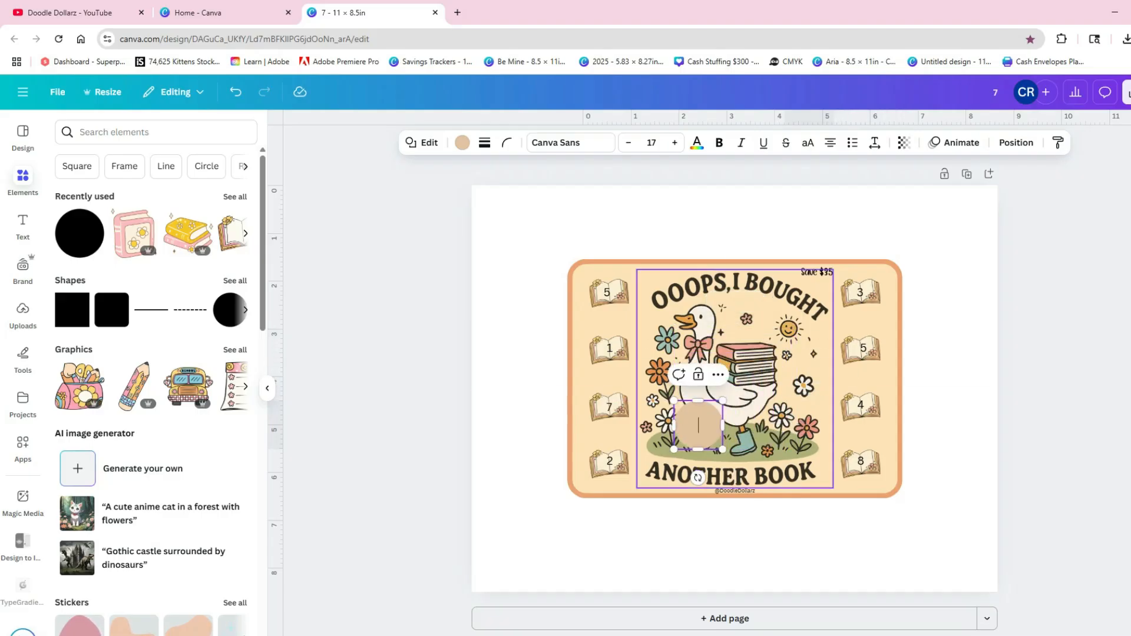
pyautogui.click(710, 455)
# - Place the circle and duplicates of it over the four books in the column left of the goose
pyautogui.moveTo(698, 425); pyautogui.dragTo(609, 350)
pyautogui.hotkey('ctrl', 'd')
pyautogui.hotkey('ctrl', 'd')
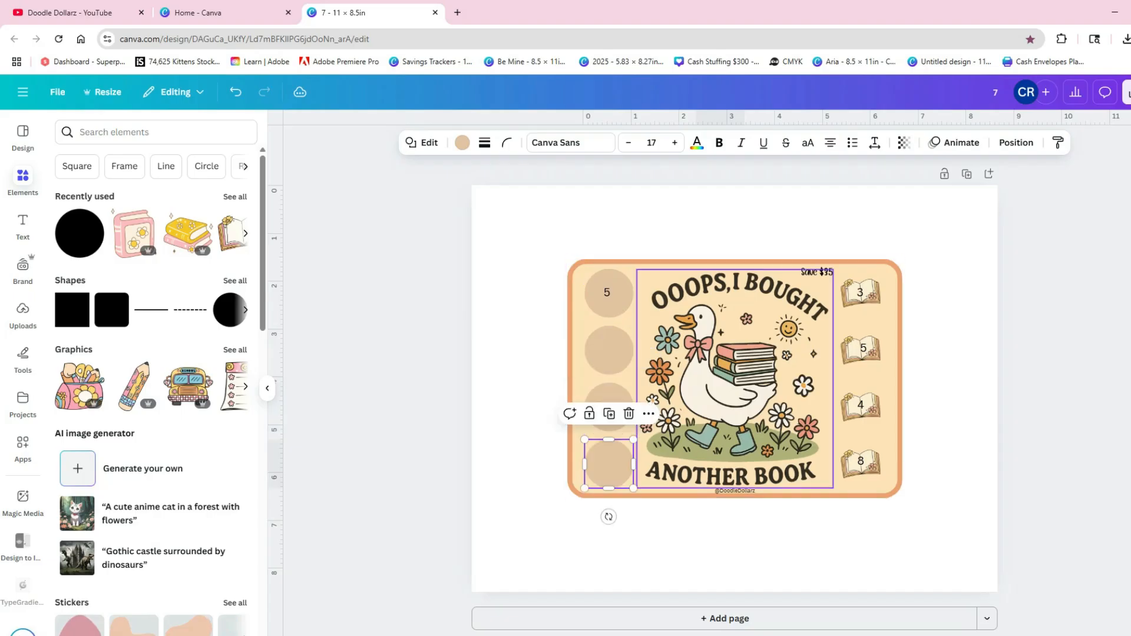
pyautogui.click(706, 543)
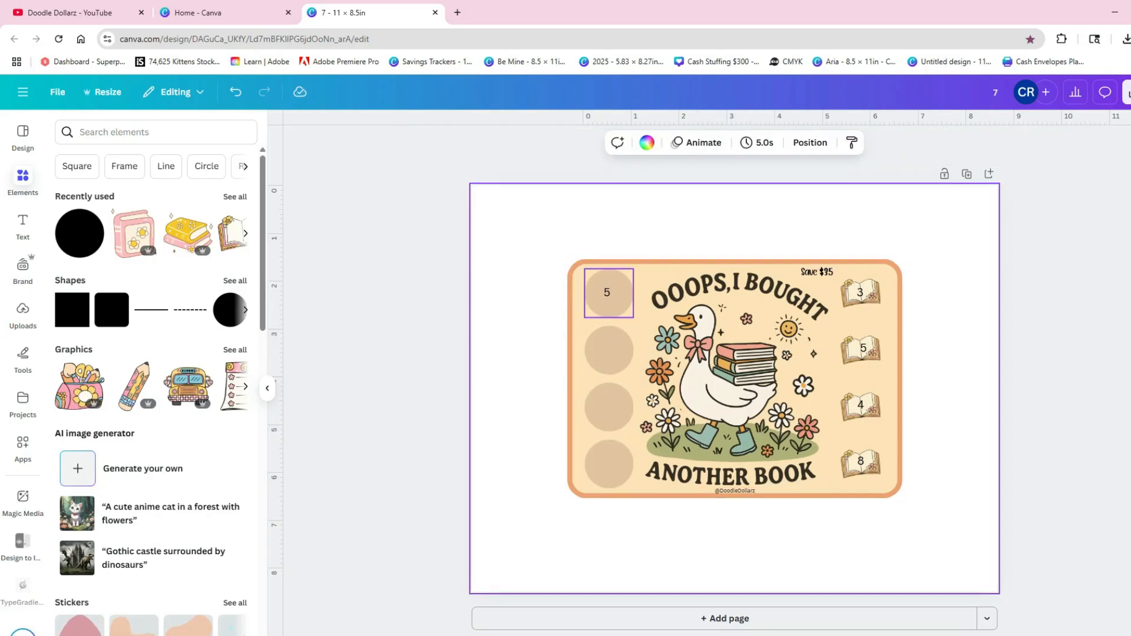
# - Duplicate the circles to cover the four books in the column right of the goose
pyautogui.click(609, 464)
pyautogui.hotkey('ctrl', 'd')
pyautogui.moveTo(614, 470); pyautogui.dragTo(860, 408)
pyautogui.hotkey('ctrl', 'd')
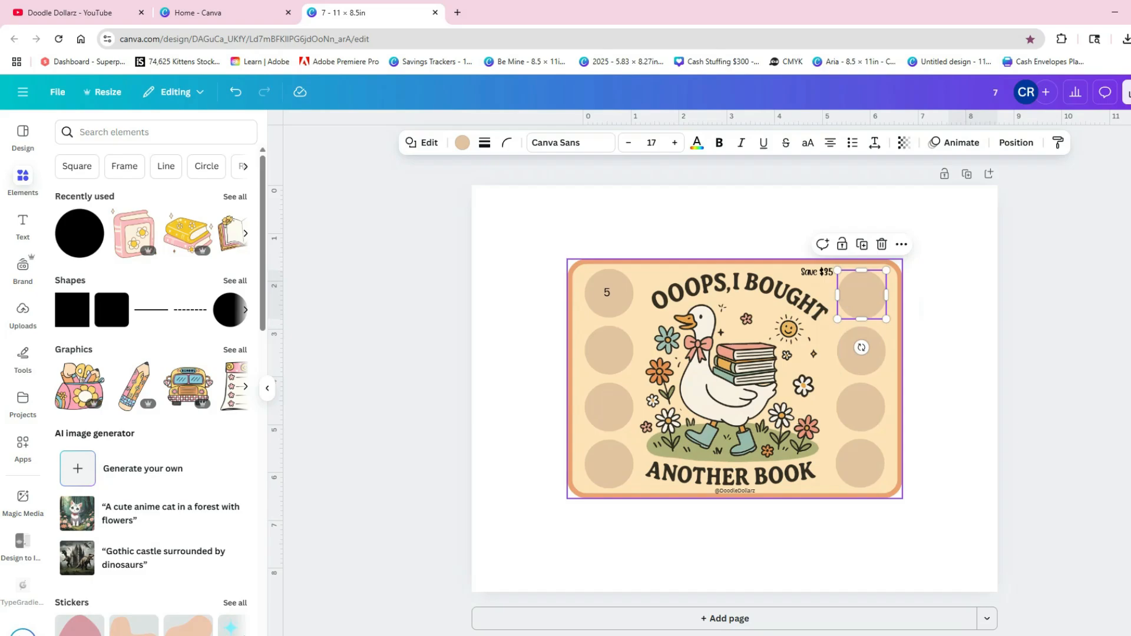
pyautogui.press('Escape')
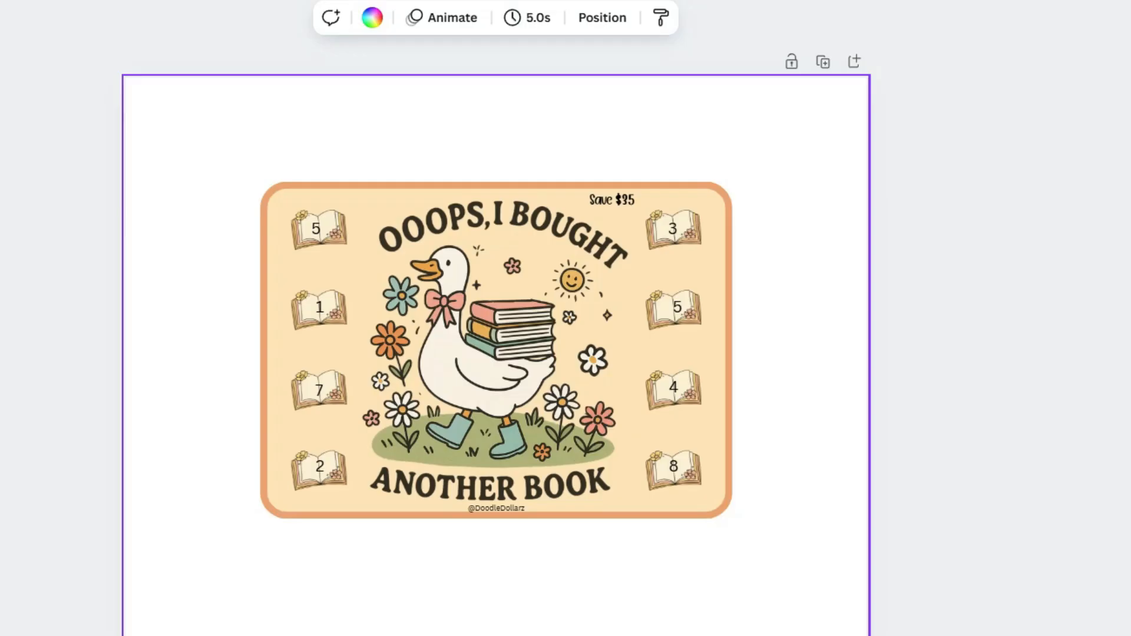
# - Group all elements of the goose card and rotate the group 90° counterclockwise
pyautogui.moveTo(556, 234); pyautogui.dragTo(921, 517)
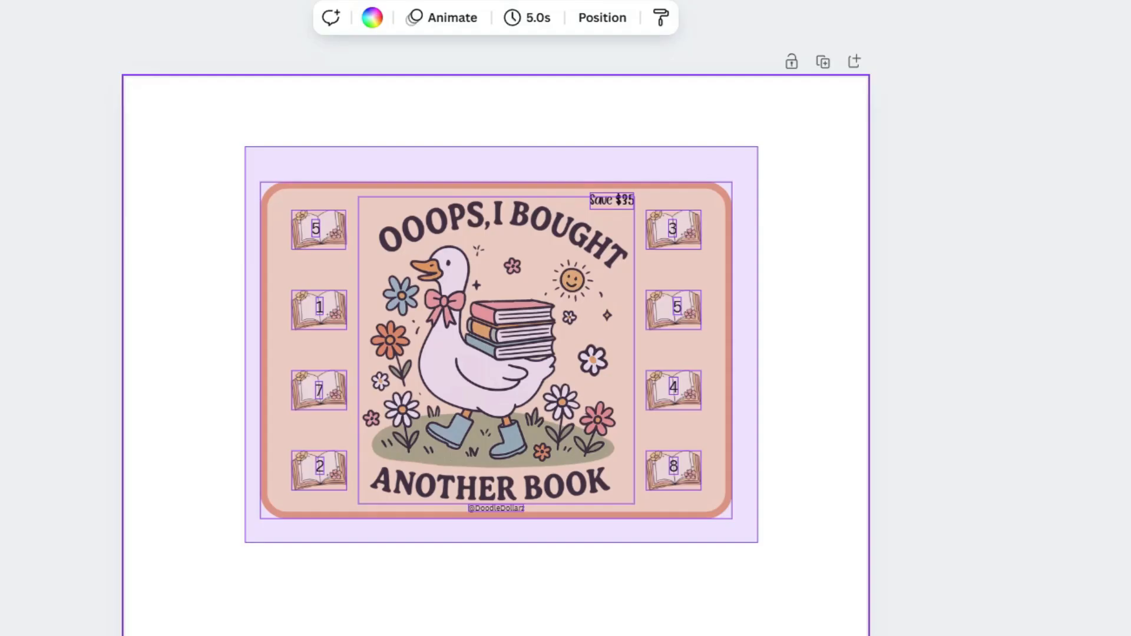
pyautogui.moveTo(758, 543); pyautogui.dragTo(758, 542)
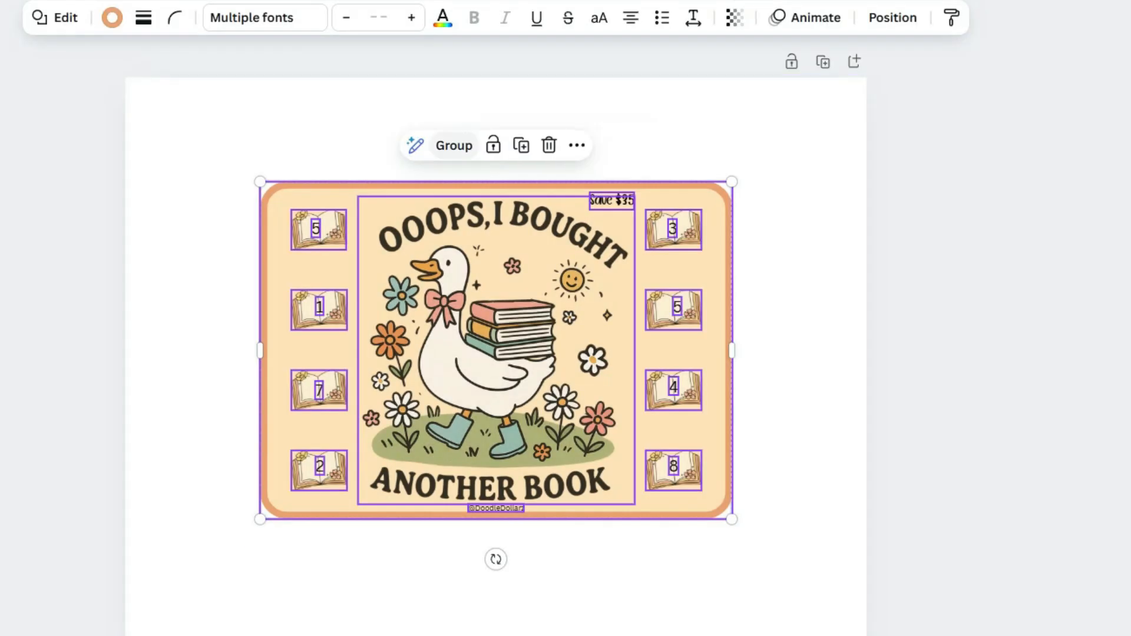
pyautogui.hotkey('ctrl', 'g')
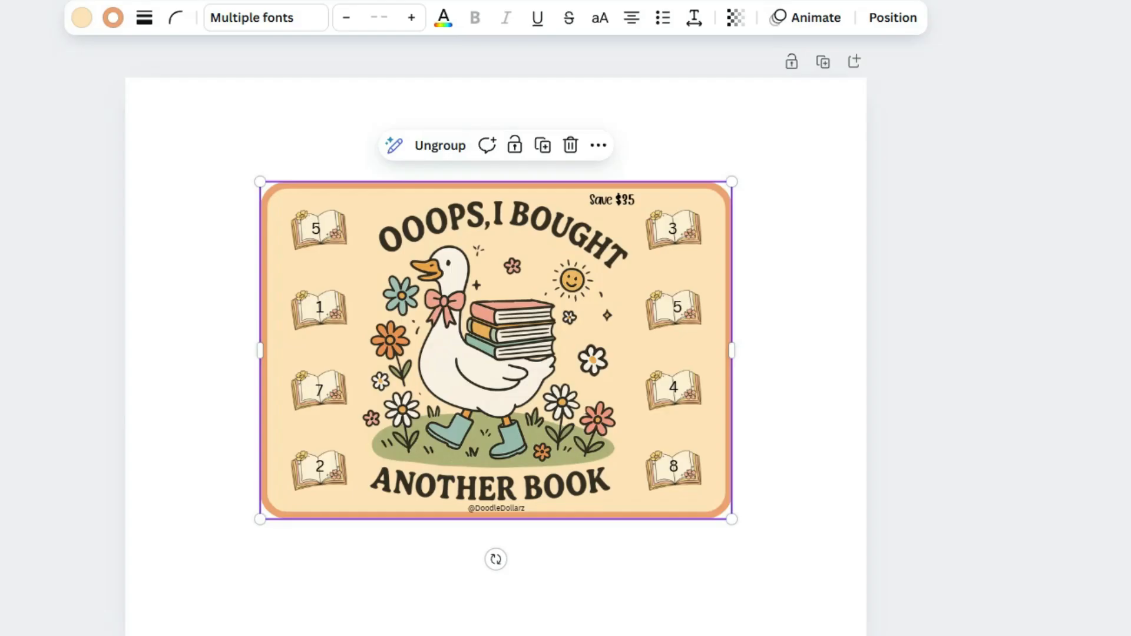
pyautogui.moveTo(495, 559); pyautogui.dragTo(704, 350)
# - Position the rotated card on one half of the page and place a duplicate beside it, level and with a narrow gap
pyautogui.moveTo(589, 353); pyautogui.dragTo(751, 356)
pyautogui.hotkey('ctrl', 'd')
pyautogui.moveTo(262, 100); pyautogui.dragTo(733, 536)
pyautogui.click(733, 535)
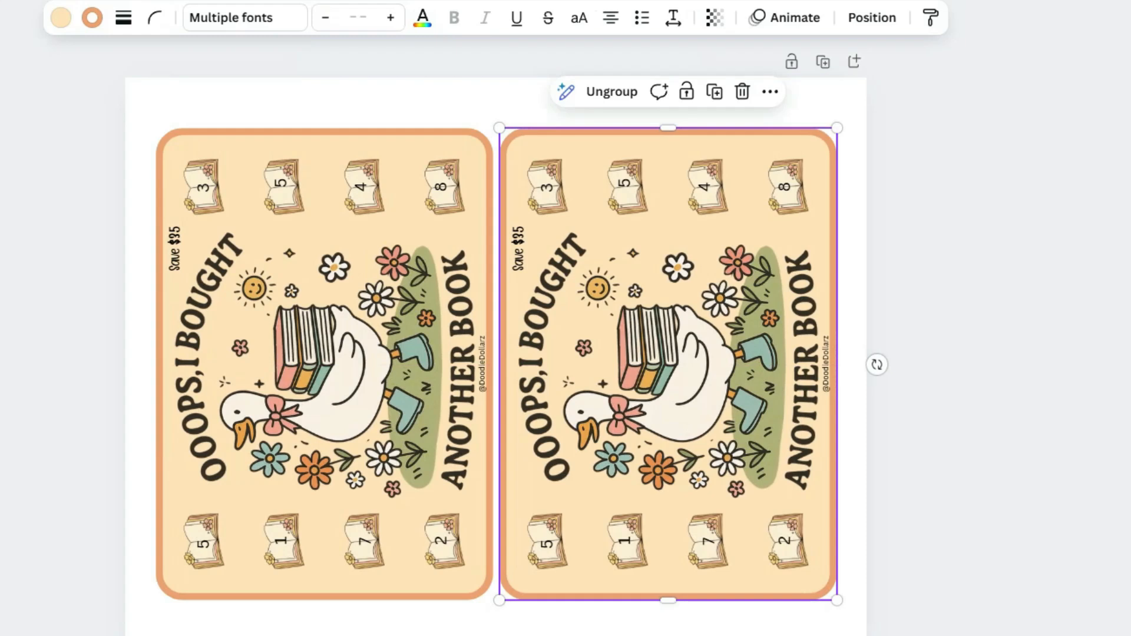
pyautogui.click(907, 454)
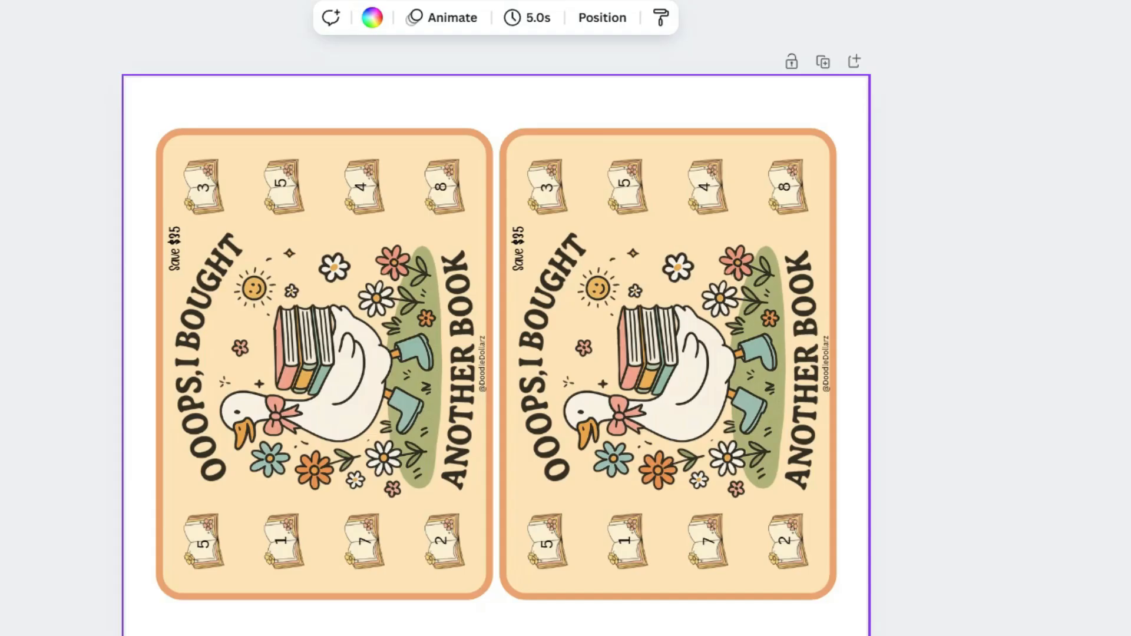
pyautogui.press('super')
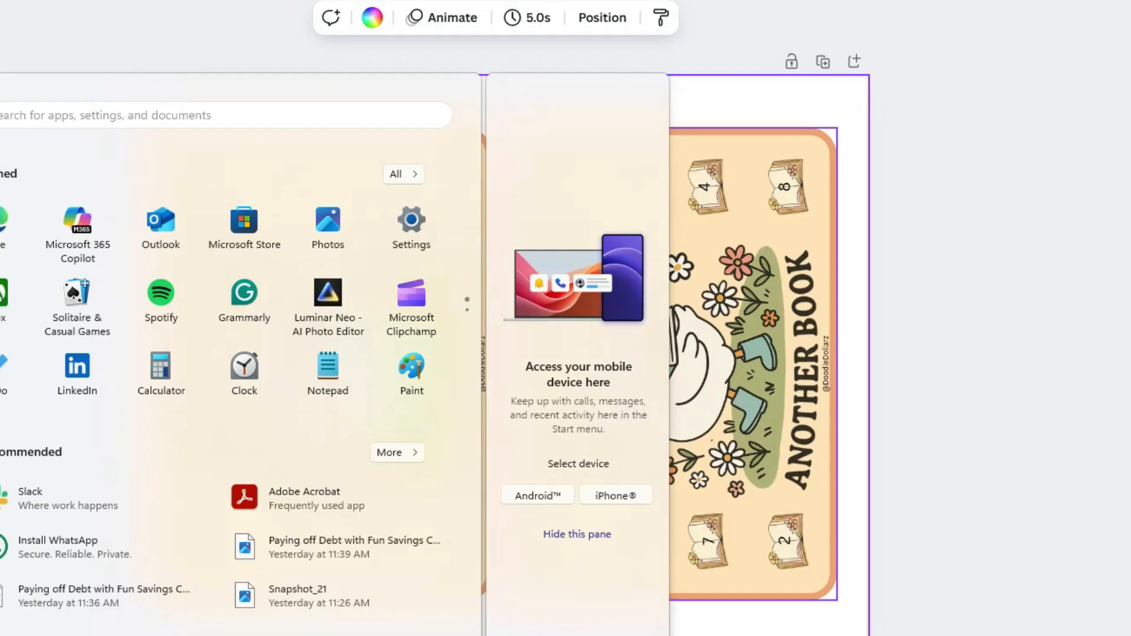
pyautogui.press('super')
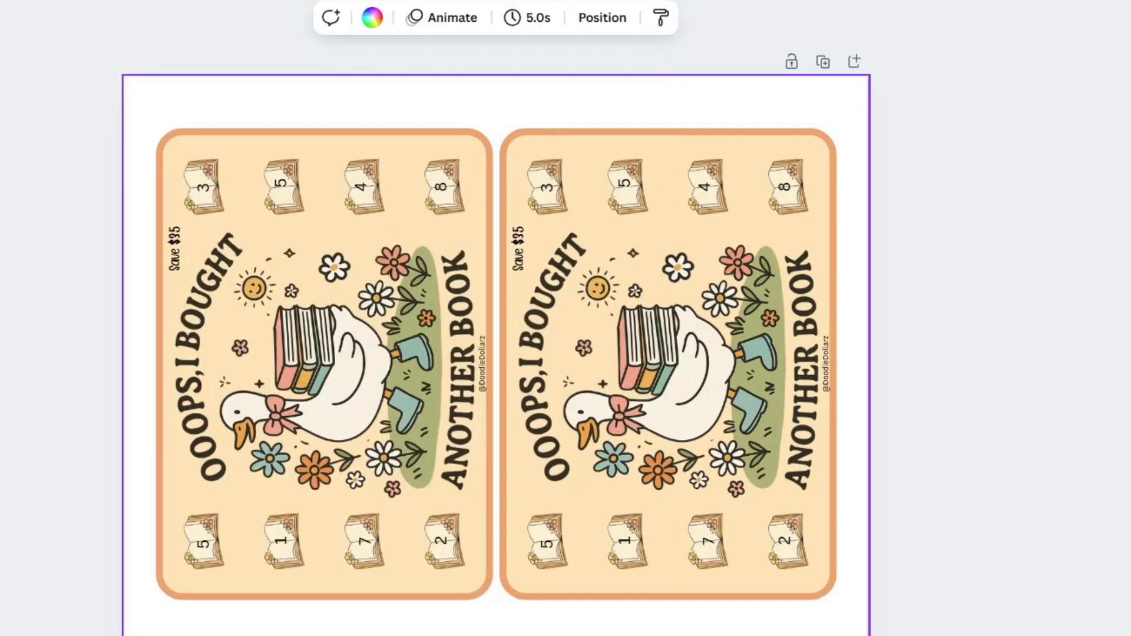